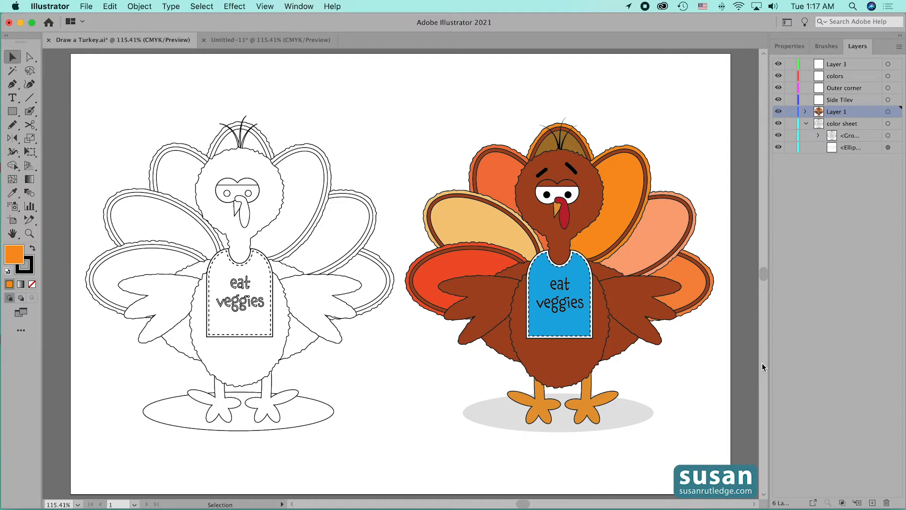
- Switch to the Untitled-11 document and browse the fall colors themes in Adobe Color Themes for palette ideas
click(255, 40)
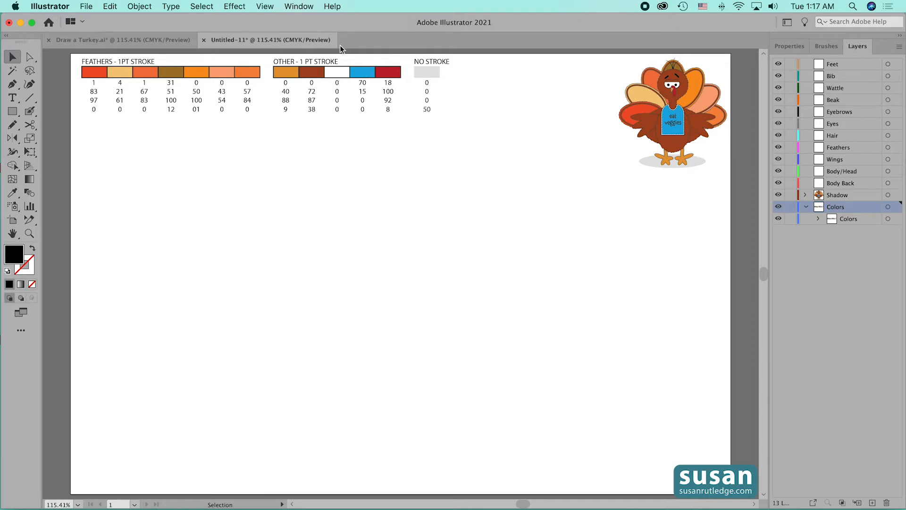
click(299, 6)
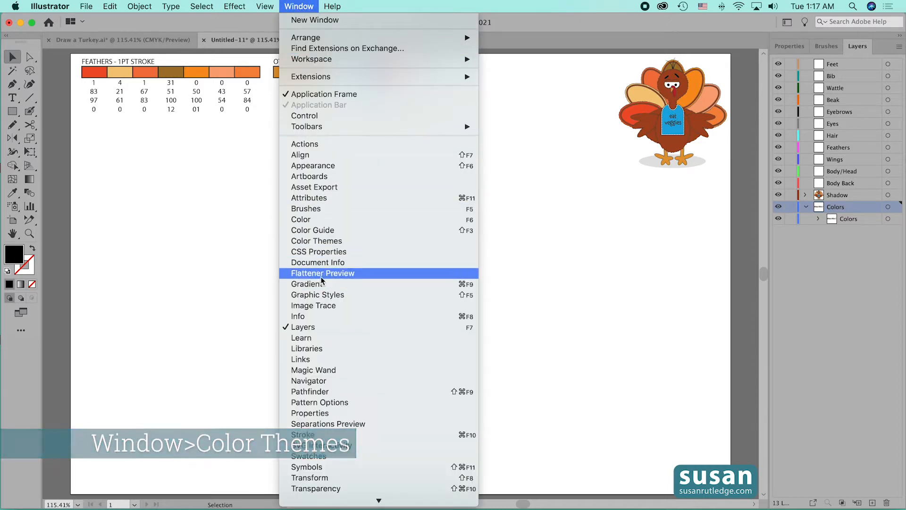
click(313, 242)
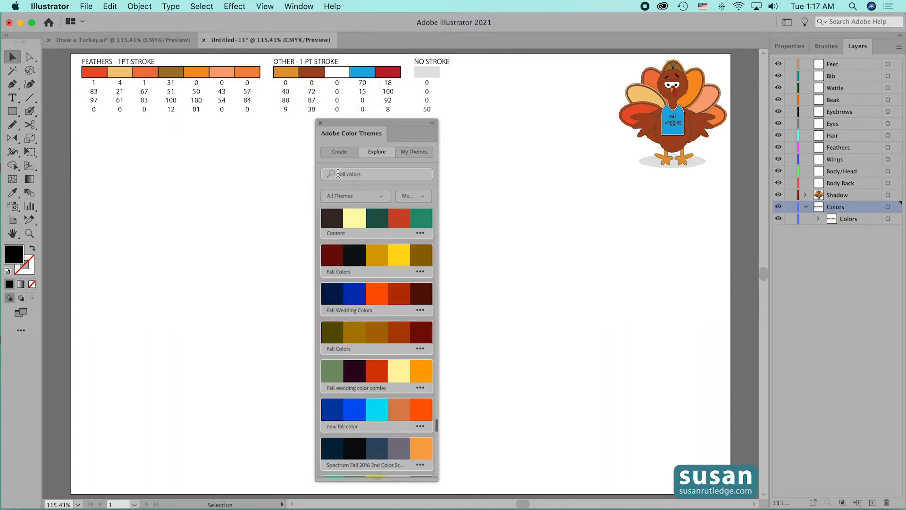
scroll(415, 307, down, 3)
scroll(418, 304, down, 10)
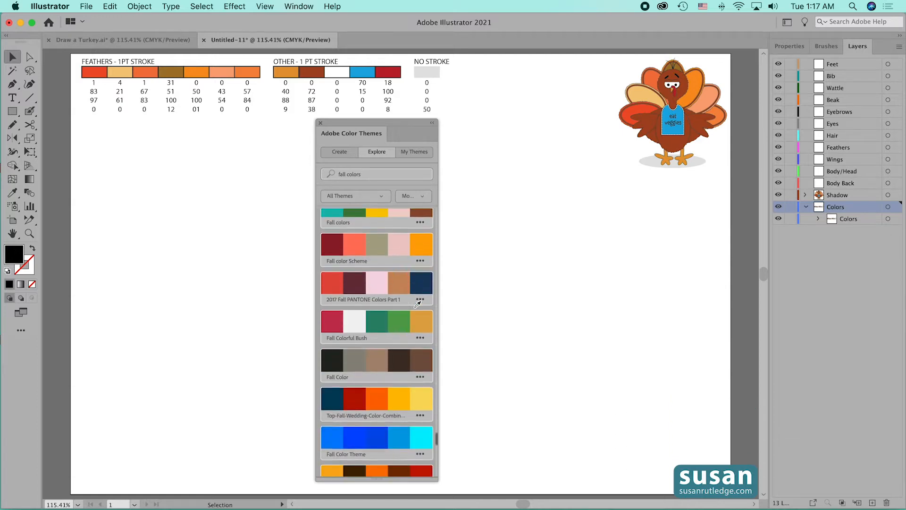
scroll(418, 304, down, 5)
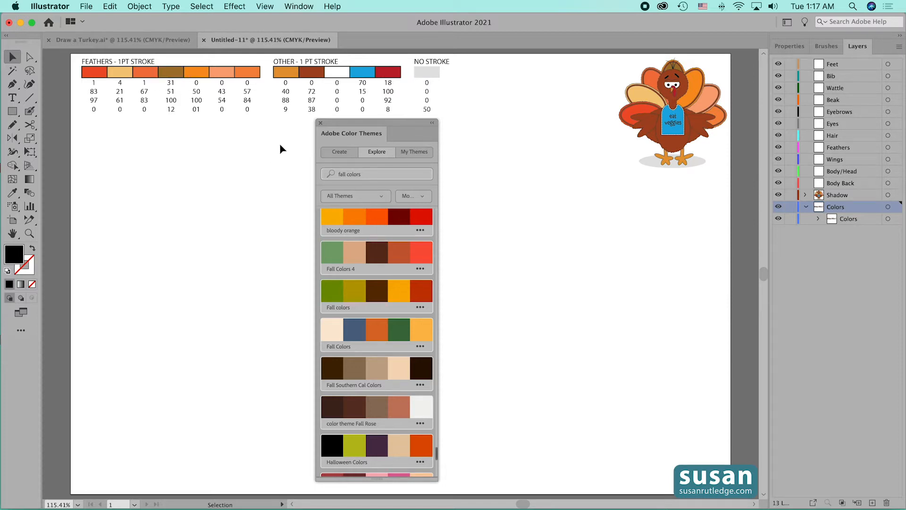
click(320, 123)
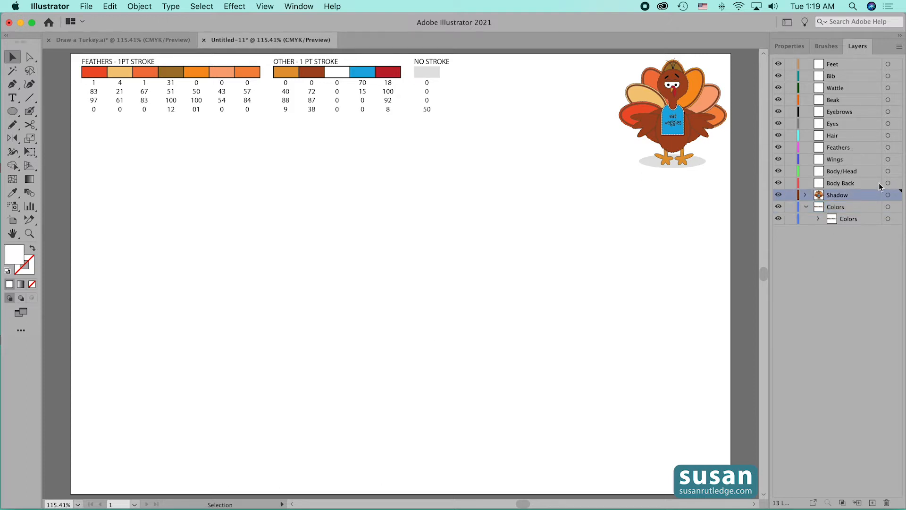
- Draw an ellipse 4 in wide and 2.5 in high on the Body Back layer
click(862, 184)
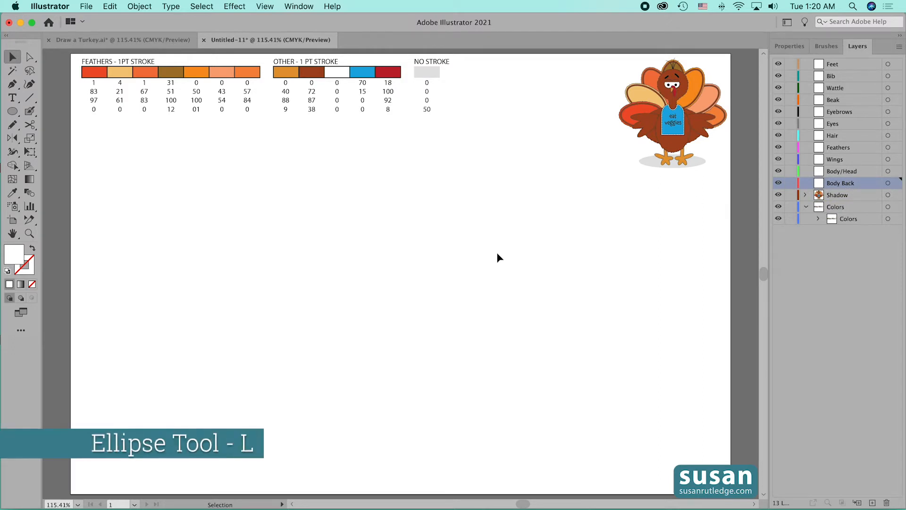
key(l)
click(461, 243)
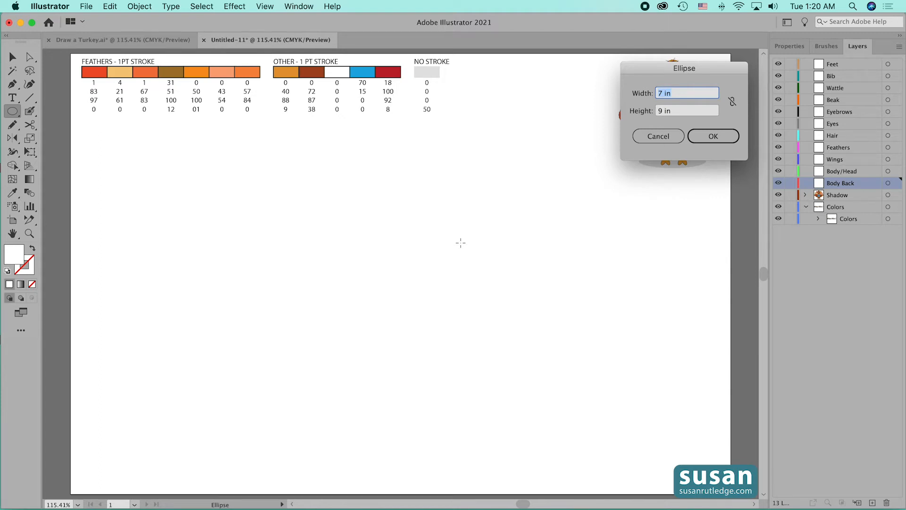
text(4)
key(Tab)
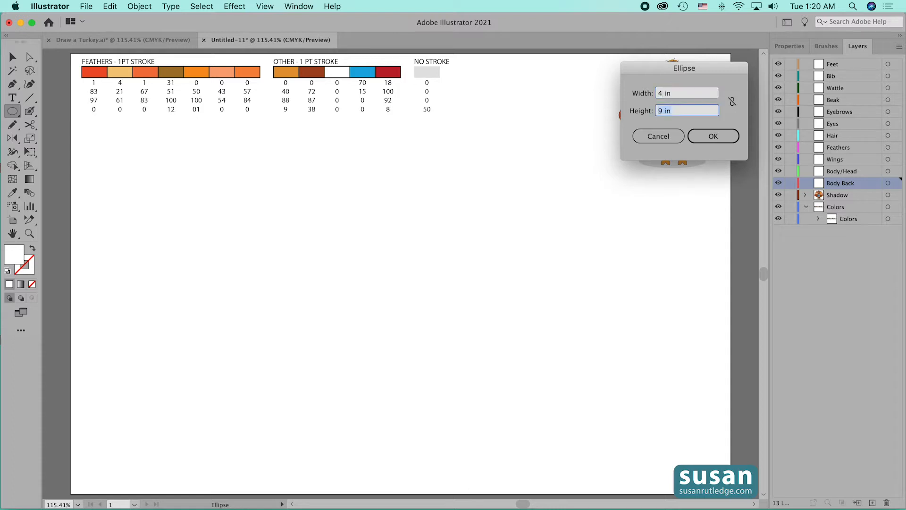
text(2.5)
key(Return)
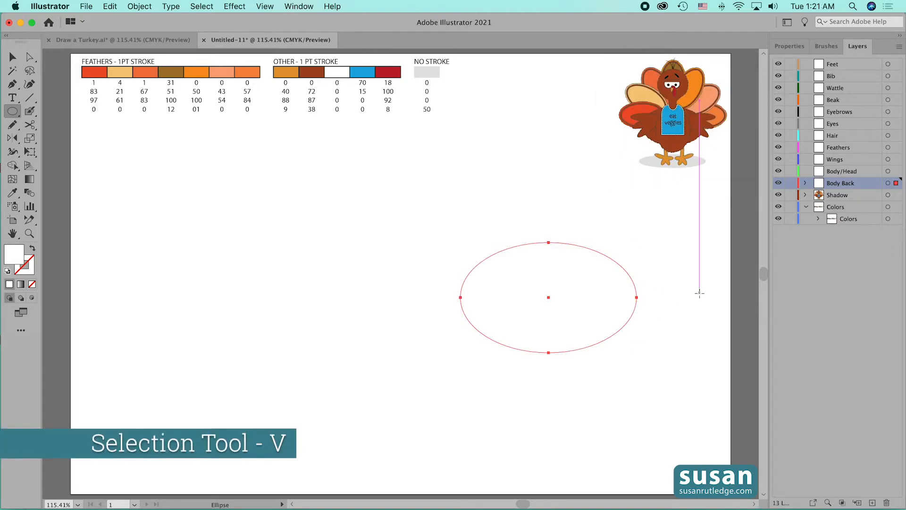
- Move the ellipse near the middle of the artboard and apply the brown OTHER swatch's fill and stroke with the Eyedropper
key(v)
drag(582, 349, 435, 362)
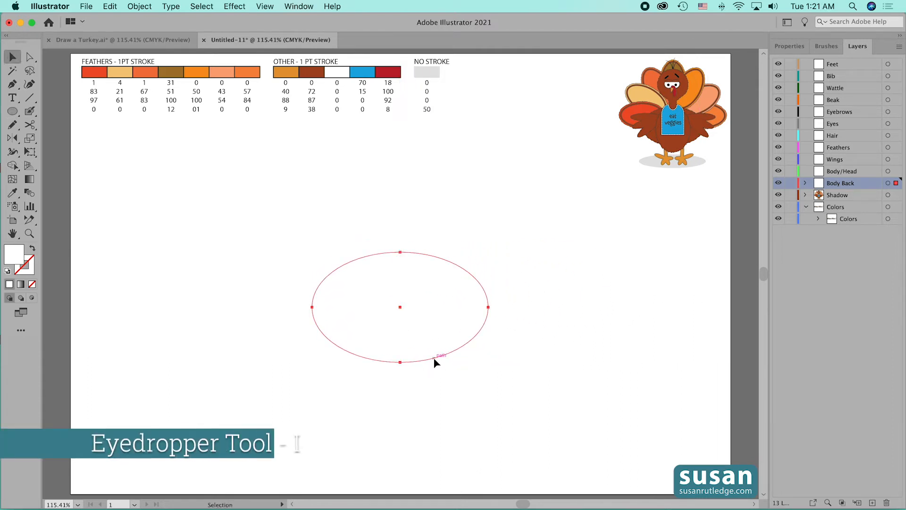
key(i)
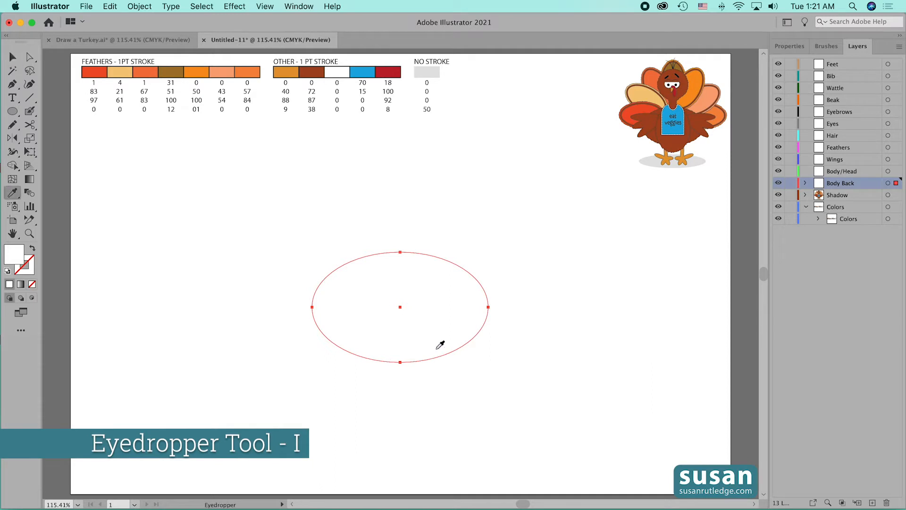
click(316, 70)
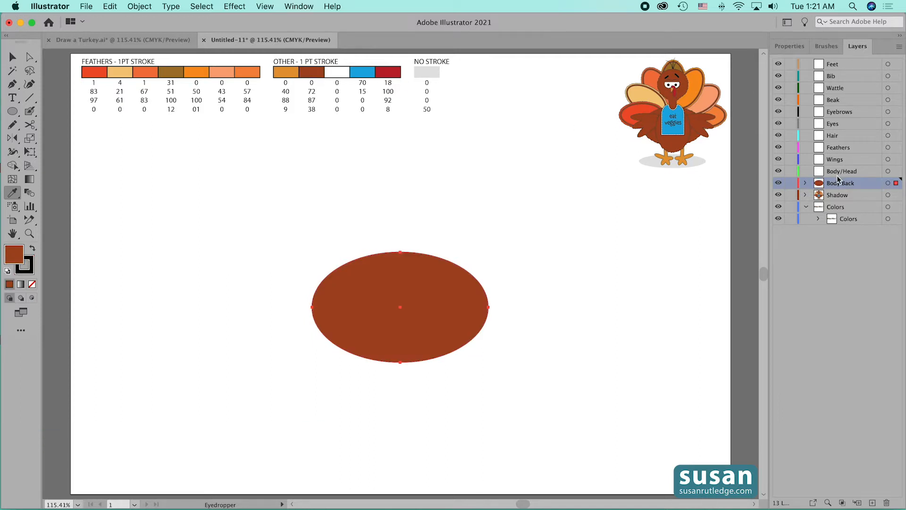
- Draw an ellipse 2.25 in wide and 3 in high on the Body/Head layer and centre it over the wide brown ellipse
click(865, 173)
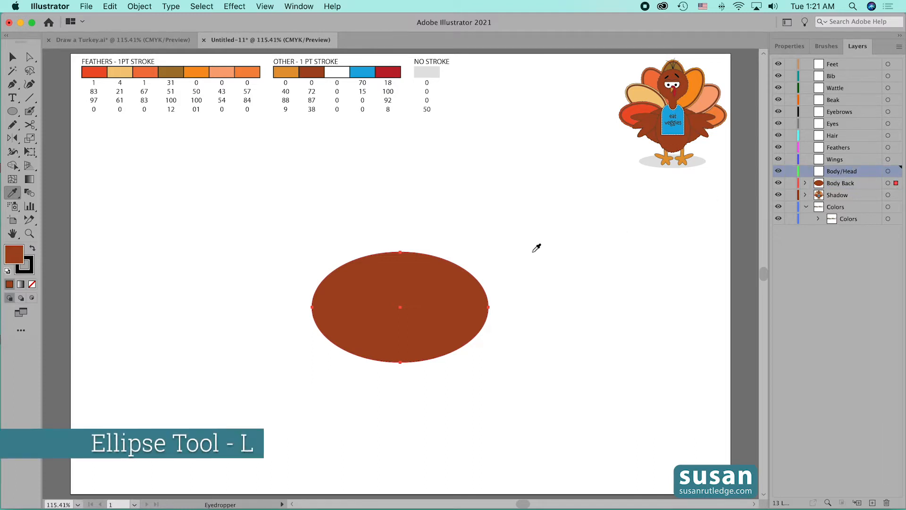
key(l)
click(510, 206)
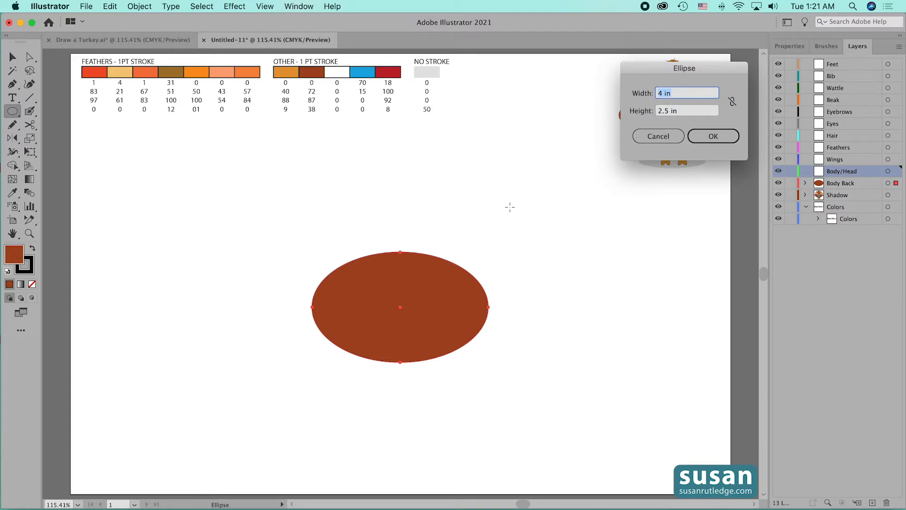
text(2.25)
key(Tab)
text(3)
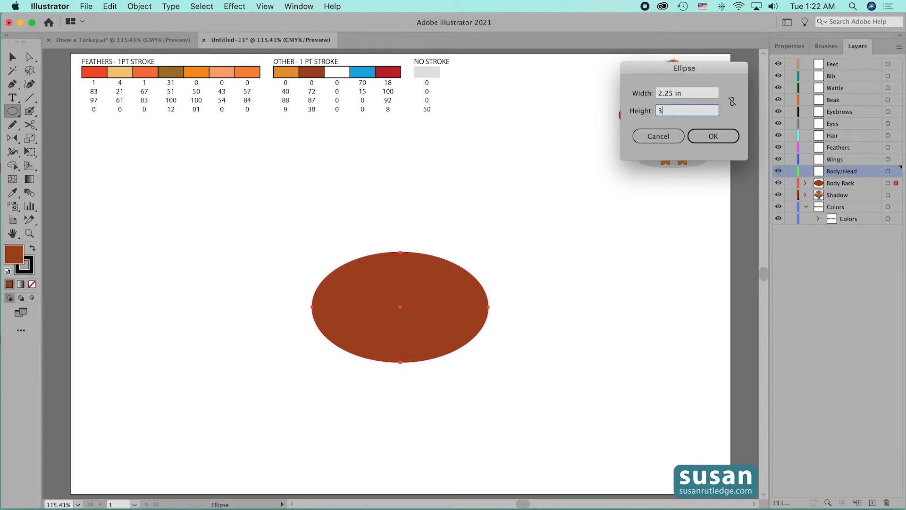
key(Return)
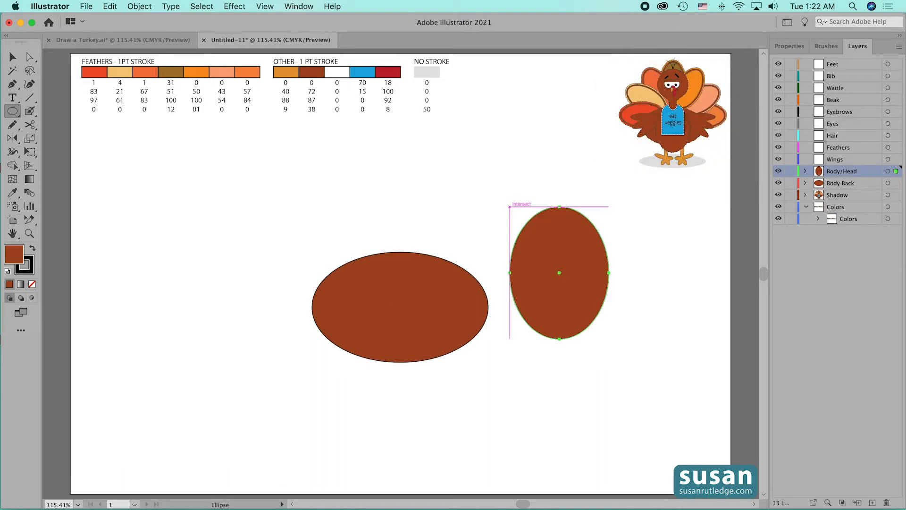
key(v)
drag(569, 321, 409, 355)
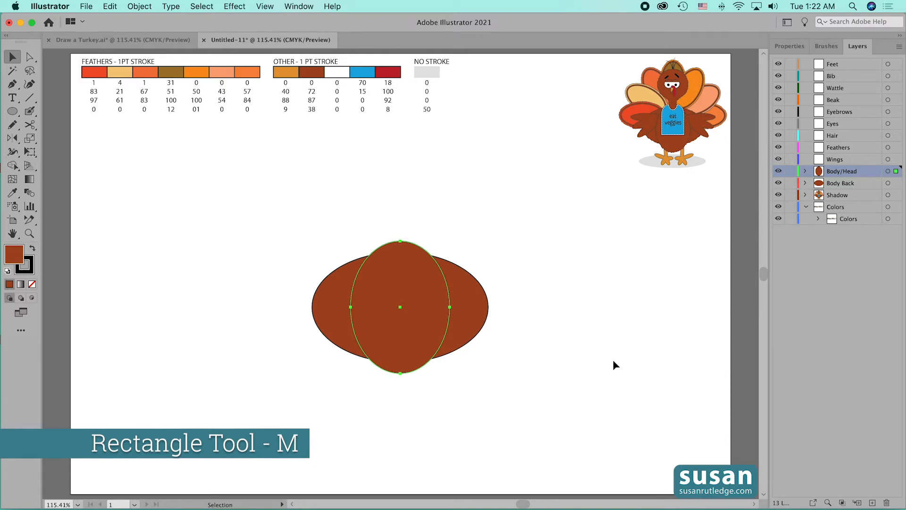
- Draw a 0.5 by 0.5 in square and place it as the neck, slightly overlapping the top of the upright body ellipse
key(m)
click(591, 307)
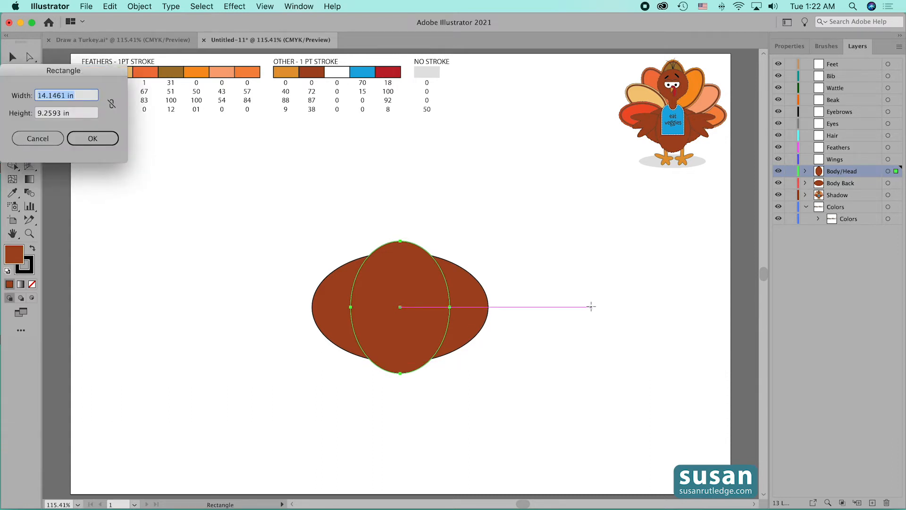
text(.5)
key(Tab)
text(.5)
key(Return)
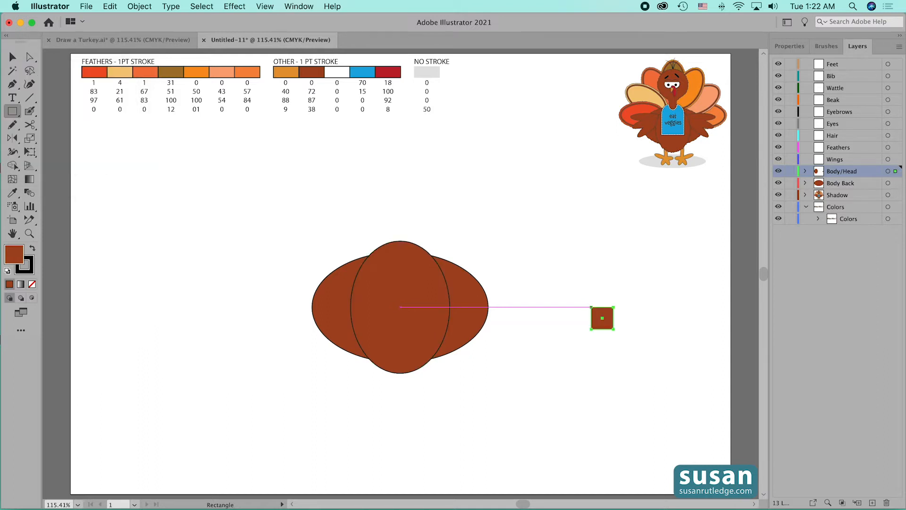
key(v)
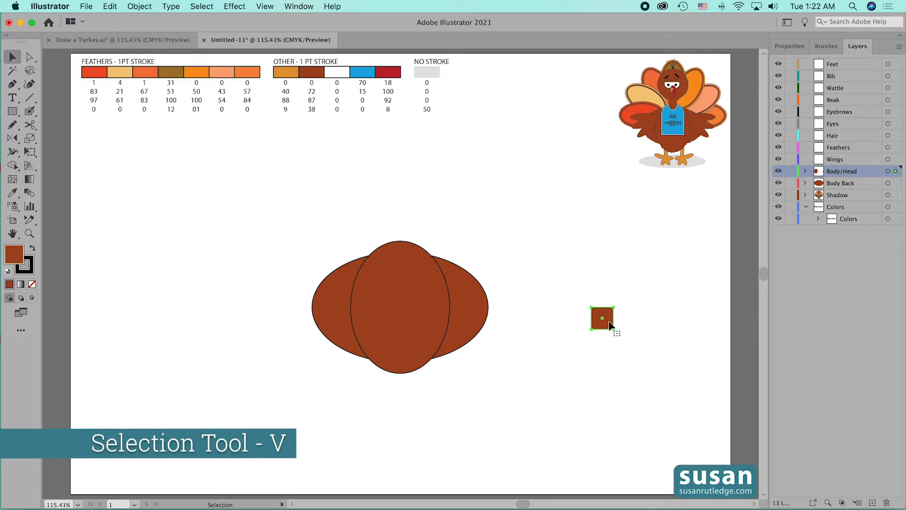
drag(609, 325, 405, 241)
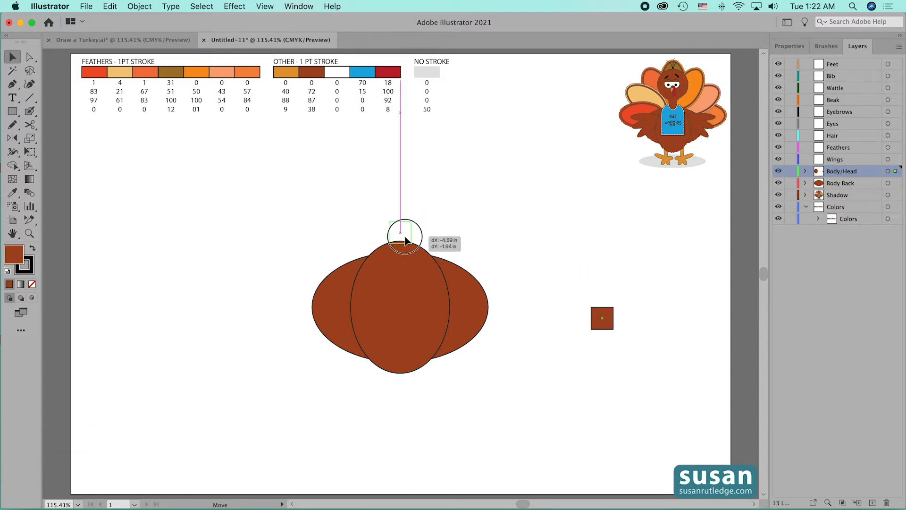
drag(406, 241, 405, 241)
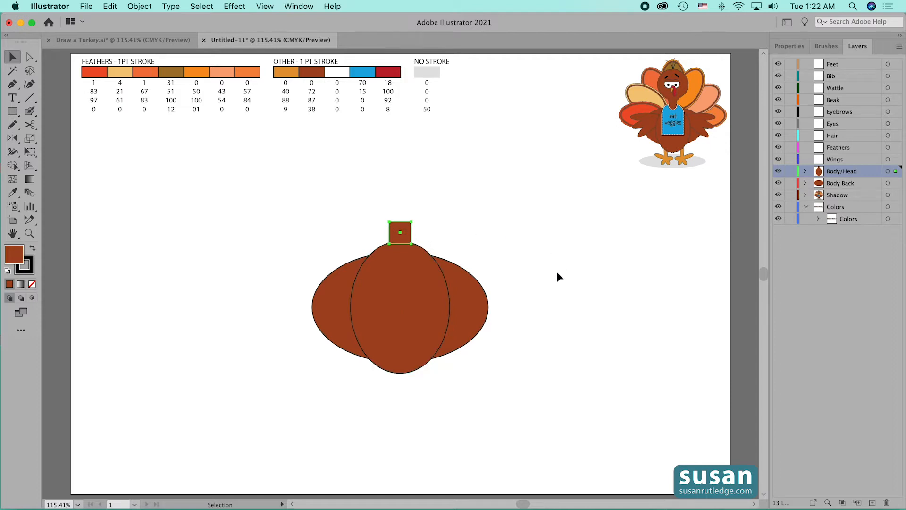
- Draw a 2 by 2 in circle and place it as the head, centred above the neck and slightly overlapping it
key(l)
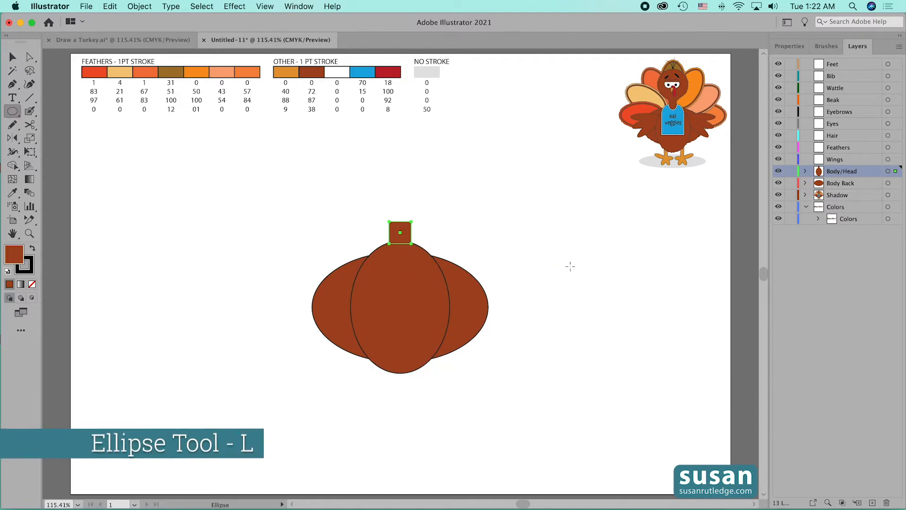
click(563, 266)
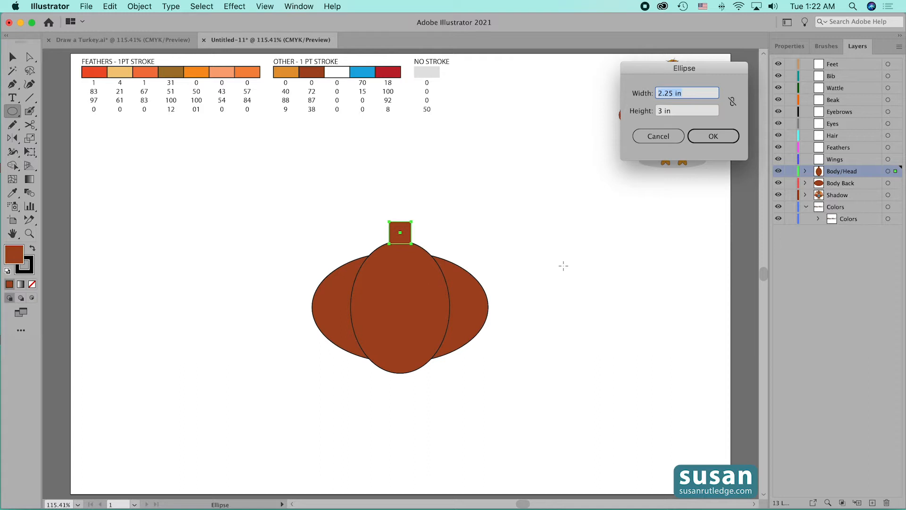
text(2)
key(Tab)
text(2)
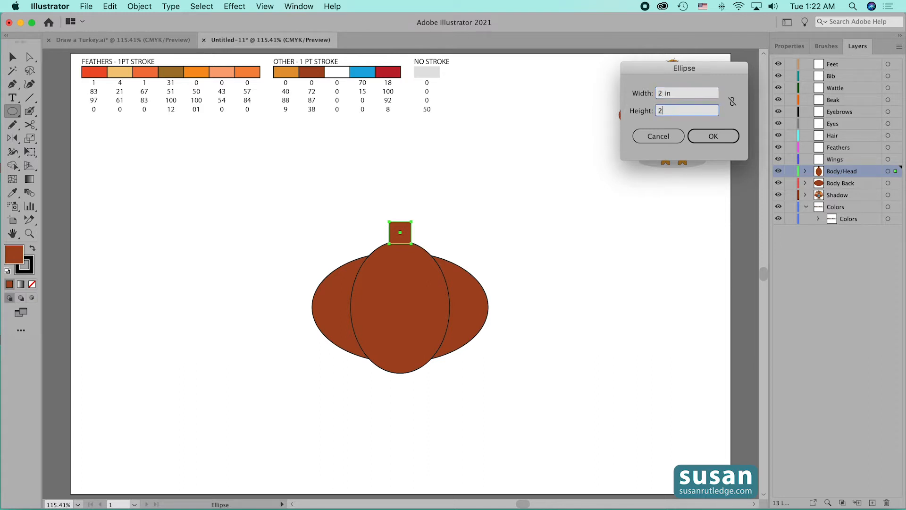
key(Return)
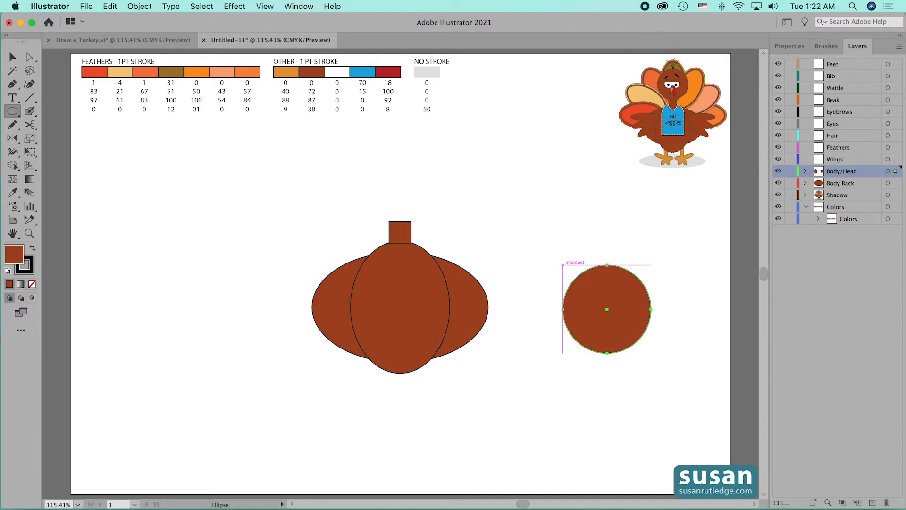
key(v)
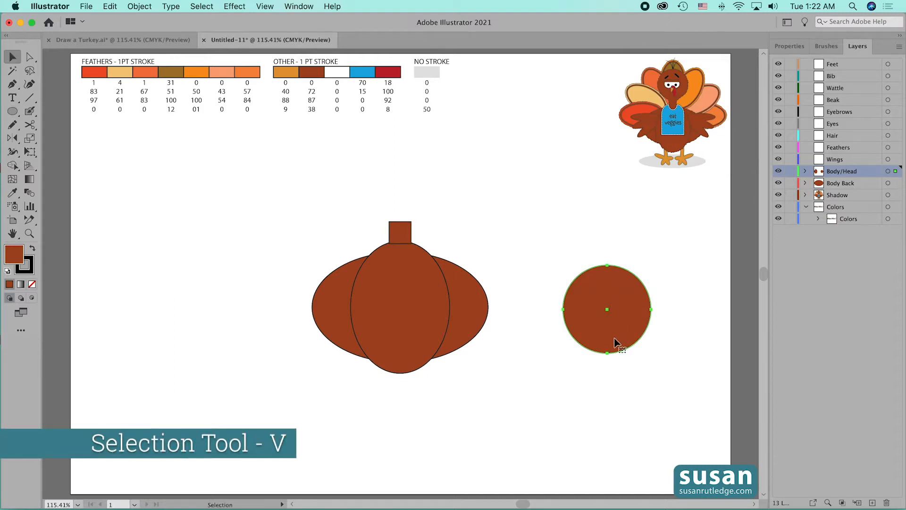
drag(622, 334, 413, 205)
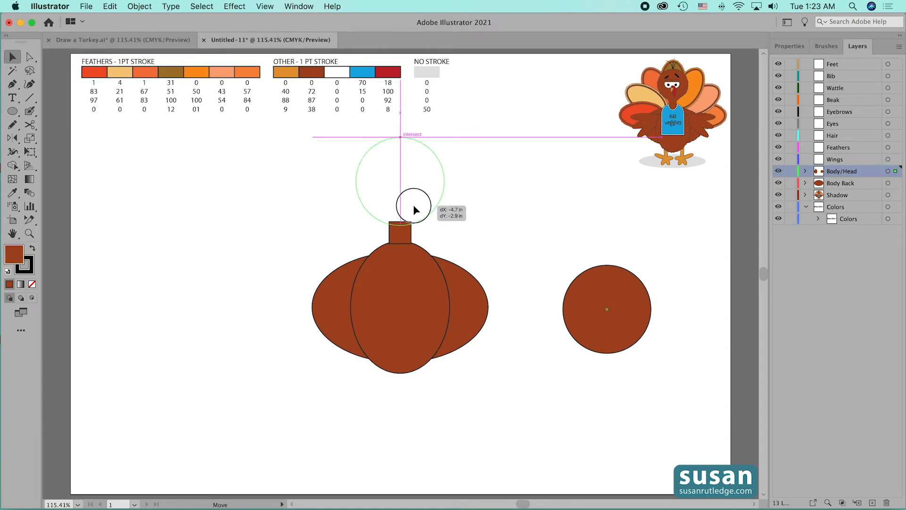
drag(413, 205, 414, 208)
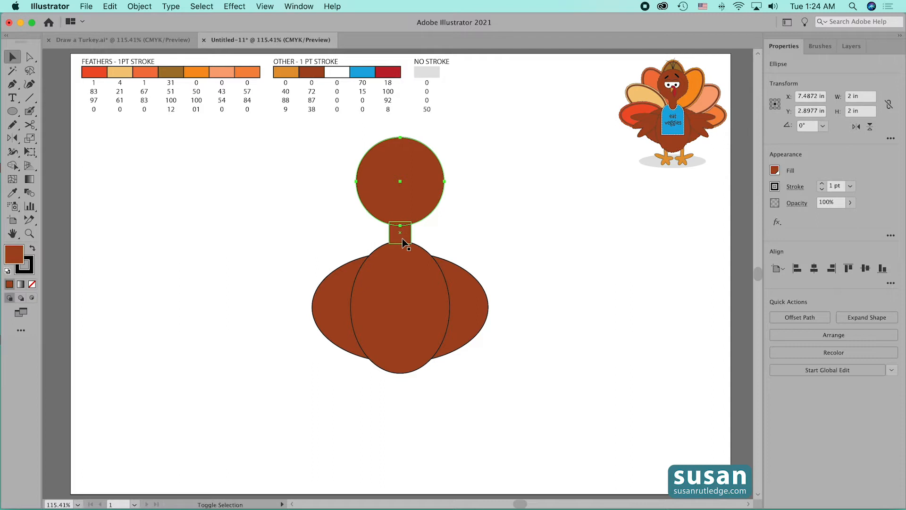
- Align the head, neck and upright body ellipse by their horizontal centres and unite them into one shape
shift+click(402, 239)
shift+click(401, 276)
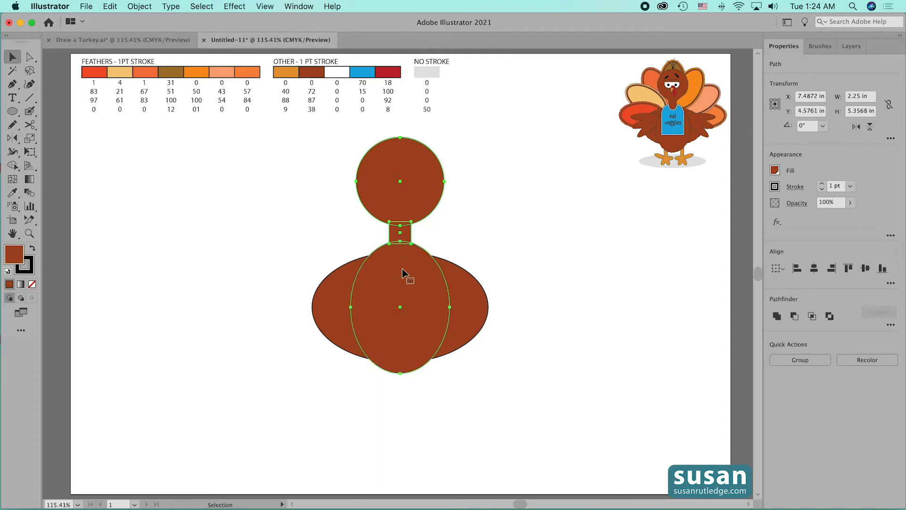
click(814, 269)
click(777, 316)
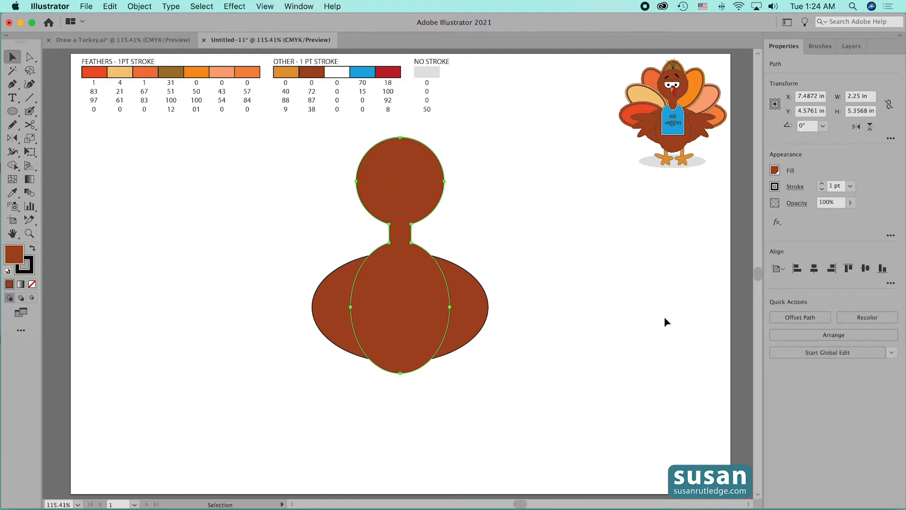
click(538, 237)
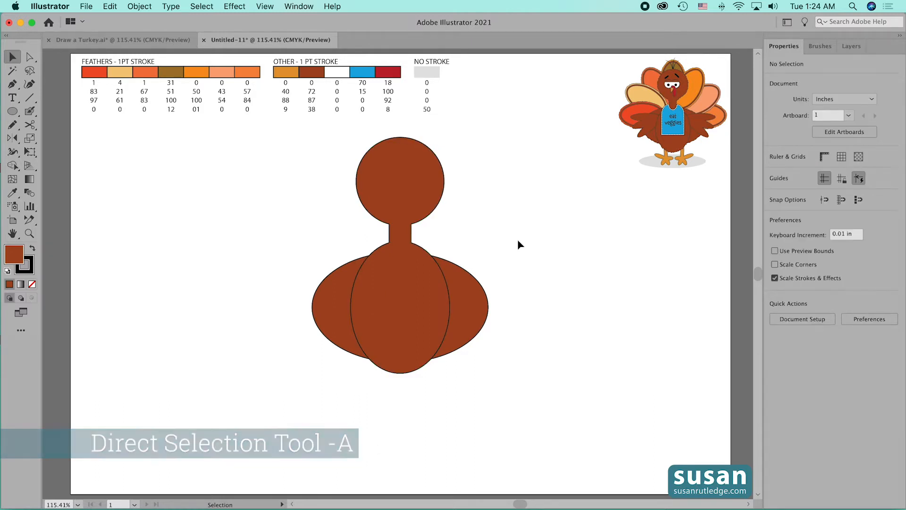
- Round the four corners where the neck meets the head and body with a corner radius of about 0.3 in
key(a)
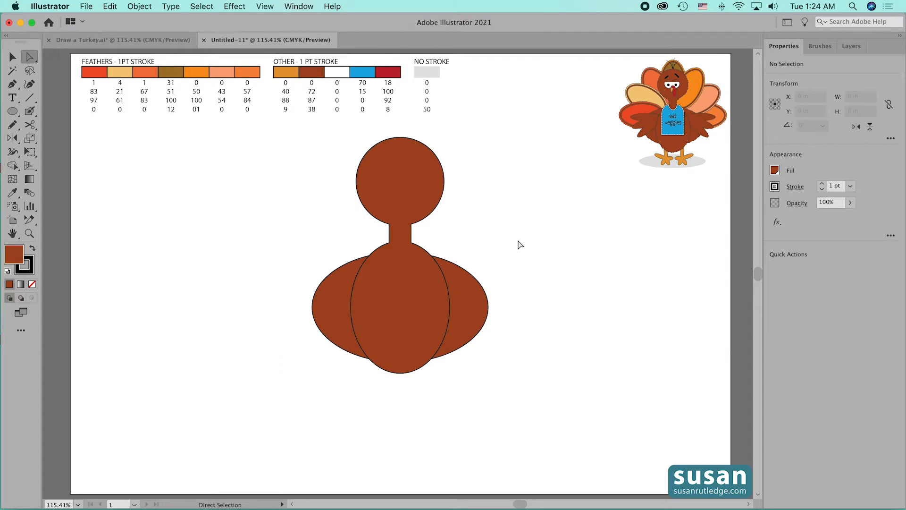
click(411, 224)
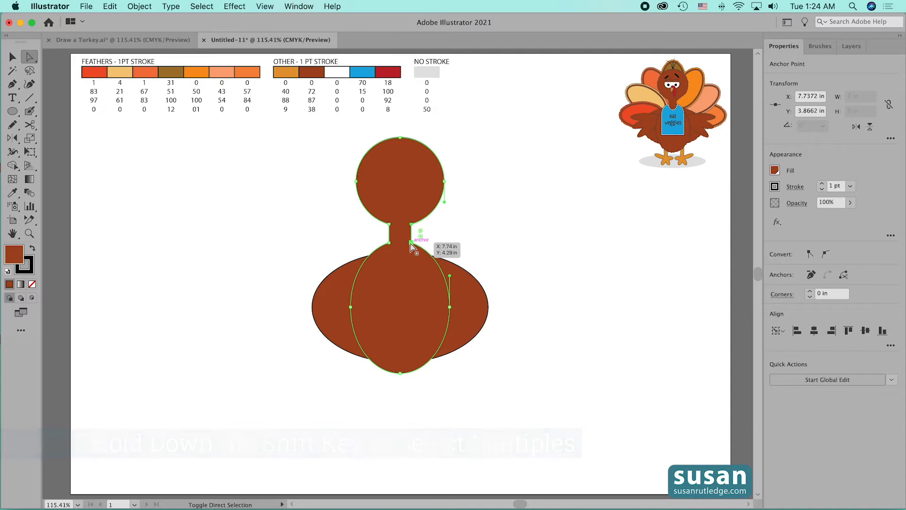
shift+click(411, 243)
shift+click(389, 224)
shift+click(389, 243)
shift+click(390, 243)
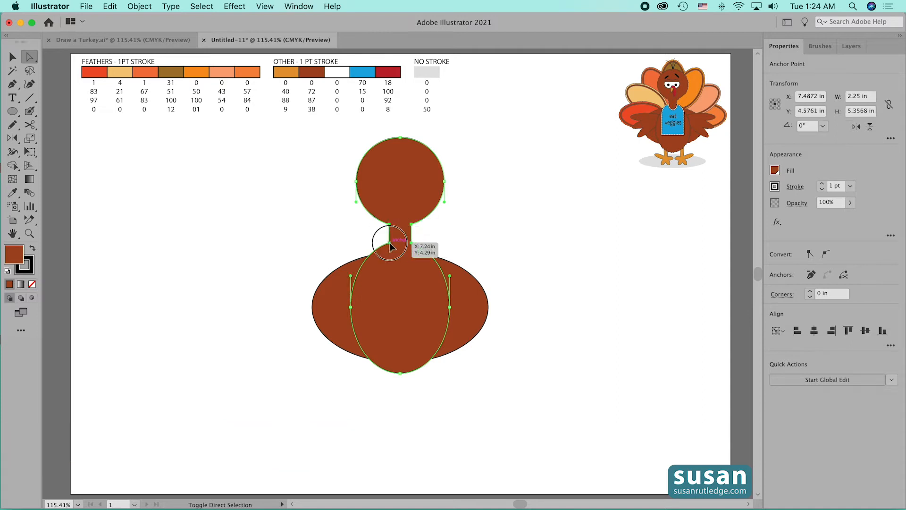
drag(421, 236, 431, 248)
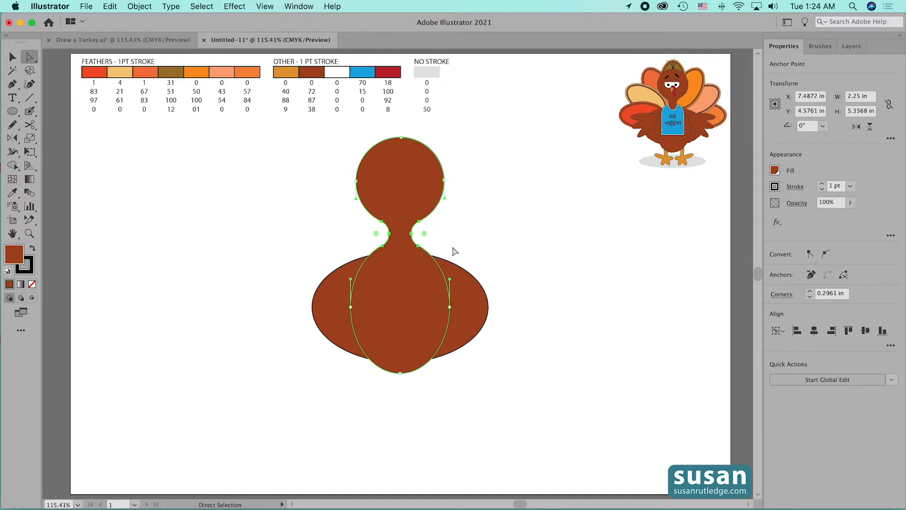
click(482, 254)
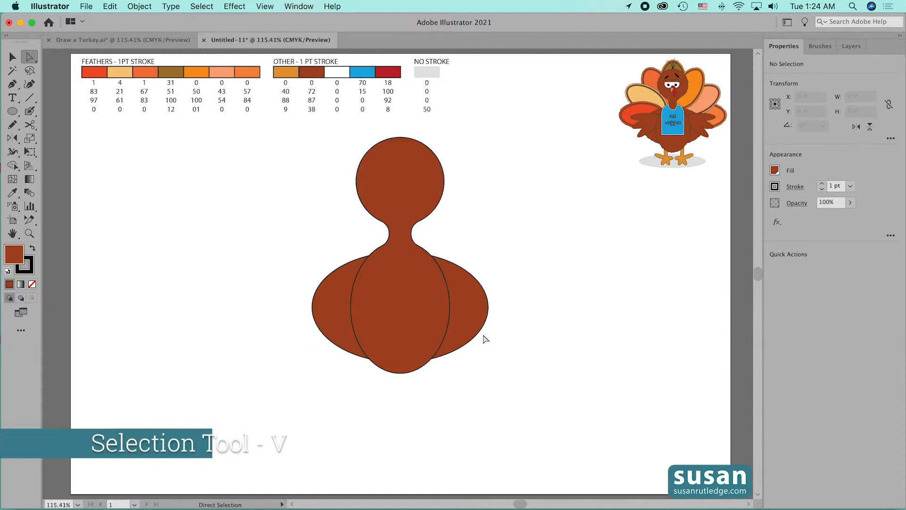
- Move the head-and-body shape together with the wide back ellipse to the left side of the artboard
key(v)
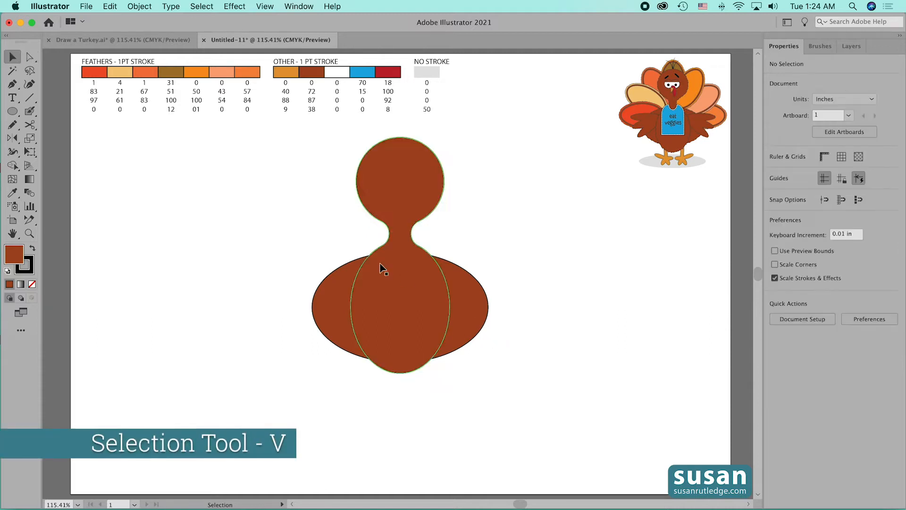
drag(347, 212, 253, 310)
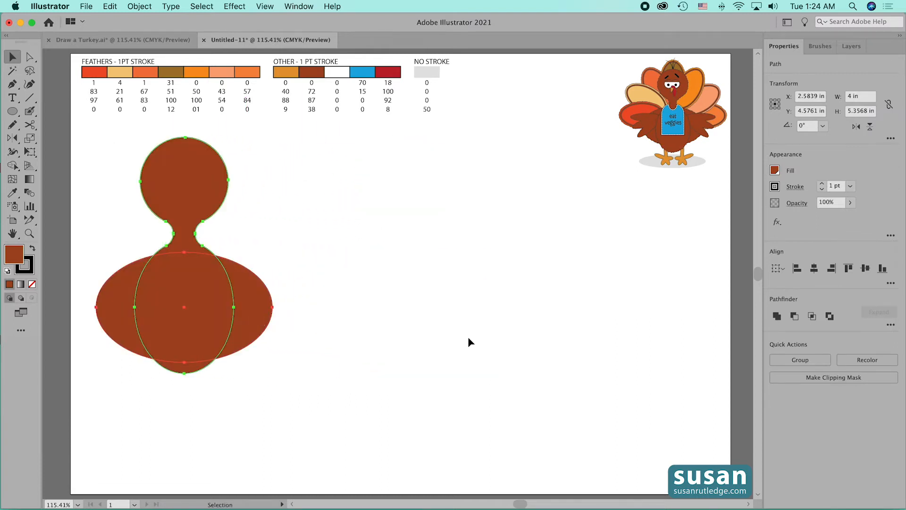
click(469, 338)
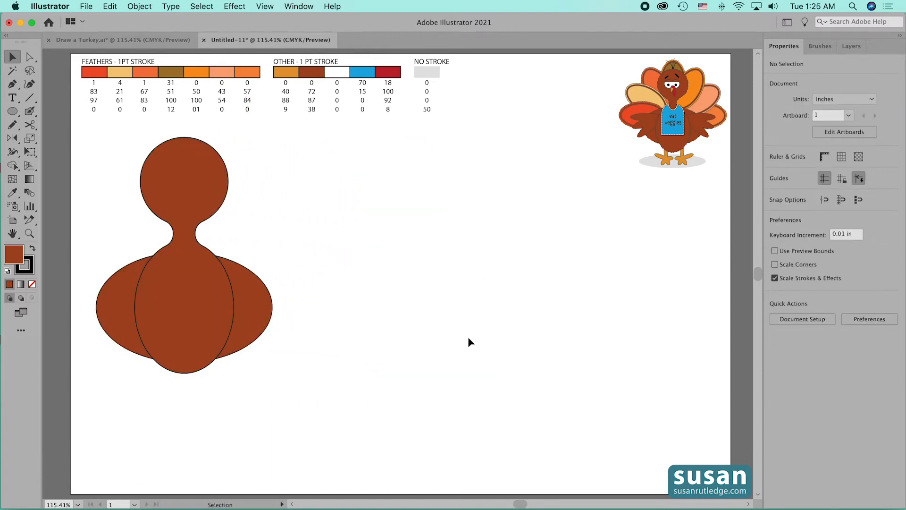
drag(468, 336, 172, 313)
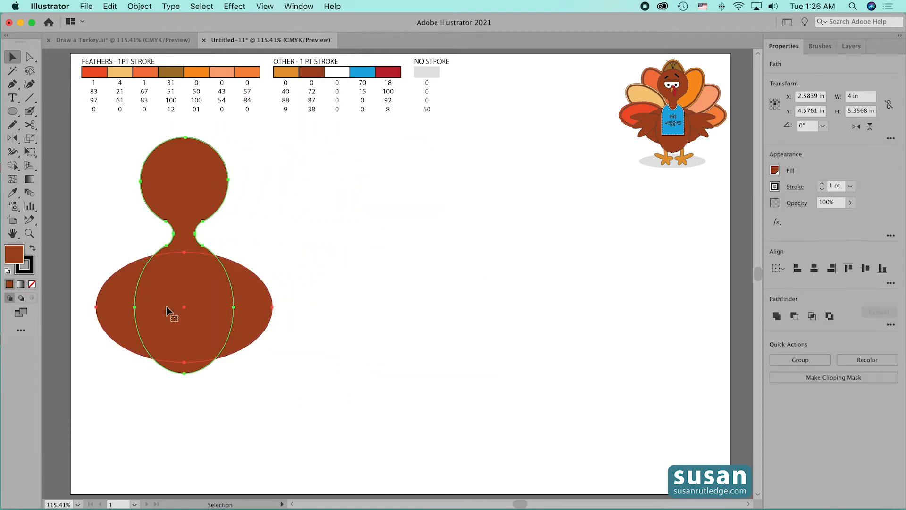
- Draw an ellipse 2 in wide and 0.5 in high on the Wings layer, in the empty area beside the body
click(852, 46)
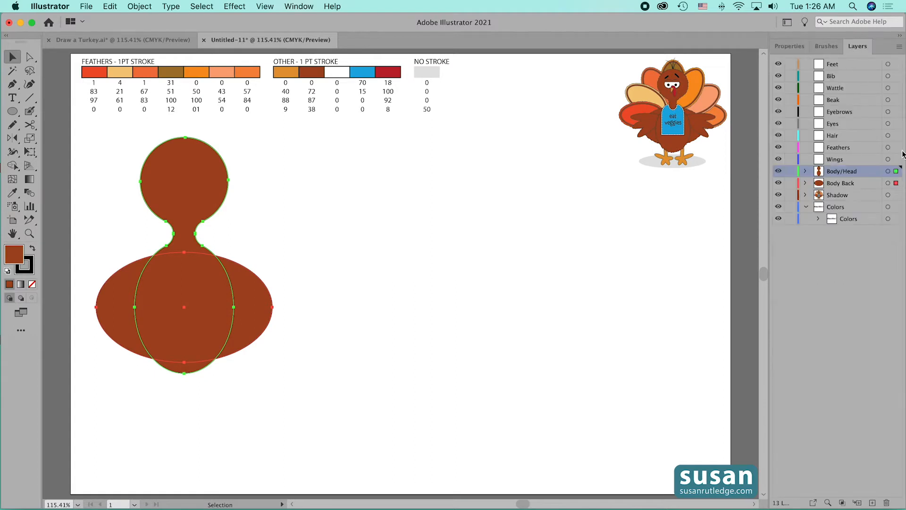
click(856, 161)
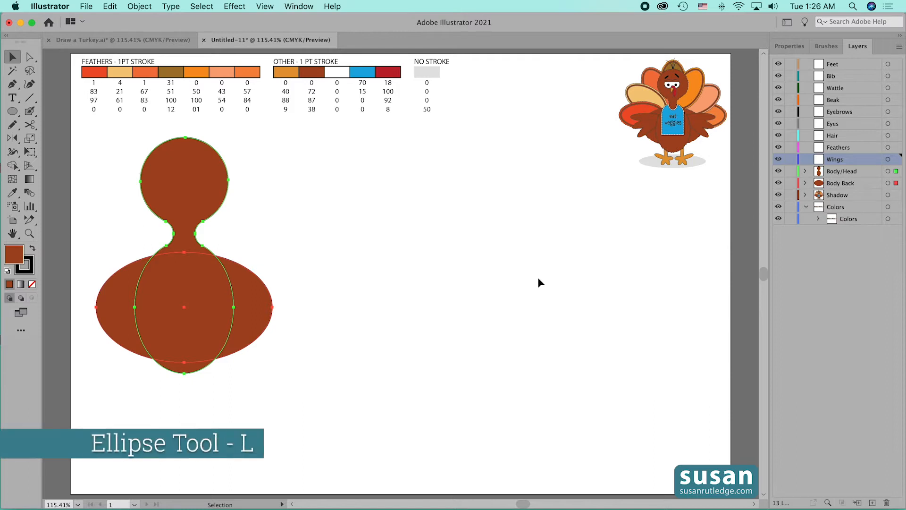
key(l)
click(481, 258)
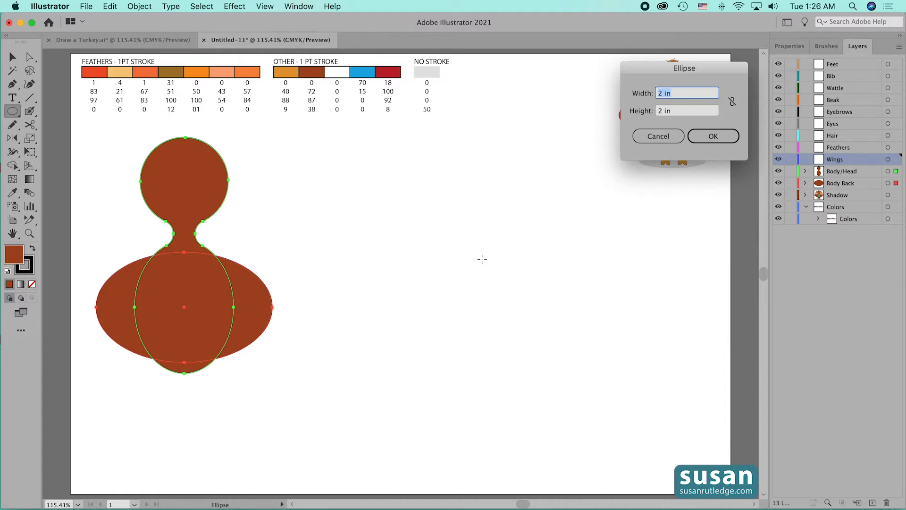
text(2)
key(Tab)
text(.5)
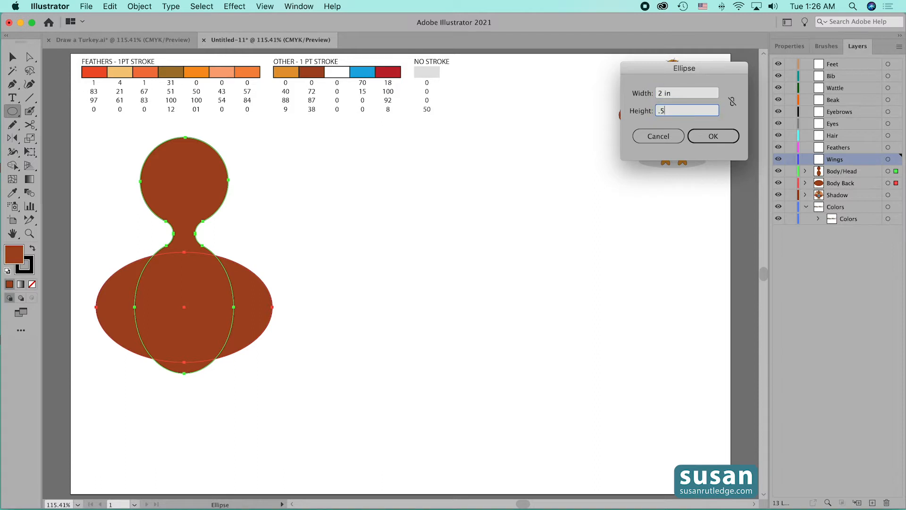
key(Return)
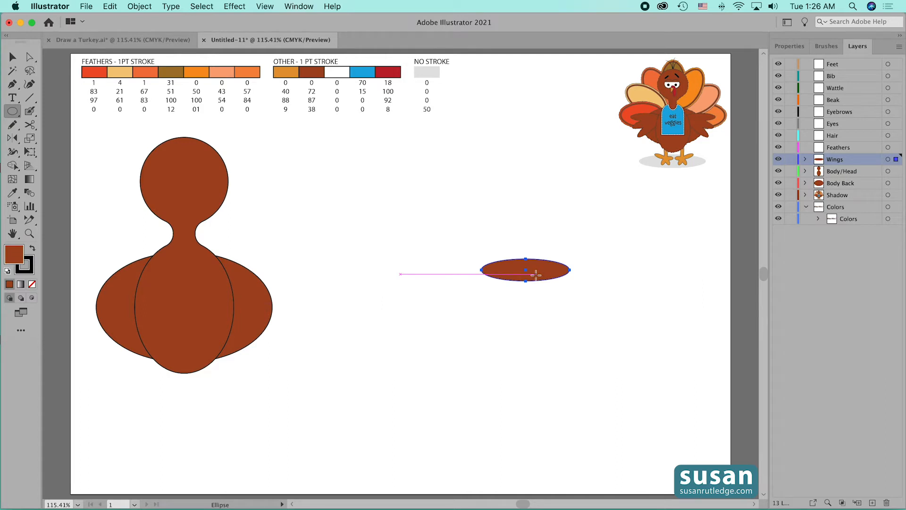
- Make a copy of the wing ellipse rotated 20° about its right anchor point, and repeat the transformation once for a third ellipse
key(r)
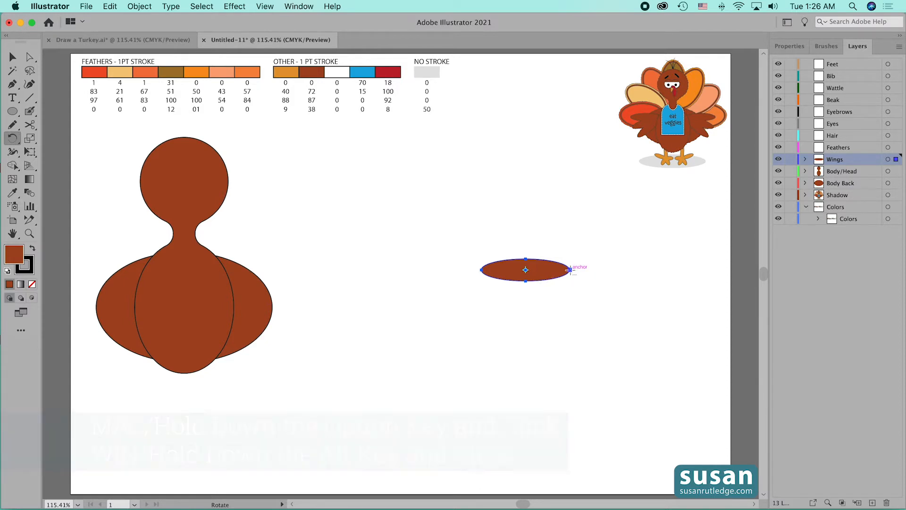
alt+click(570, 269)
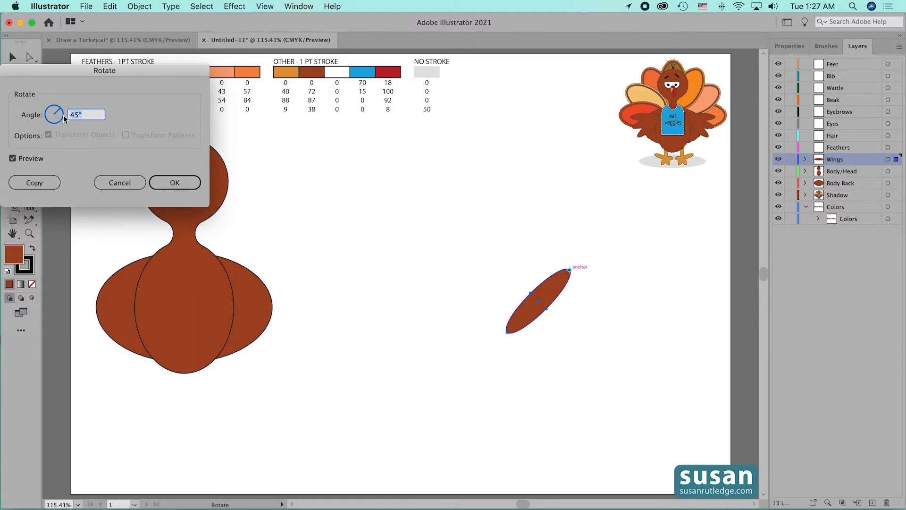
text(20)
click(37, 183)
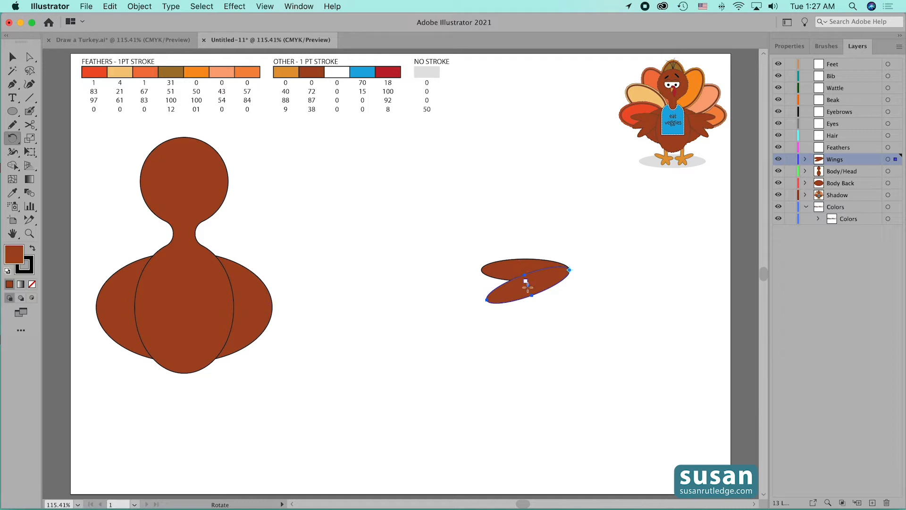
click(526, 295)
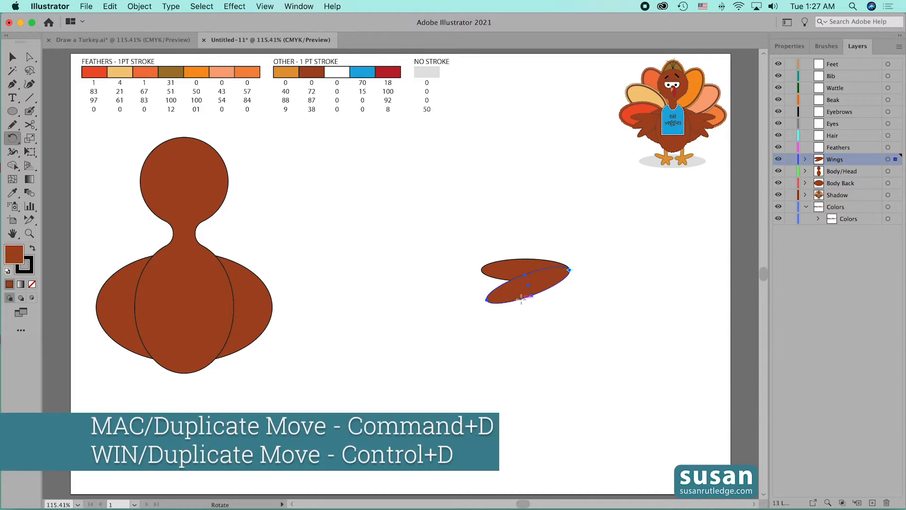
key(super+d)
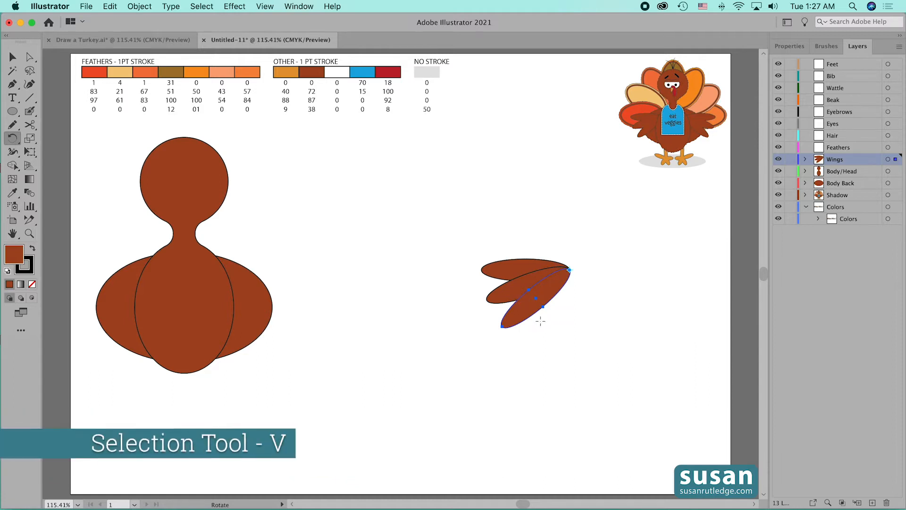
- Unite the three wing ellipses into one shape and place the wing to the right of the turkey's head
key(v)
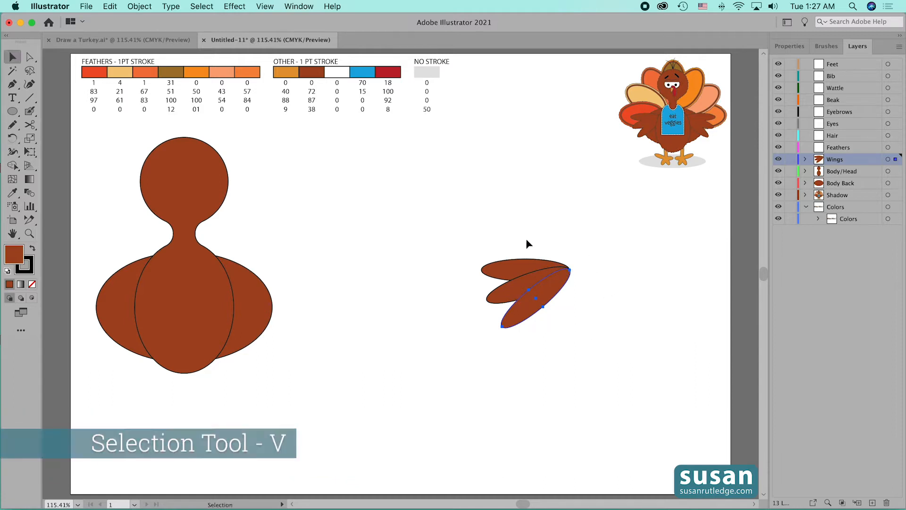
drag(507, 223, 562, 340)
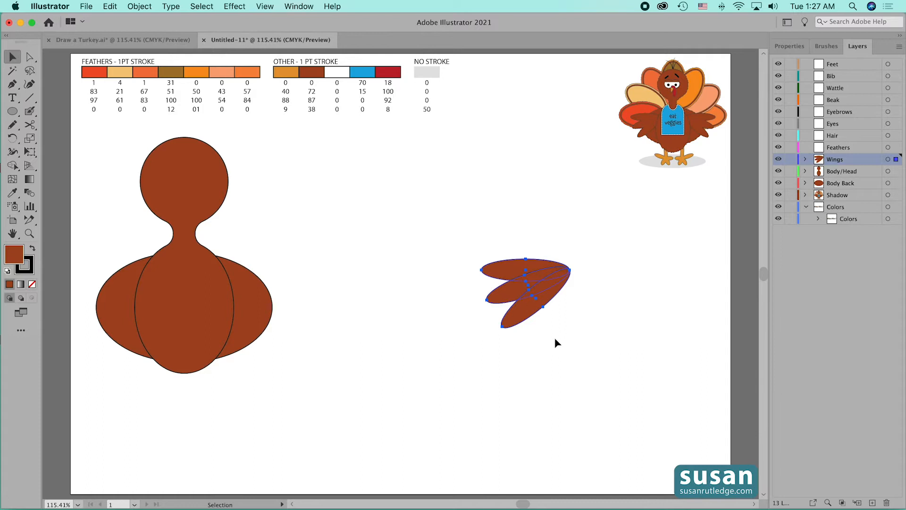
click(789, 46)
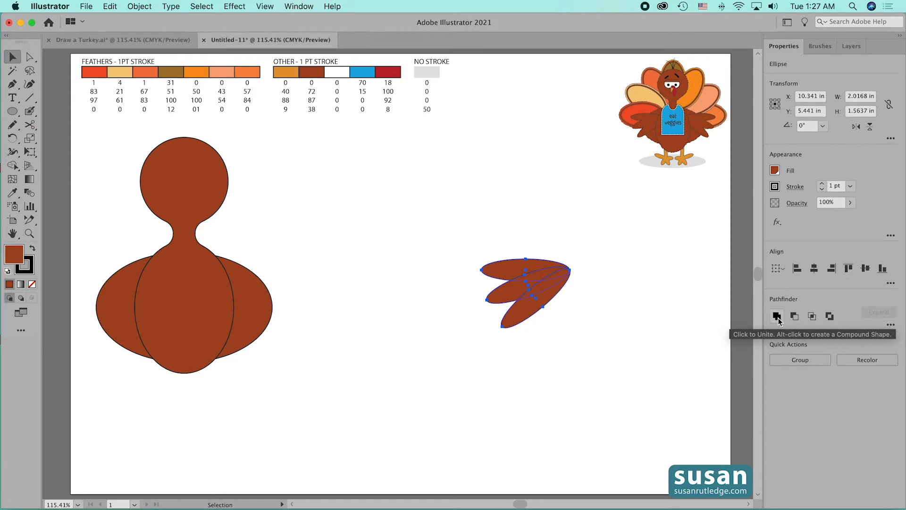
click(776, 316)
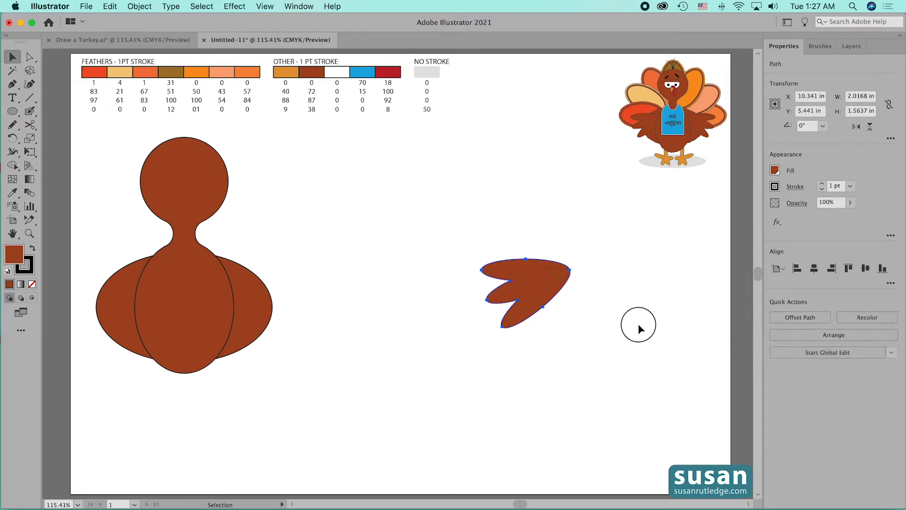
click(638, 325)
drag(539, 288, 307, 170)
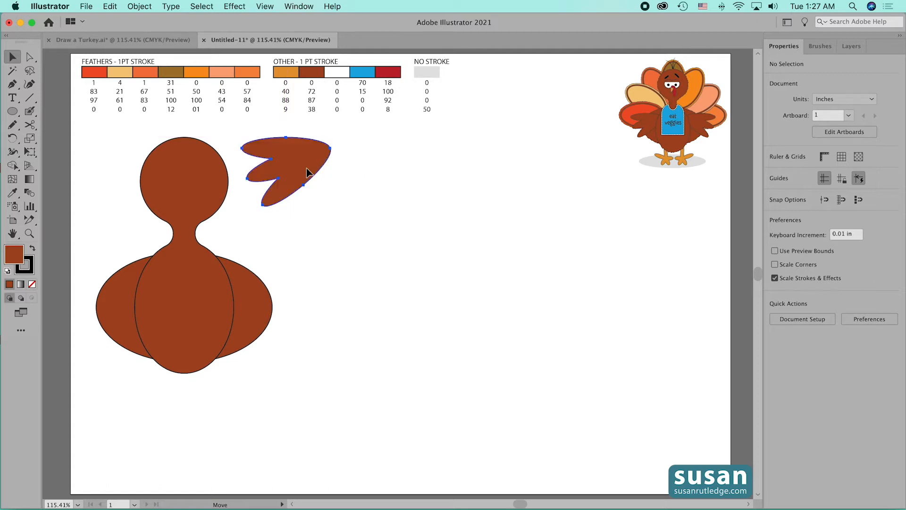
click(391, 296)
- Draw an ellipse 1.75 in wide and 3 in high on the Feathers layer and move it up toward the middle of the artboard
click(856, 47)
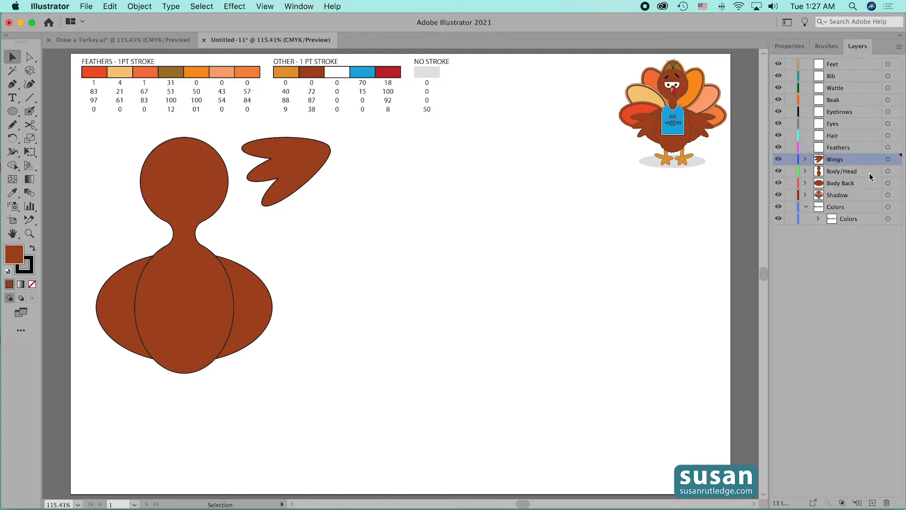
click(866, 148)
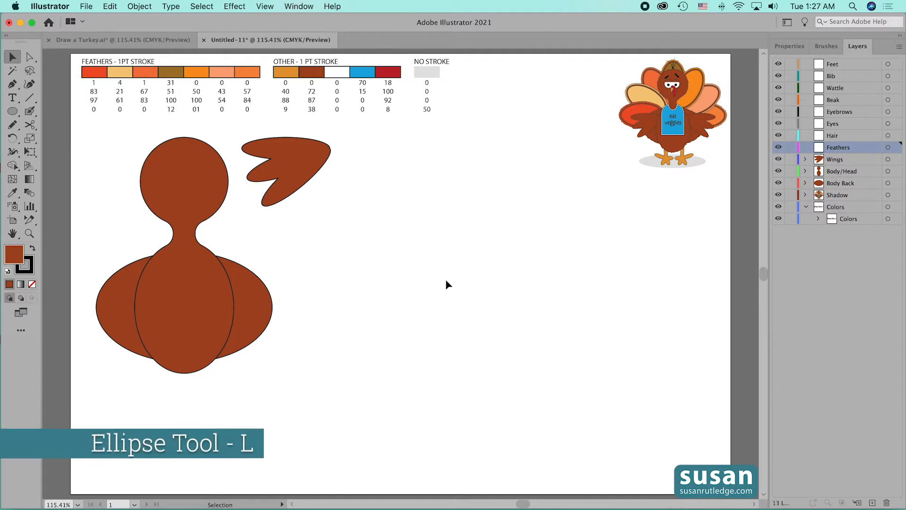
key(l)
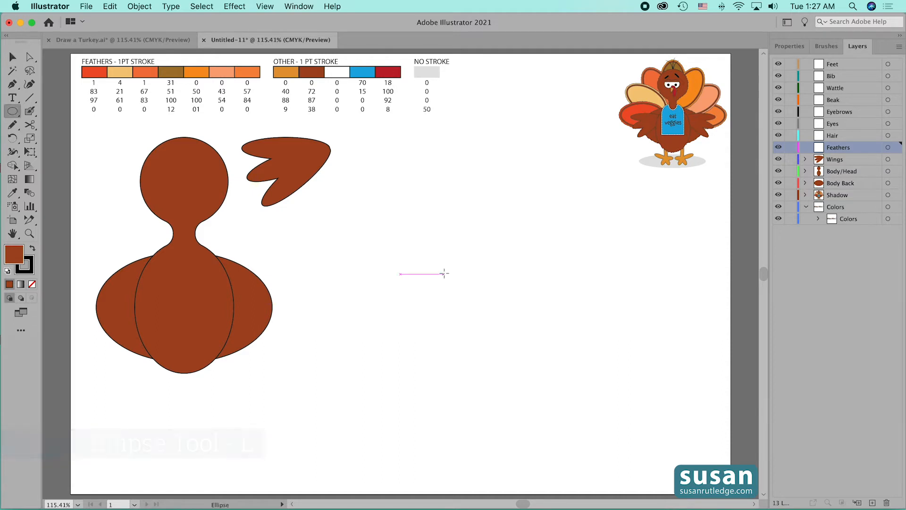
click(443, 273)
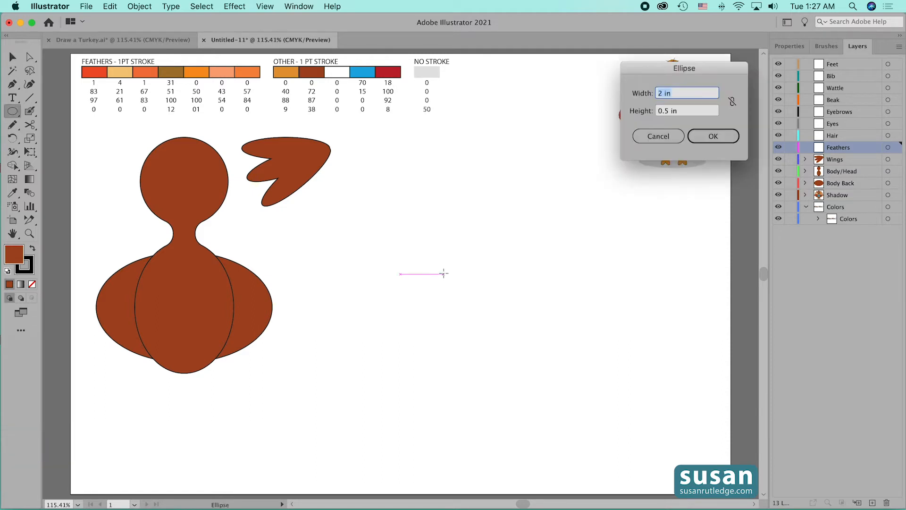
text(1.75)
key(Tab)
text(3)
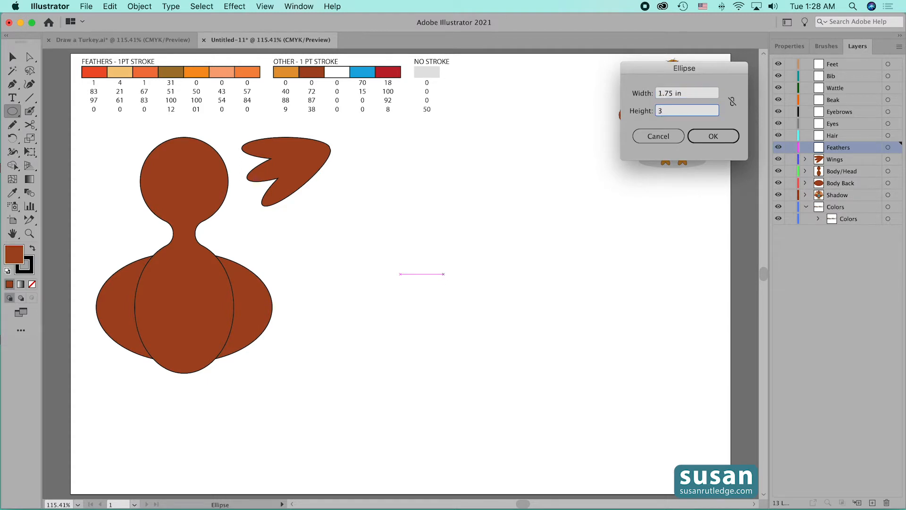
key(Return)
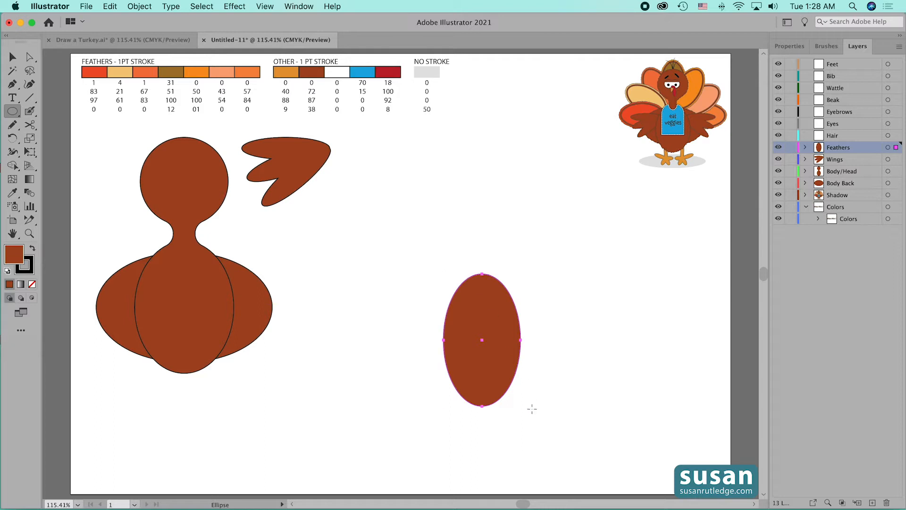
key(v)
drag(488, 383, 486, 300)
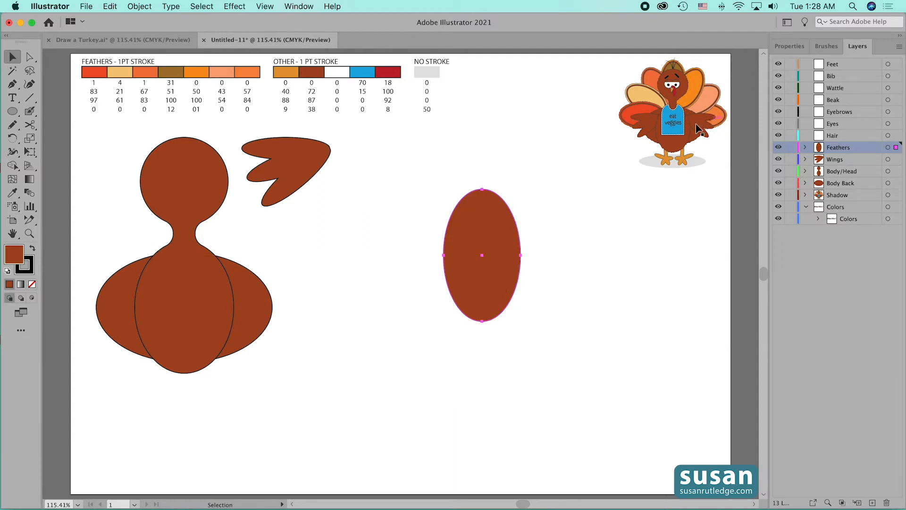
click(567, 251)
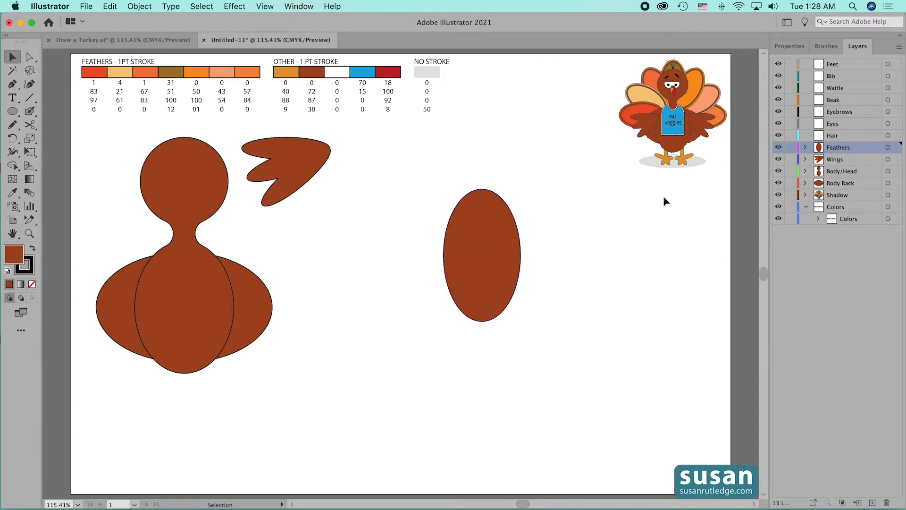
- Show the grid and move the feather ellipse so its bottom anchor point sits on a major grid-line intersection
click(792, 47)
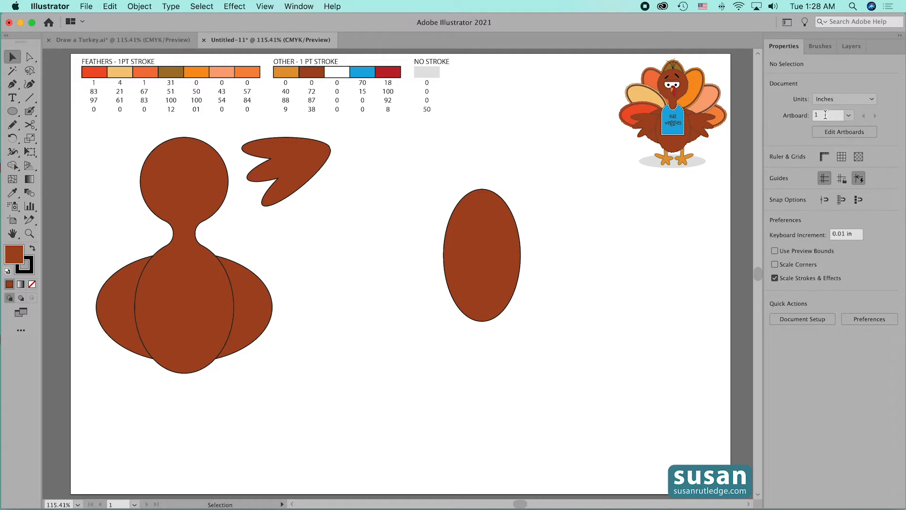
click(842, 158)
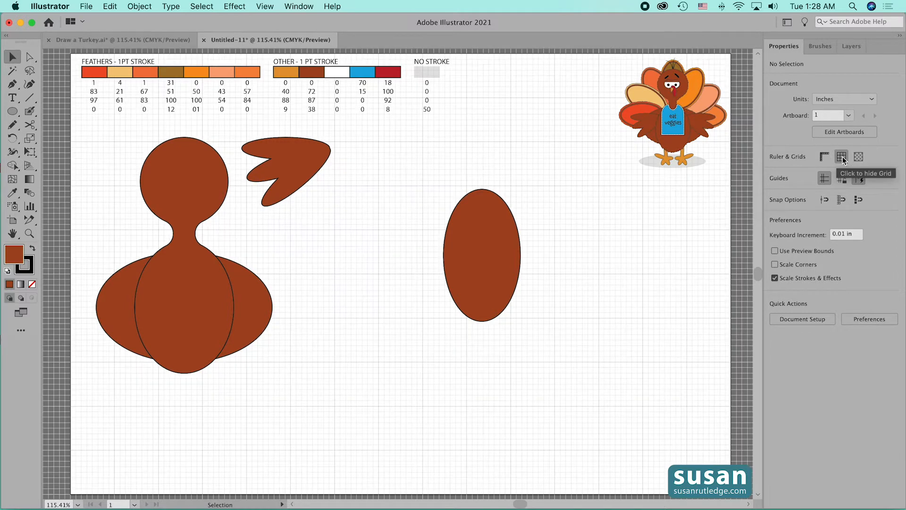
click(483, 306)
drag(483, 305, 471, 304)
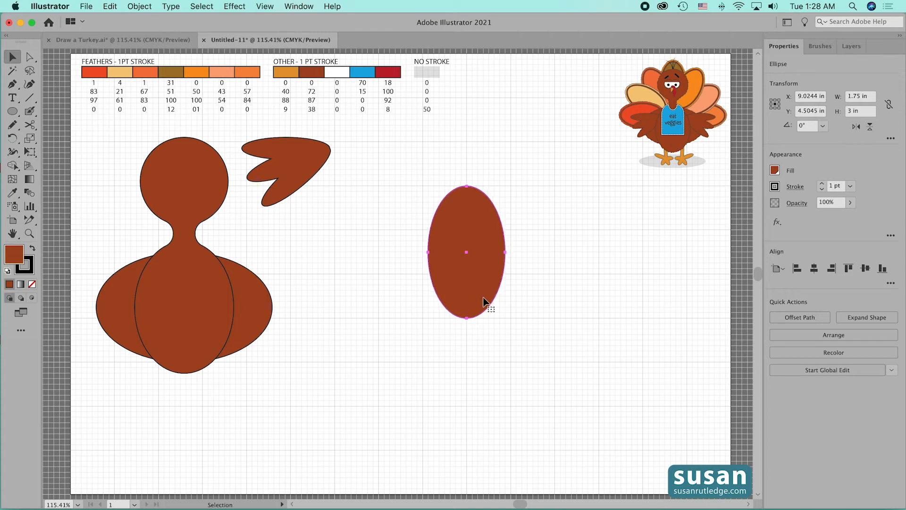
- Nudge the feather ellipse onto the major grid line and make a copy rotated 30° about a point about 0.5 in below its bottom anchor
key(Right)
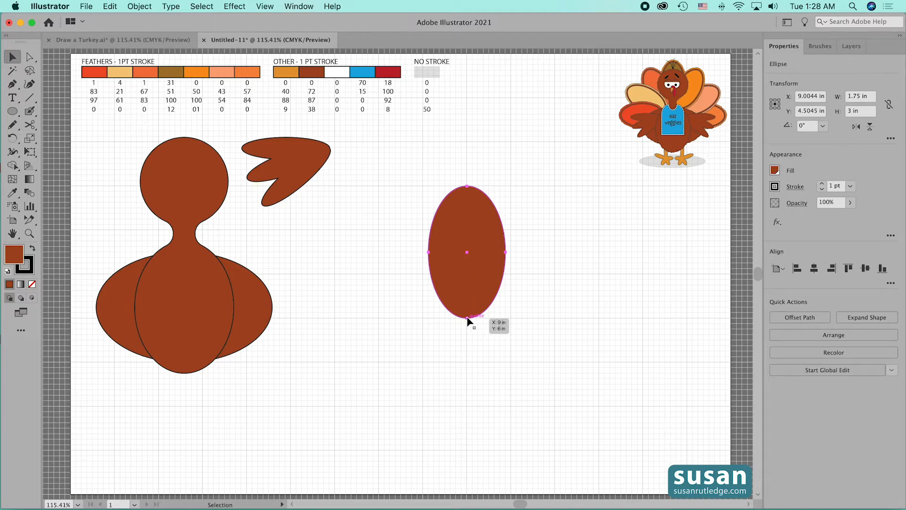
key(r)
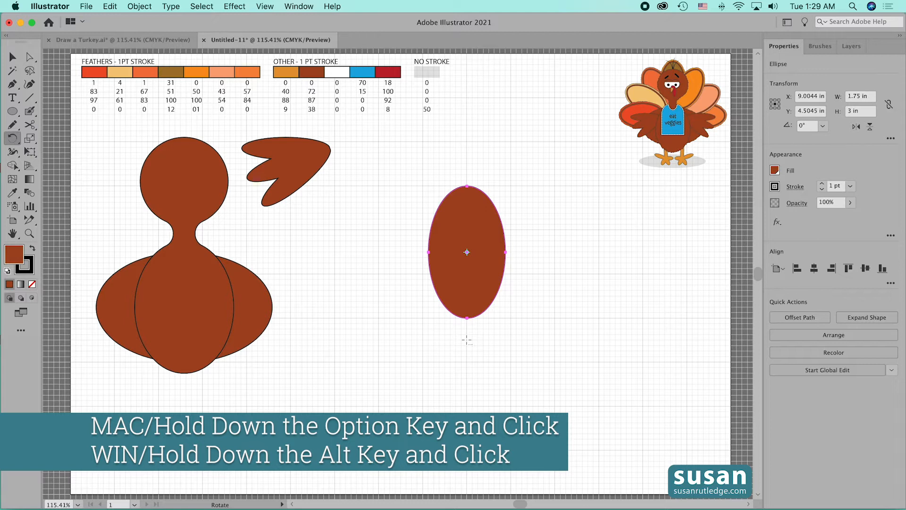
alt+click(467, 339)
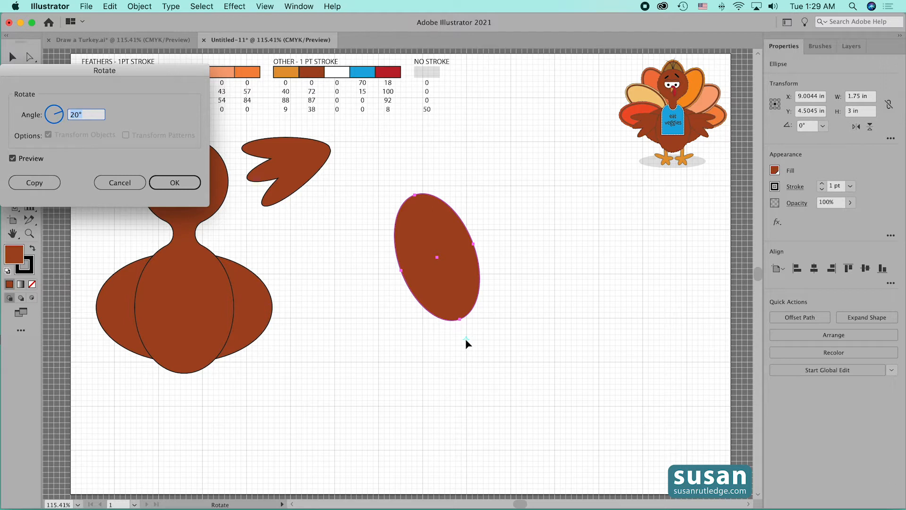
click(69, 115)
text(30)
click(35, 184)
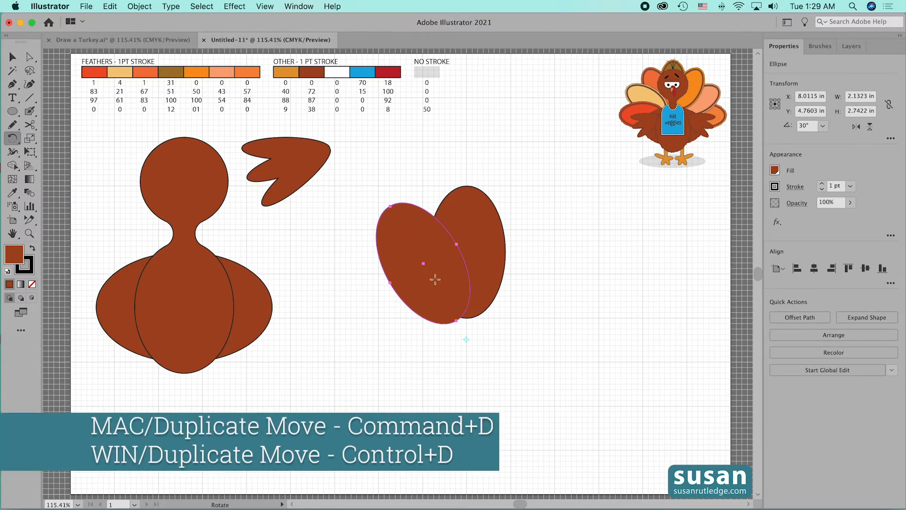
- Repeat the 30° rotated copy ten times to complete a full ring of twelve feathers
key(super+d)
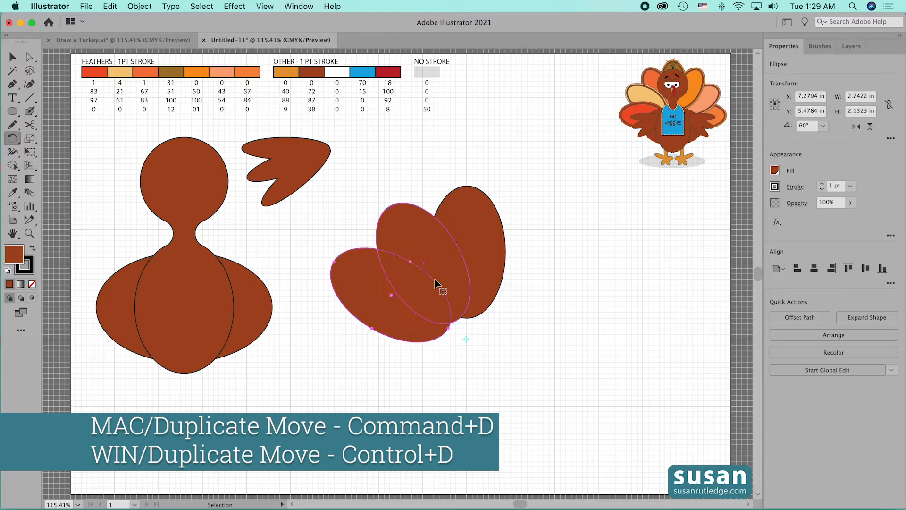
key(super+d)
key(super+d)
key(super+d)
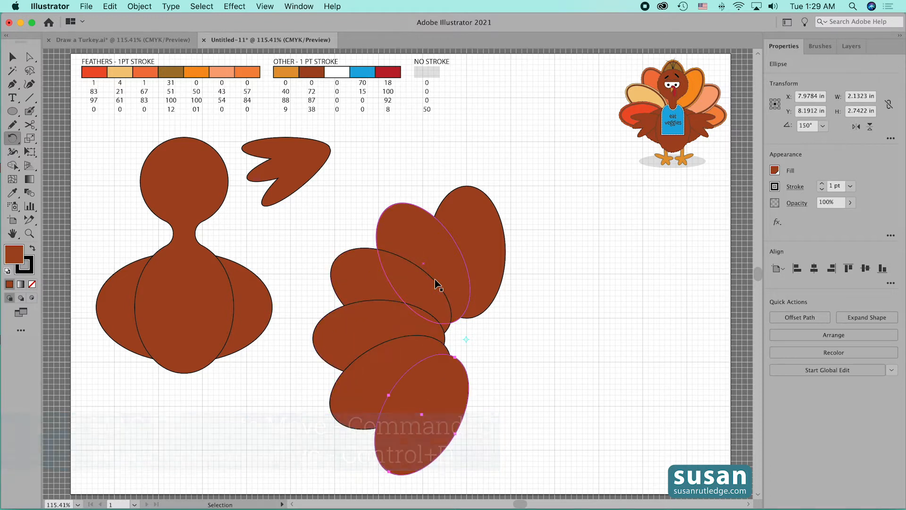
key(super+d)
key(super+d)
key(super+d)
key(super+d)
key(super+d)
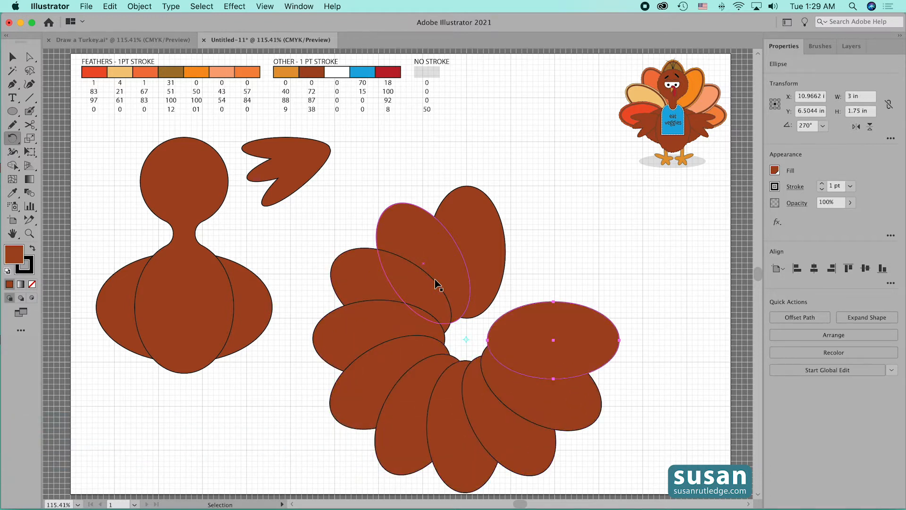
key(super+d)
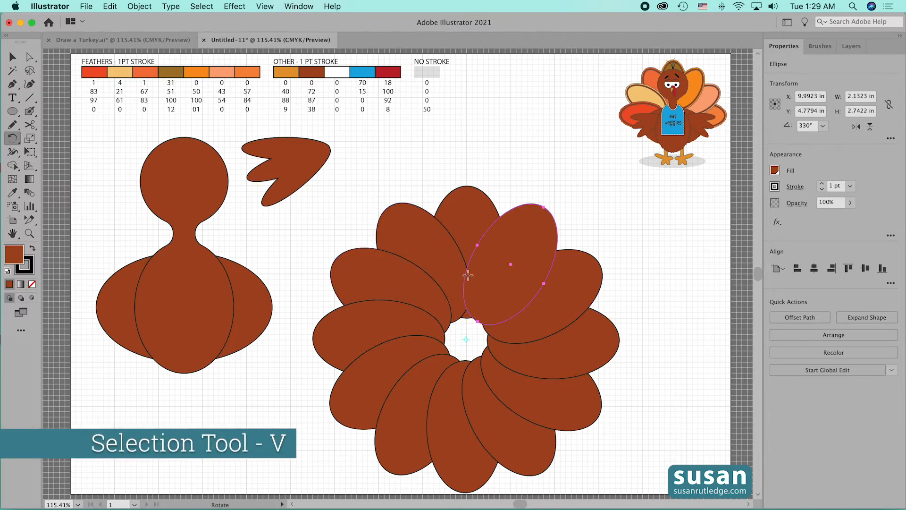
- Delete the five lower feathers, keeping the two horizontal ones and the five above them
key(v)
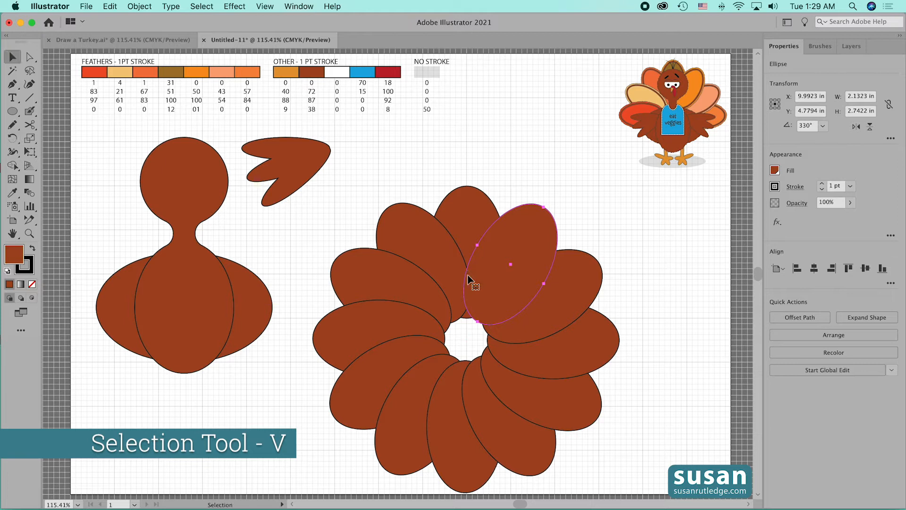
drag(290, 420, 619, 454)
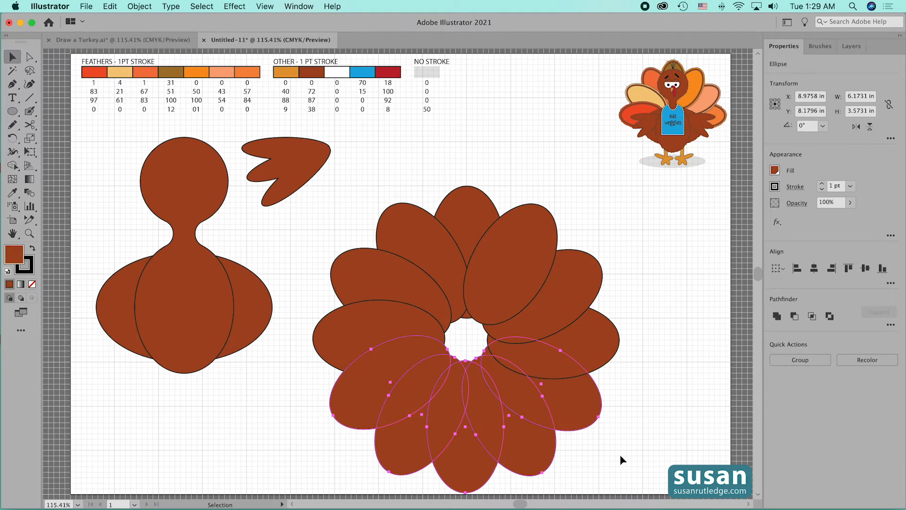
key(Delete)
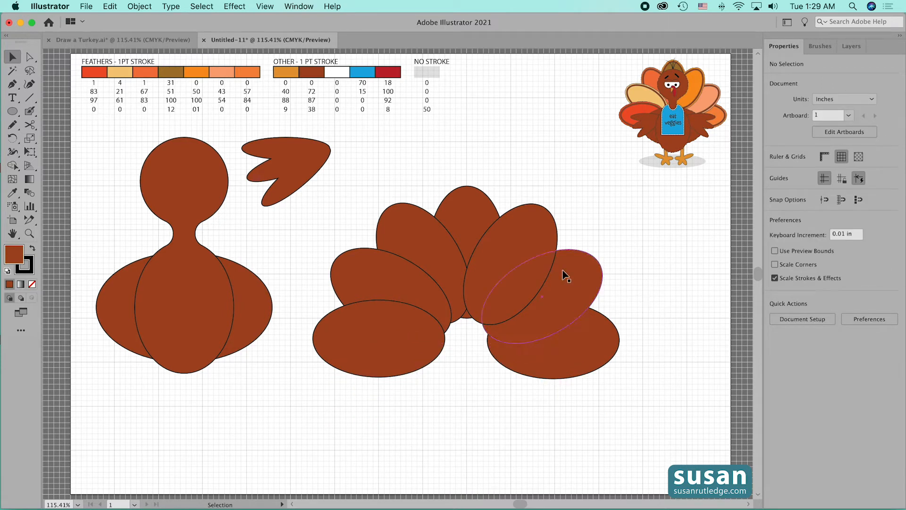
- Bring the feather just above the right horizontal one to the front, followed by the right horizontal feather itself
click(592, 281)
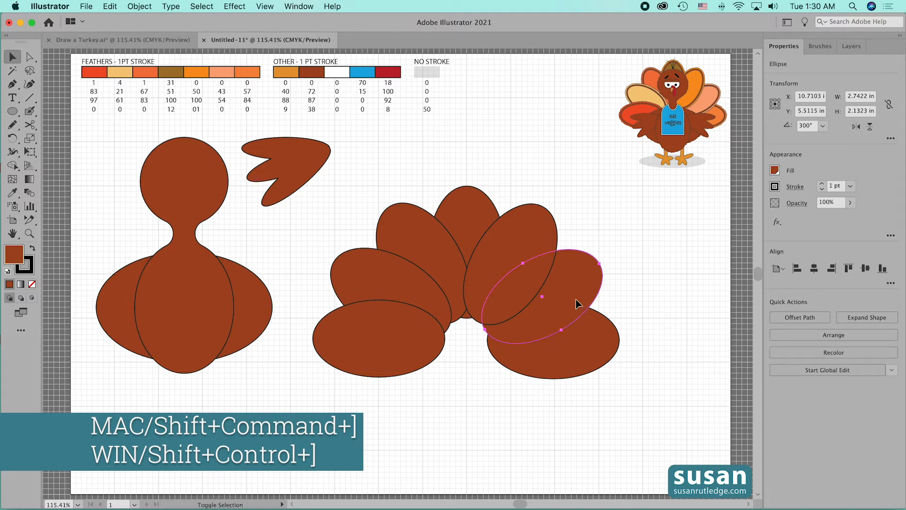
key(shift+super+bracketright)
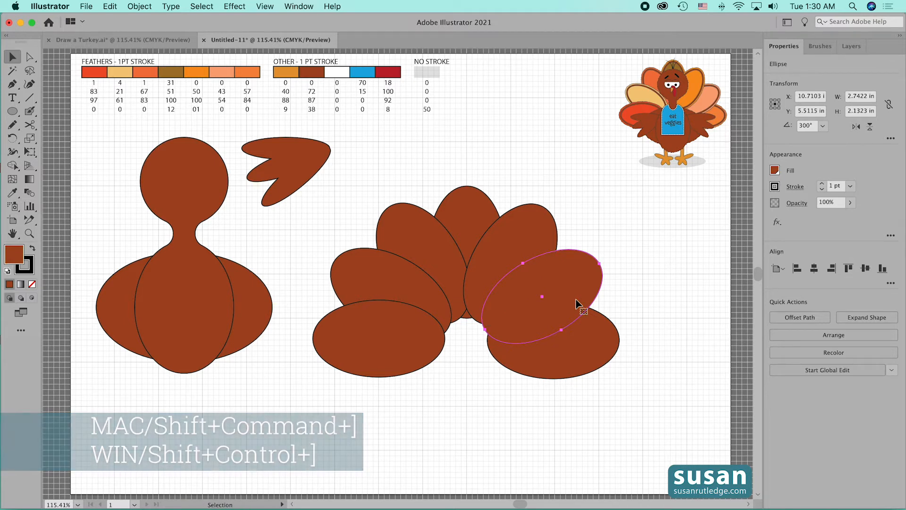
click(586, 360)
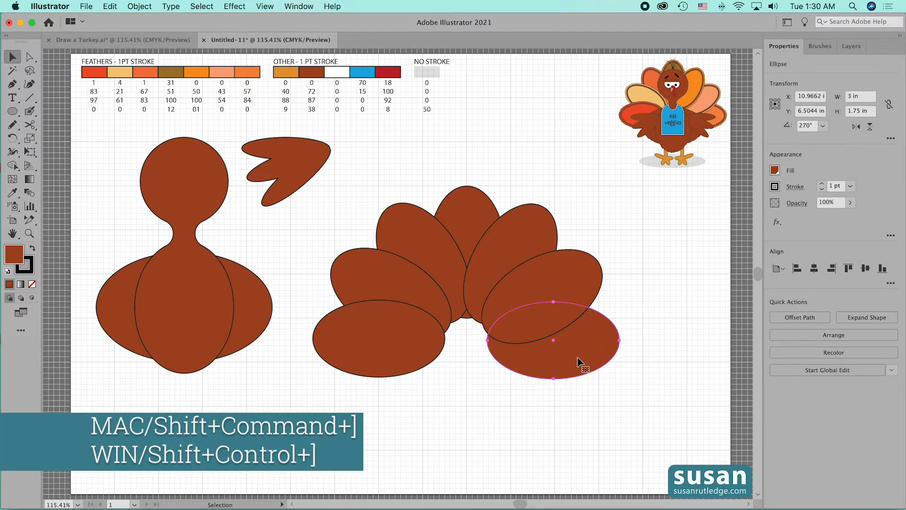
key(shift+super+bracketright)
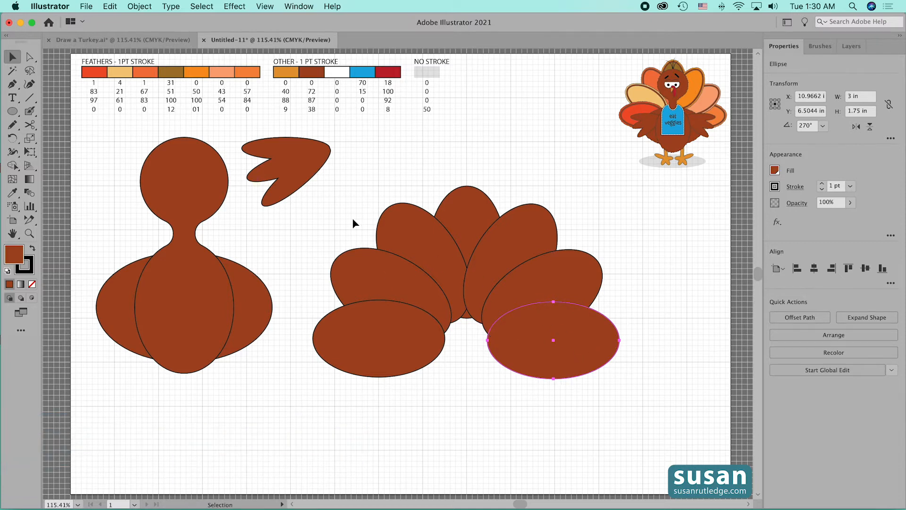
- Fill the left horizontal feather with the first Feathers swatch, red-orange, using the Eyedropper
shift+click(376, 332)
shift+click(397, 301)
click(396, 349)
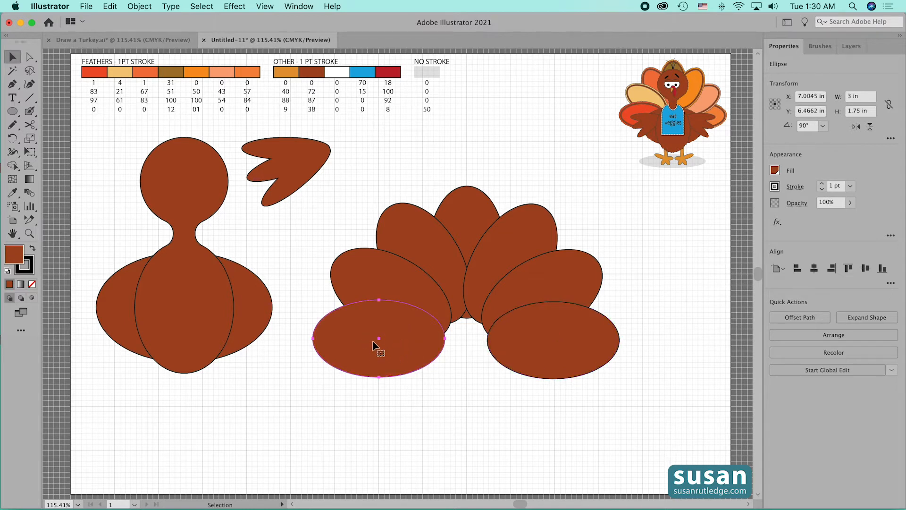
key(i)
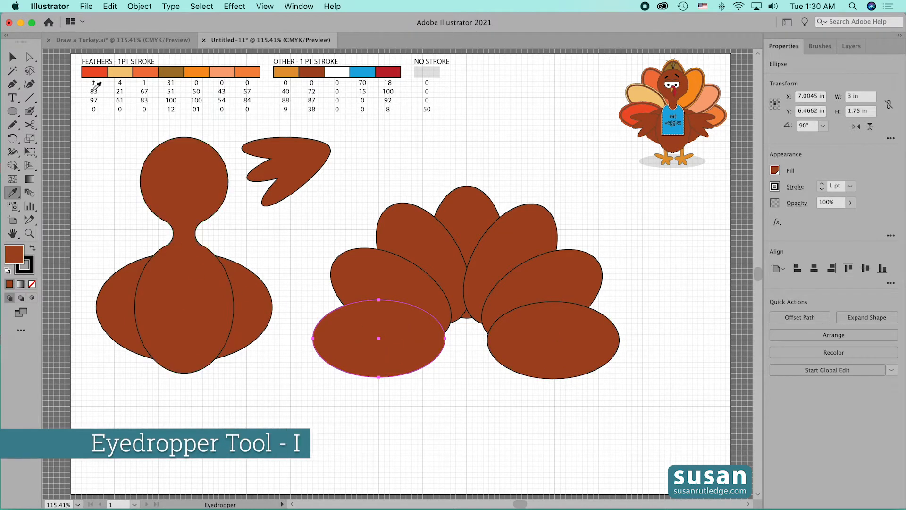
click(95, 71)
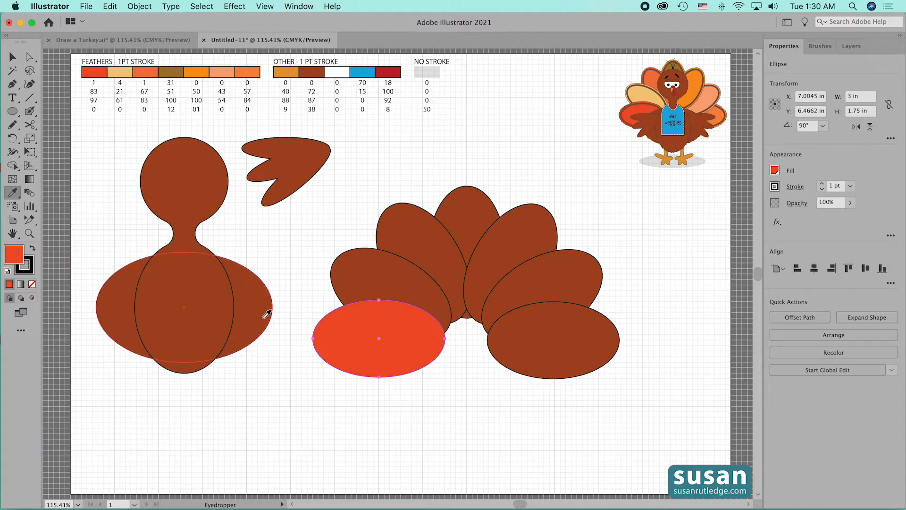
- Fill the second feather from the left with the pale tan Feathers swatch and the third with the adjacent orange swatch
key(v)
click(403, 284)
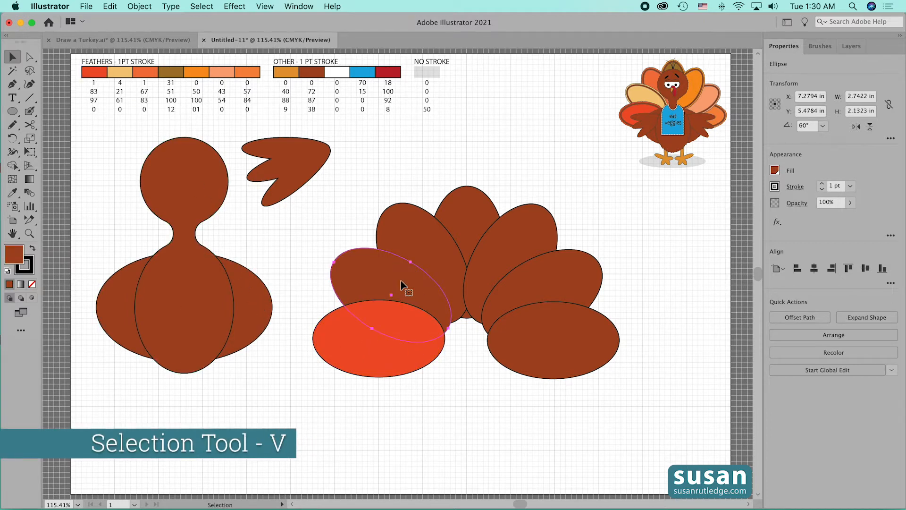
key(i)
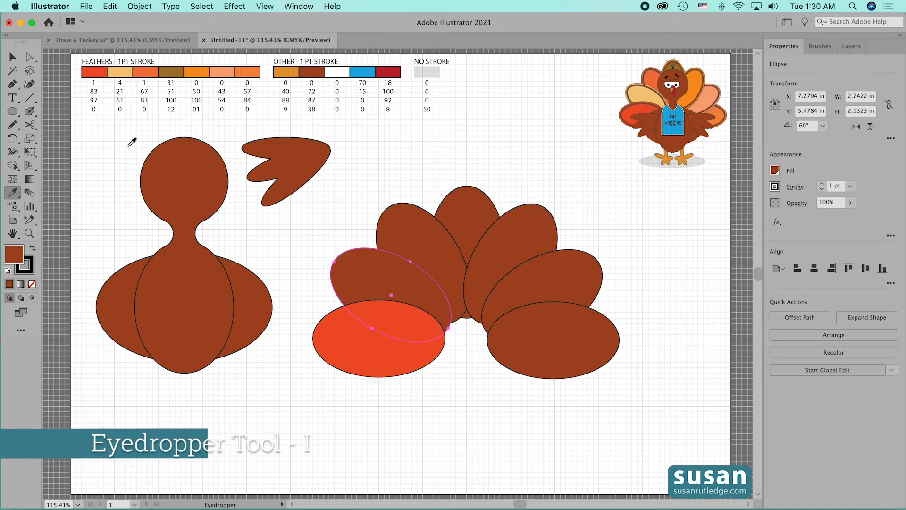
click(122, 71)
key(v)
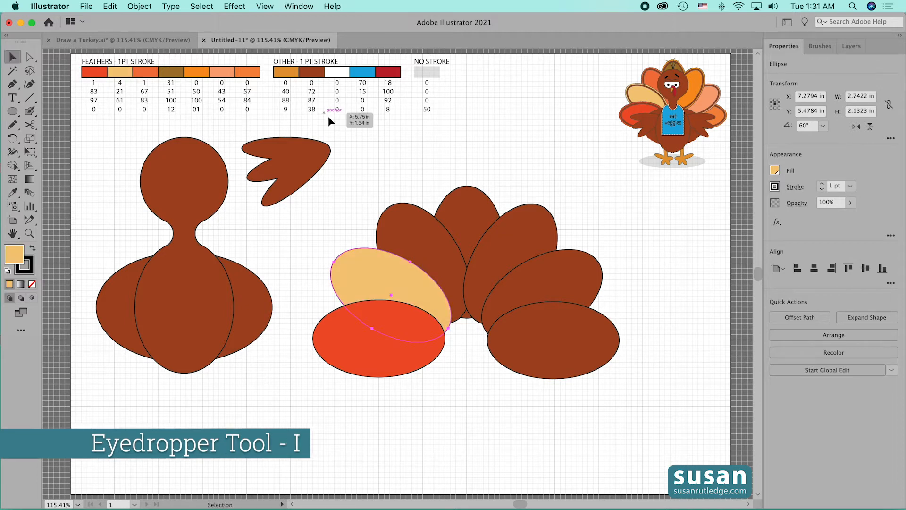
click(417, 252)
key(i)
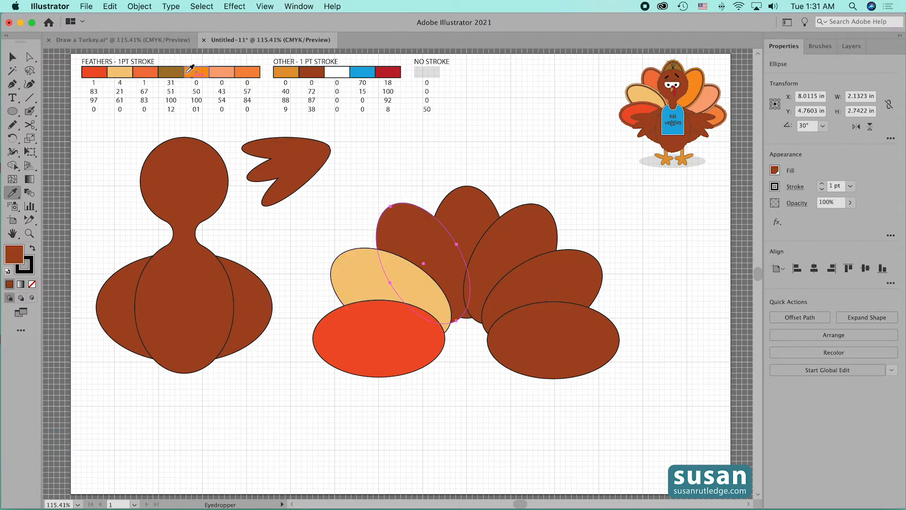
click(147, 71)
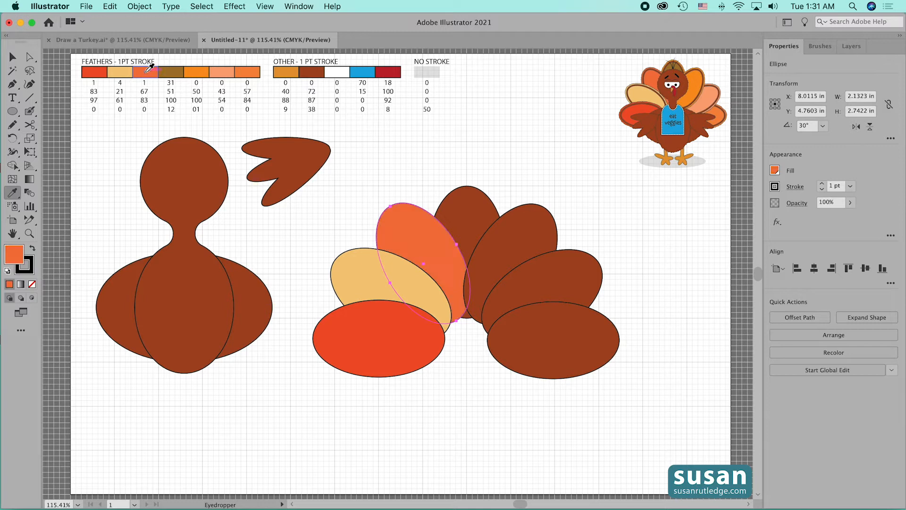
- Fill the center top feather with the olive-brown Feathers swatch and the feather to its right with the bright orange fifth swatch
key(v)
click(475, 198)
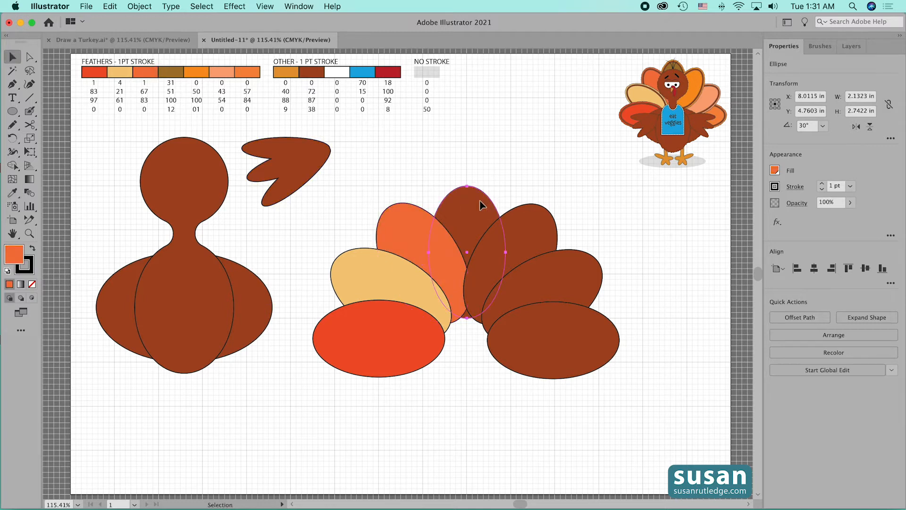
key(i)
click(180, 70)
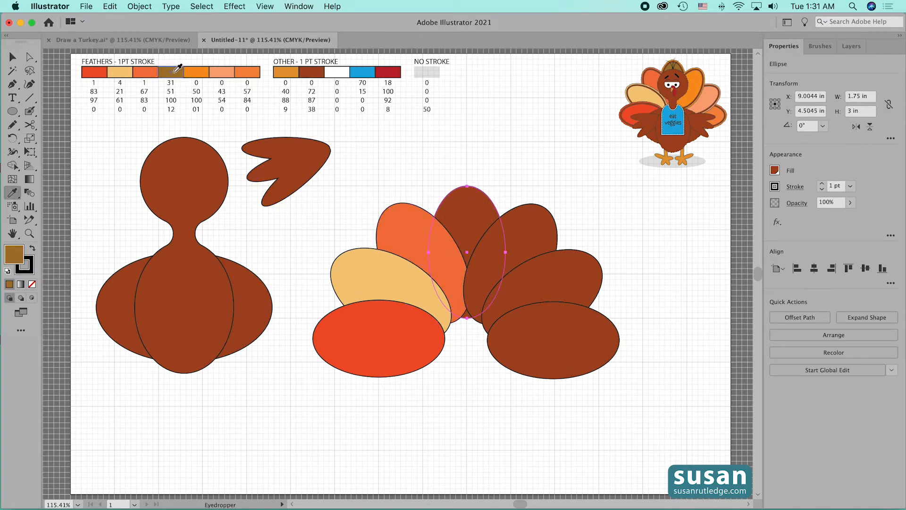
key(v)
click(526, 240)
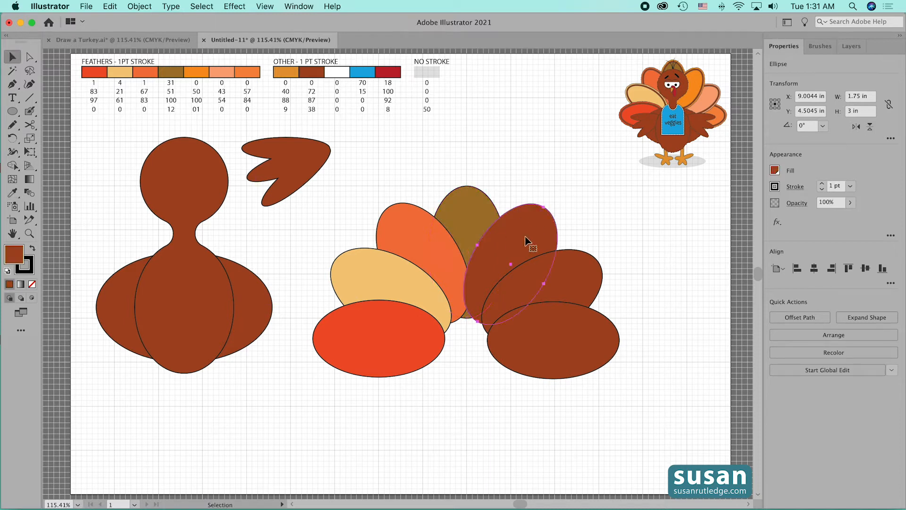
key(i)
click(201, 70)
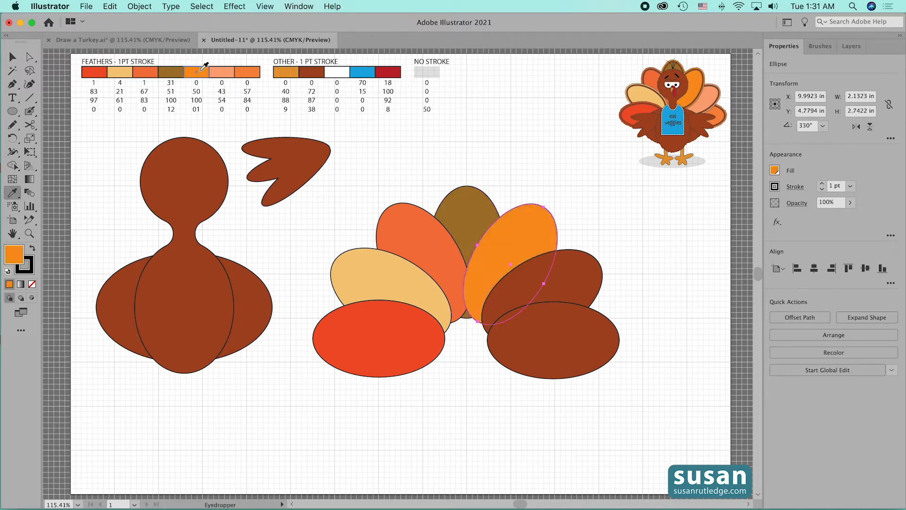
- Fill the second feather from the right with the peach Feathers swatch and the right horizontal feather with the last orange swatch
key(v)
click(583, 286)
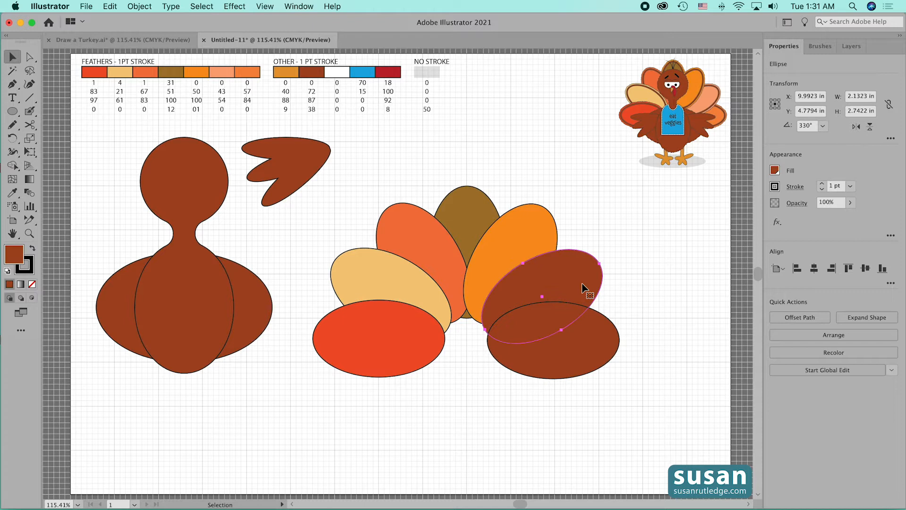
key(i)
click(222, 71)
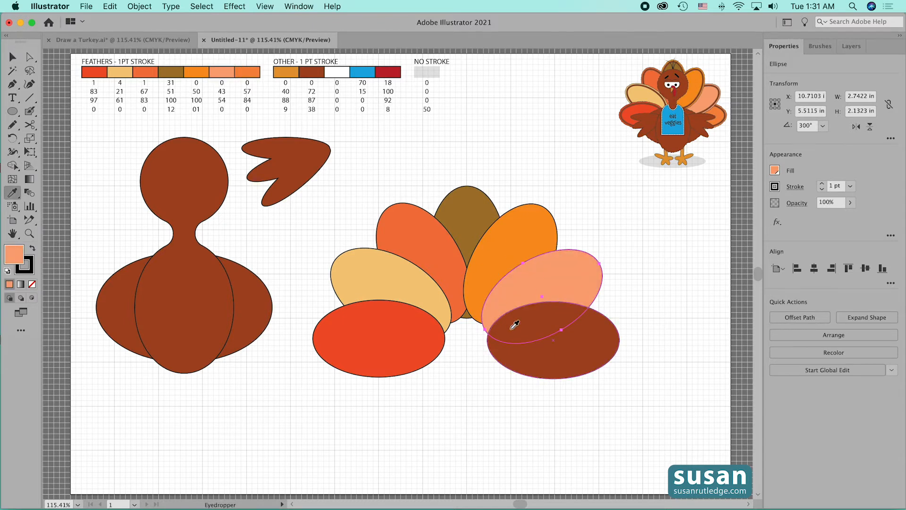
super+click(577, 365)
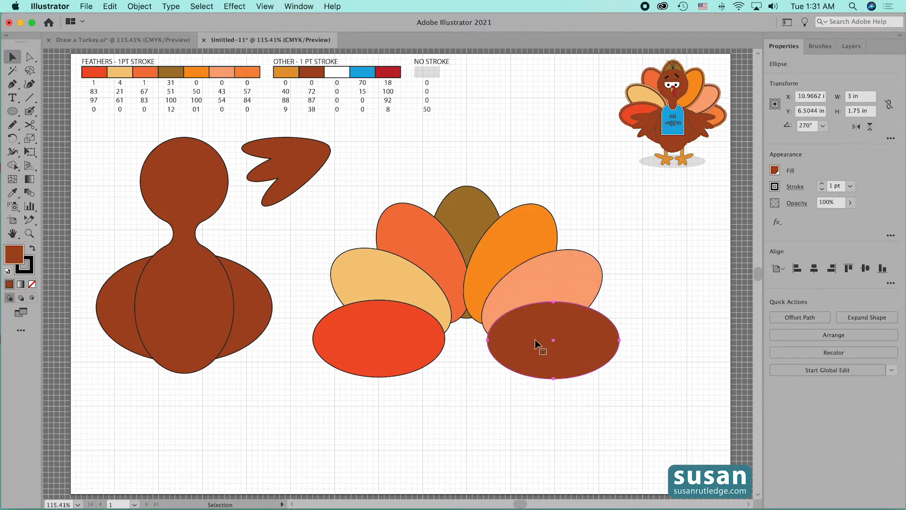
click(248, 72)
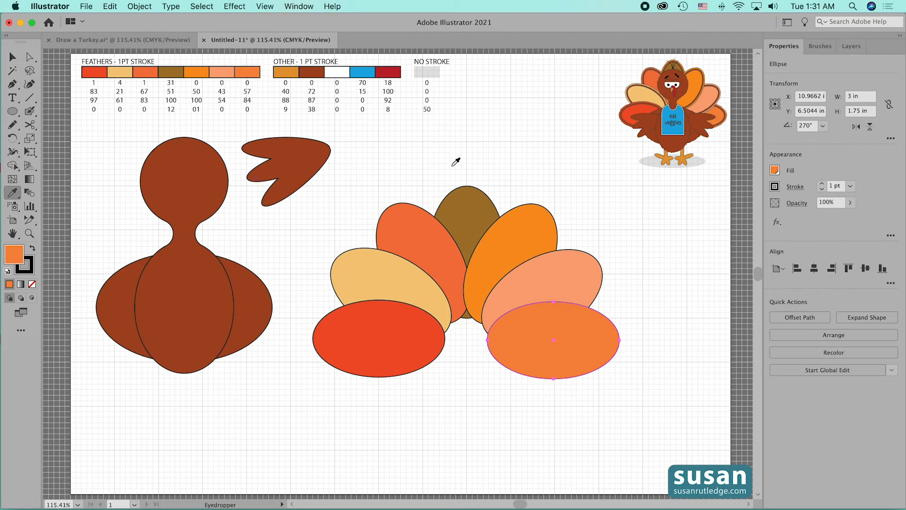
- Offset the paths of all seven feathers by -0.08 in with miter joins
key(v)
drag(349, 190, 593, 386)
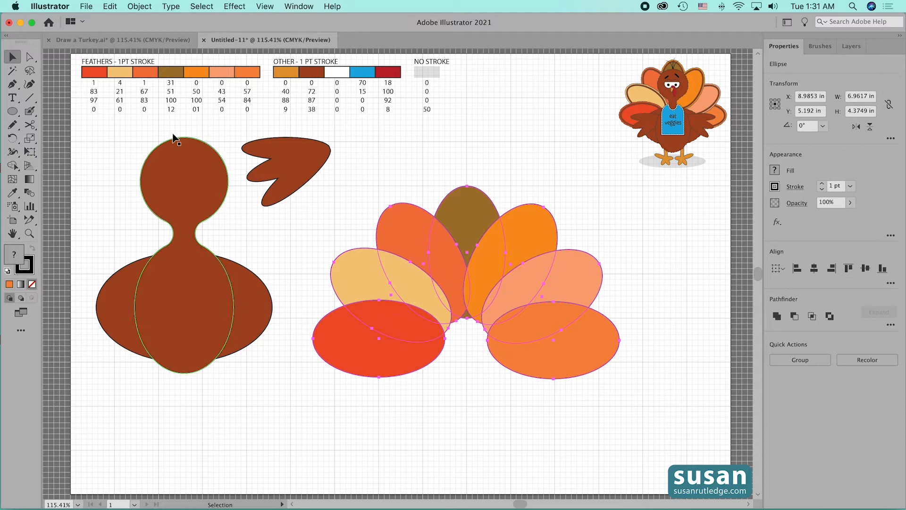
click(140, 7)
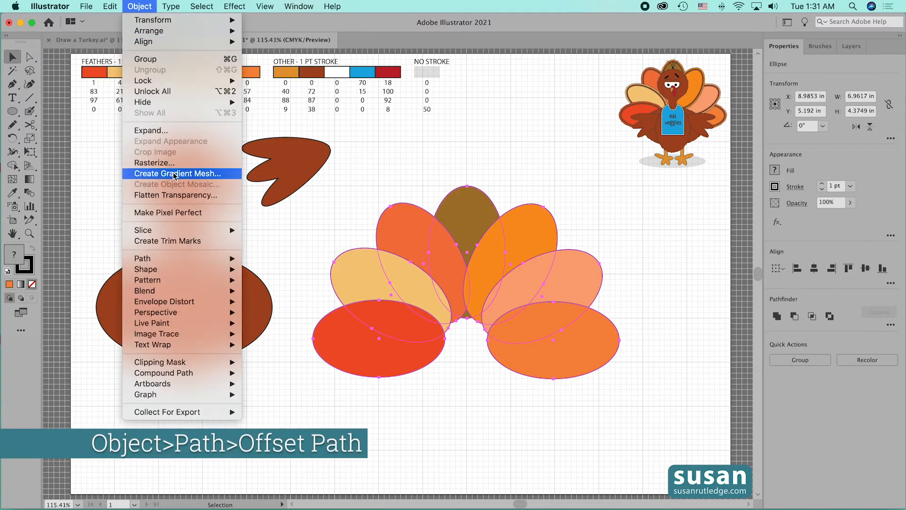
mouse_move(189, 258)
click(267, 297)
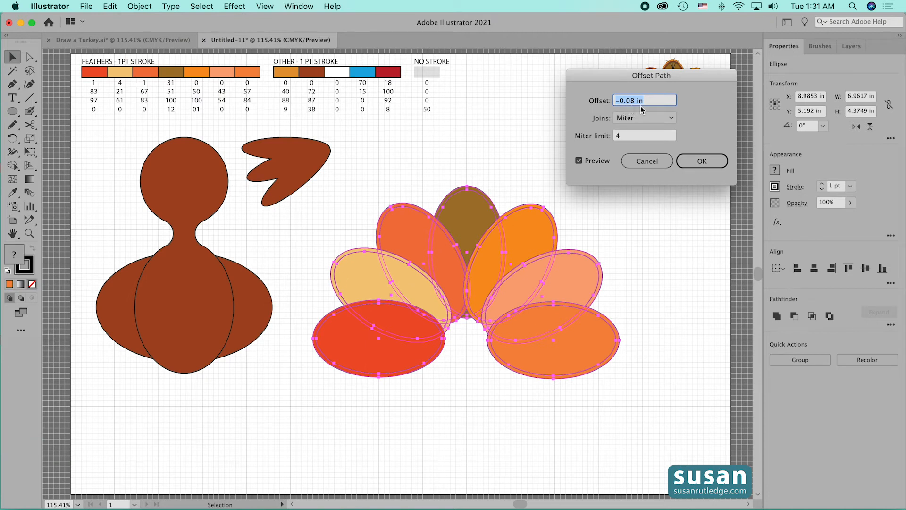
click(702, 161)
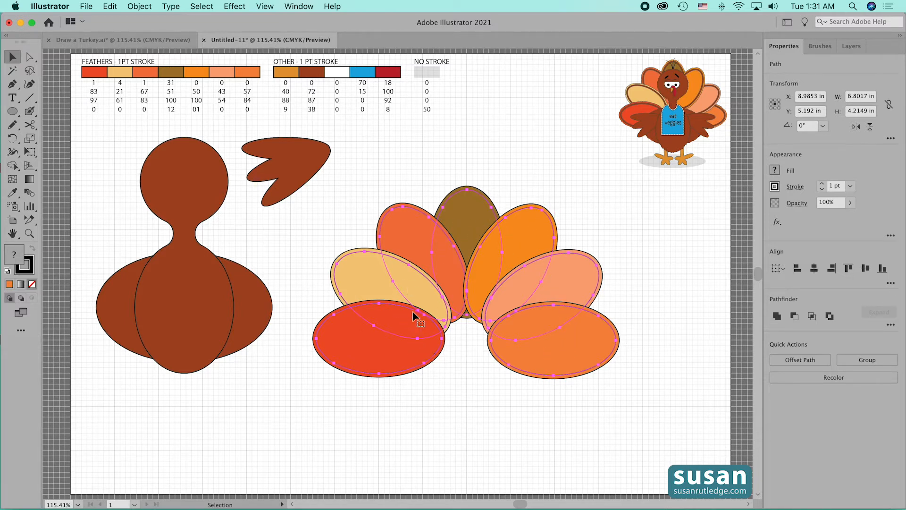
- Offset the selected inner feather paths inward by another -0.08 in with miter joins
click(139, 7)
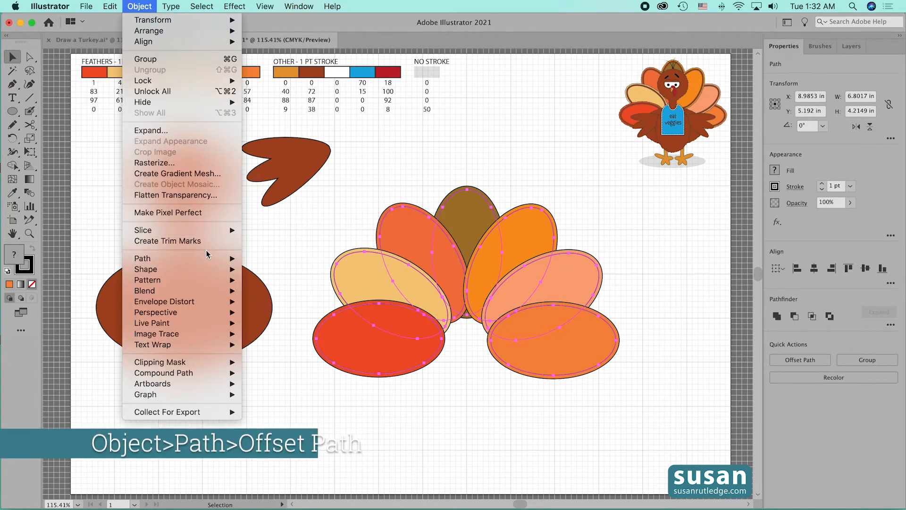
mouse_move(202, 260)
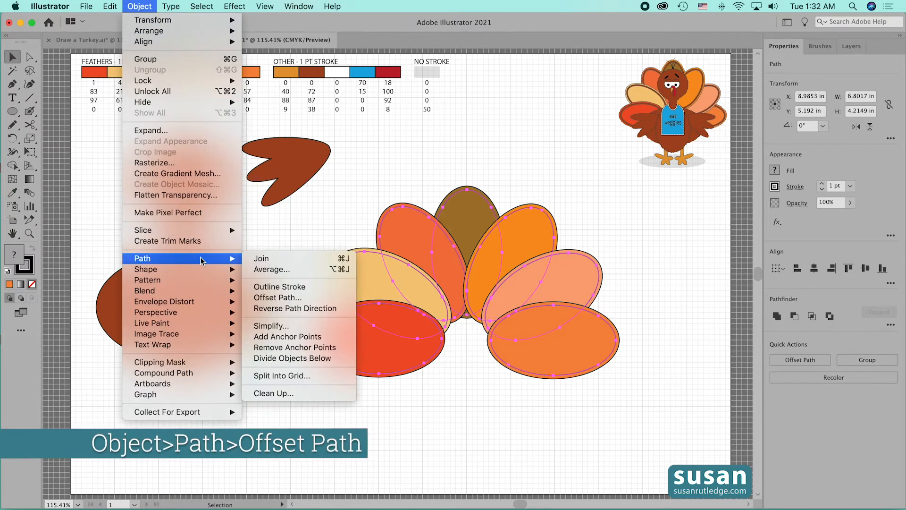
click(275, 298)
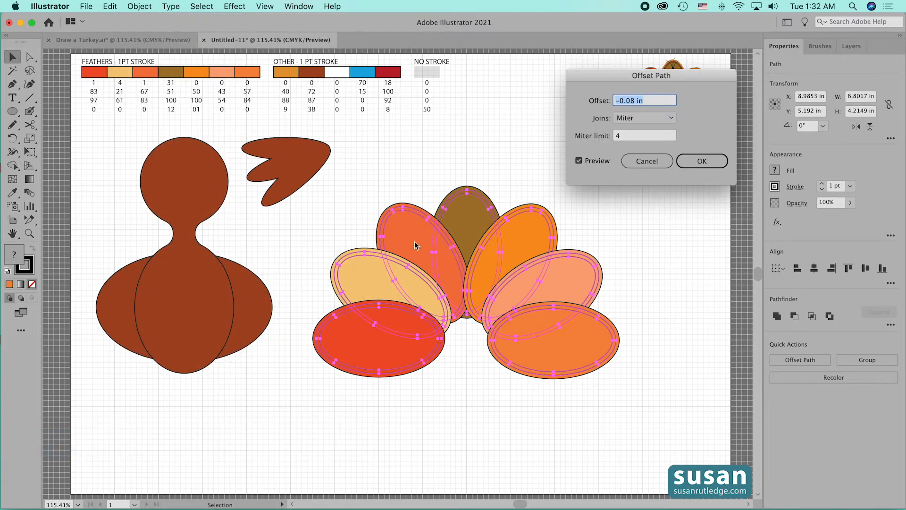
click(699, 162)
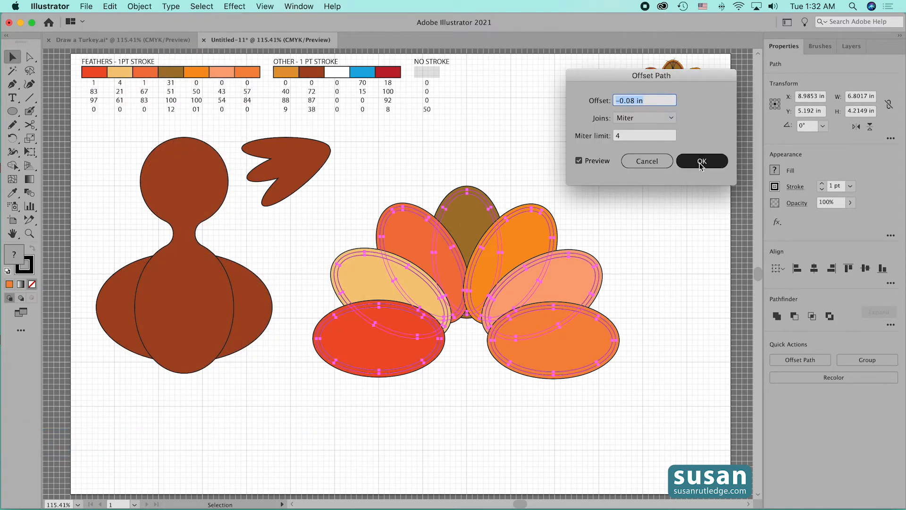
click(657, 236)
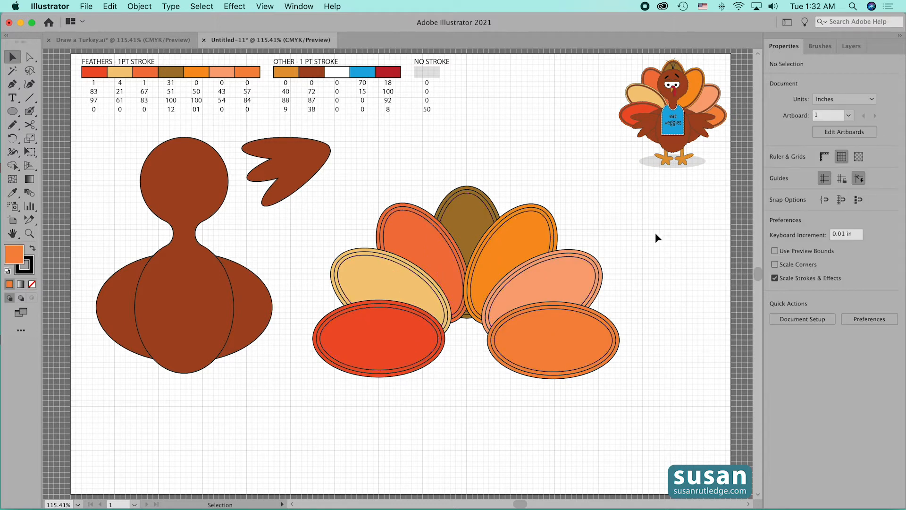
- Fill the middle offset path of all seven feathers with the brown swatch from the Other colors
click(318, 339)
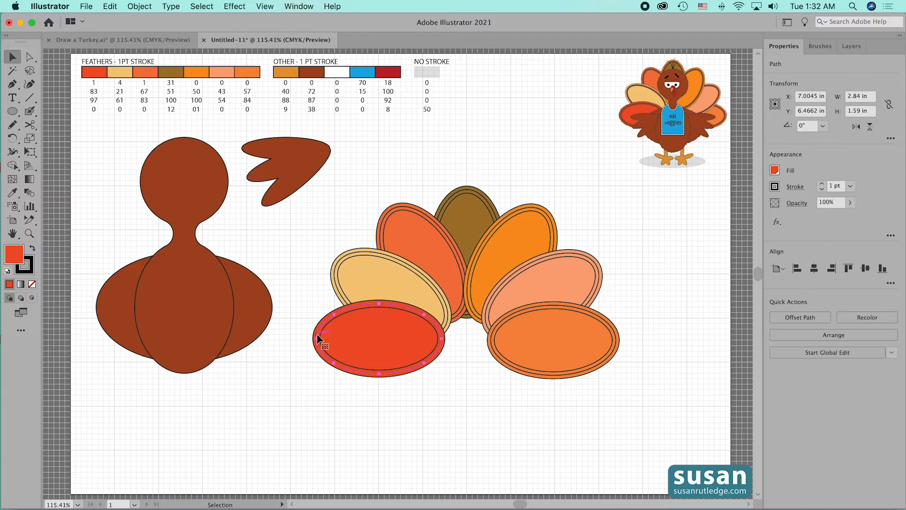
shift+click(348, 261)
shift+click(398, 211)
shift+click(489, 194)
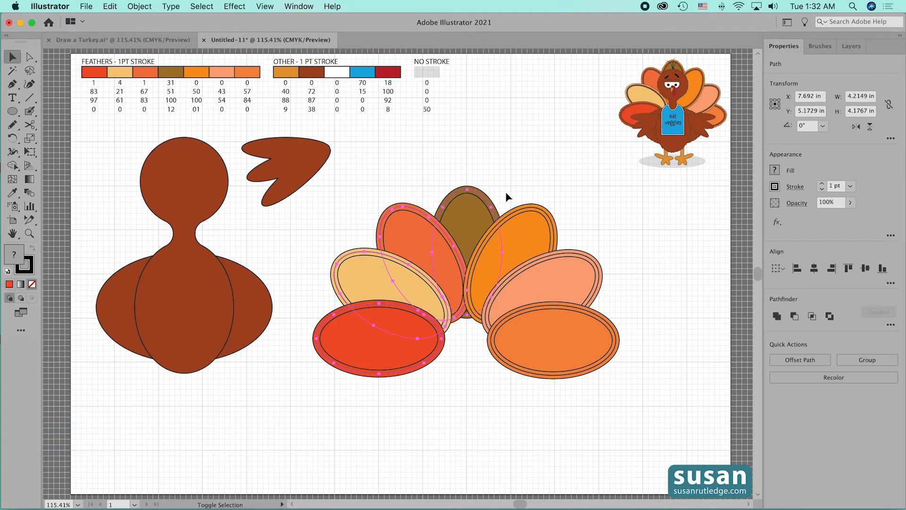
shift+click(543, 213)
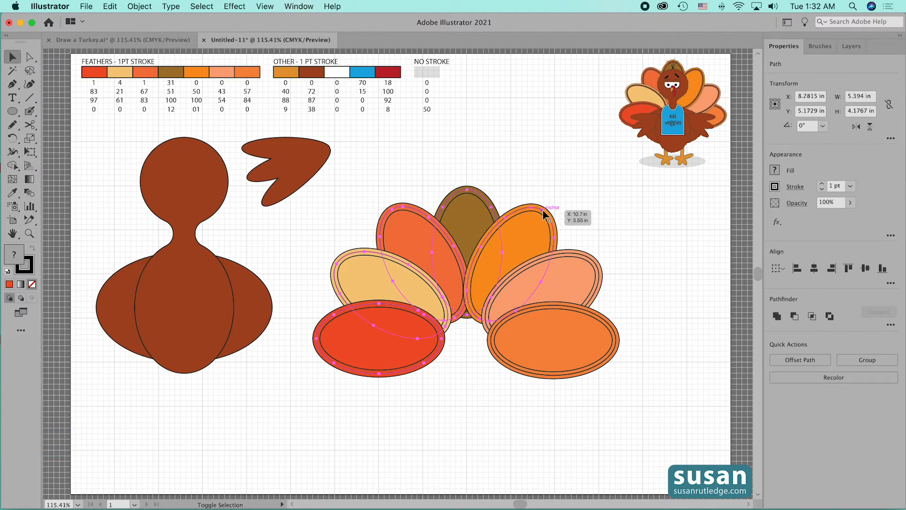
shift+click(600, 268)
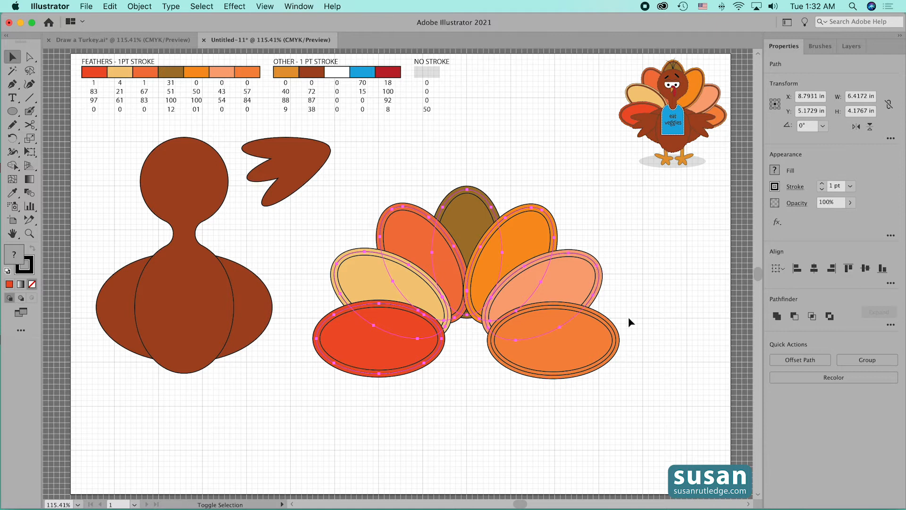
shift+click(615, 355)
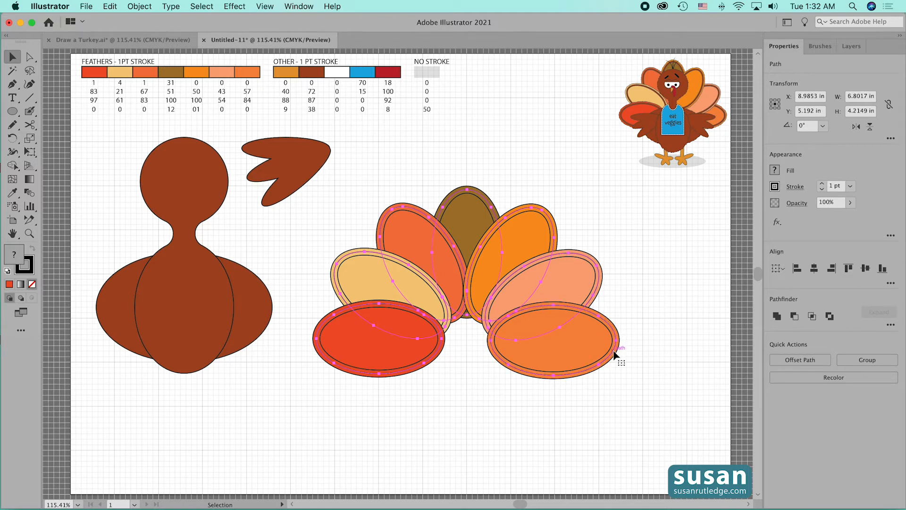
key(i)
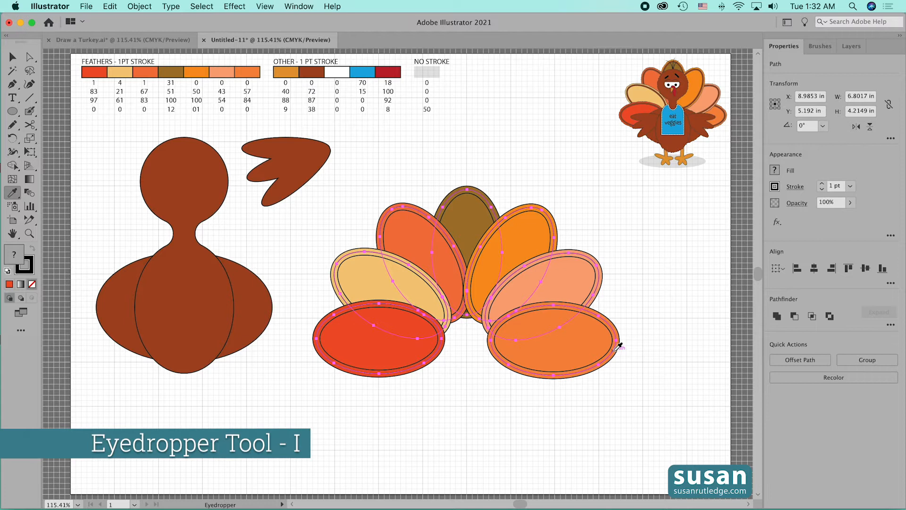
click(314, 69)
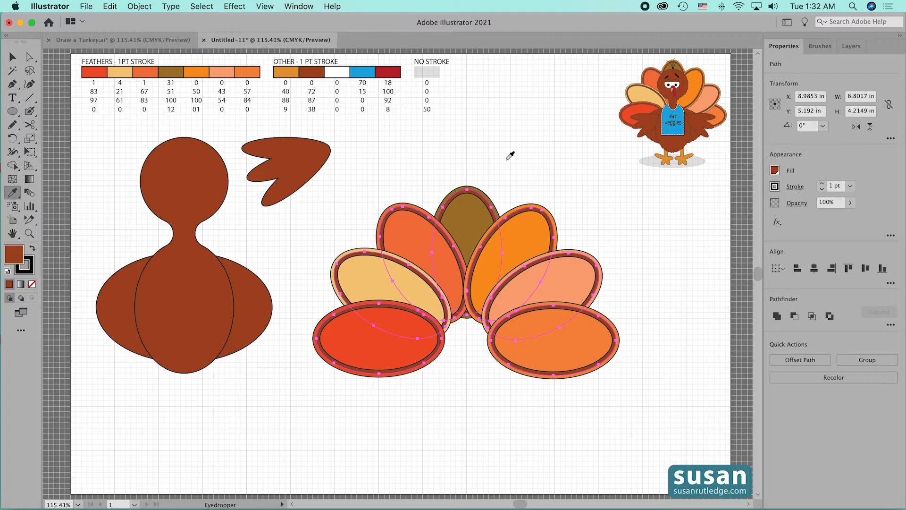
key(v)
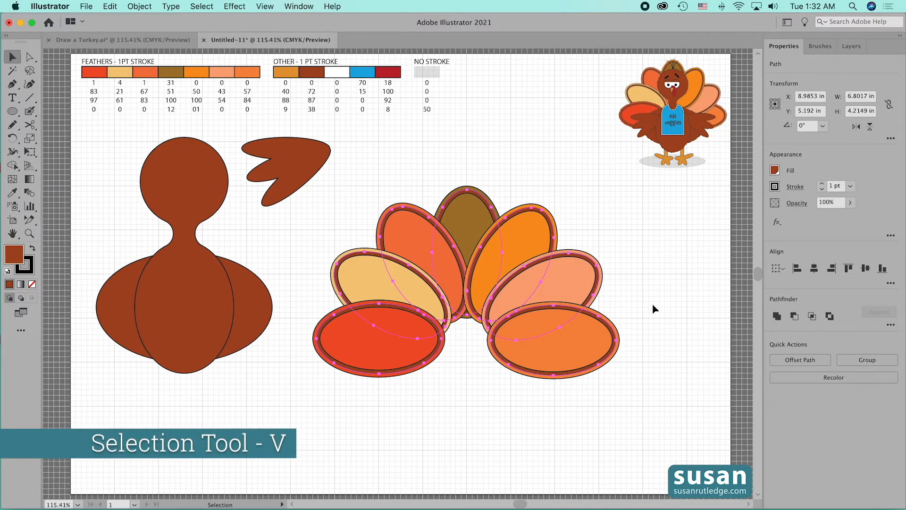
click(379, 168)
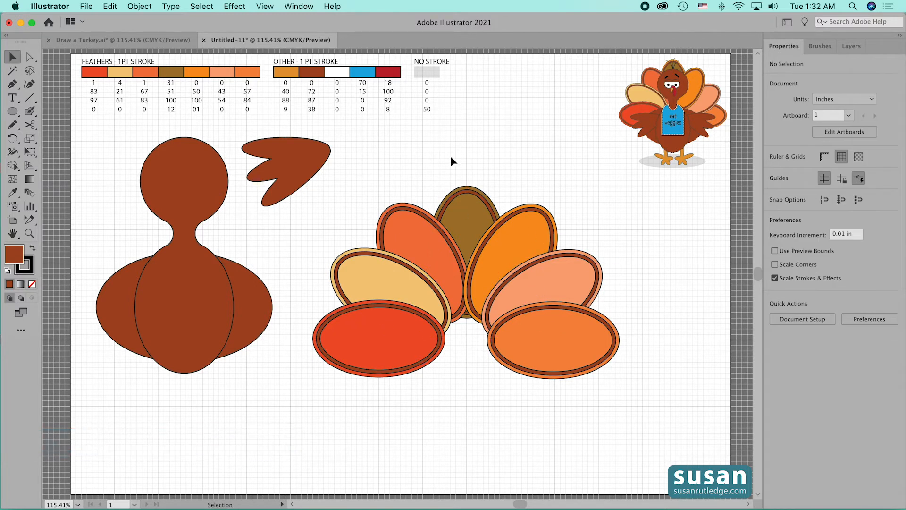
- Nudge all three ellipses of the olive-brown center feather up by about 0.09 in
click(471, 203)
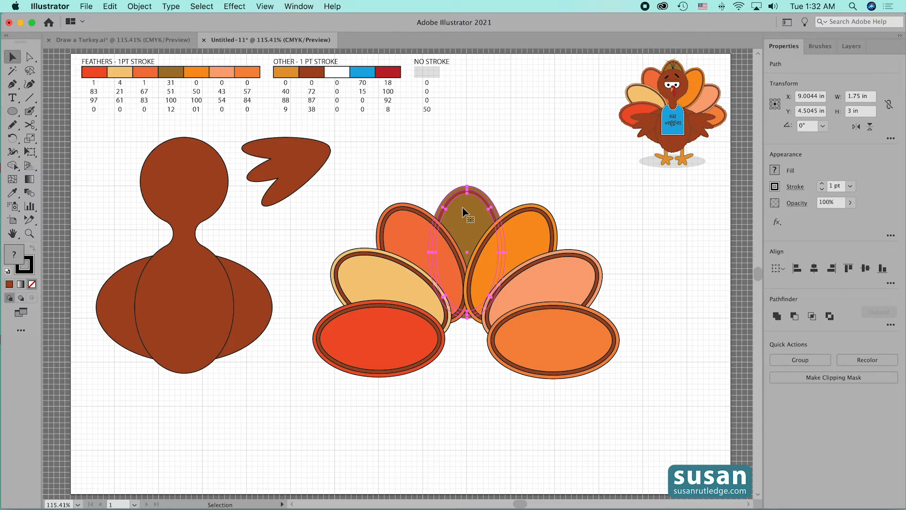
key(Up)
key(Up)
key(Up)
key(Up)
key(Up)
key(Up)
key(Up)
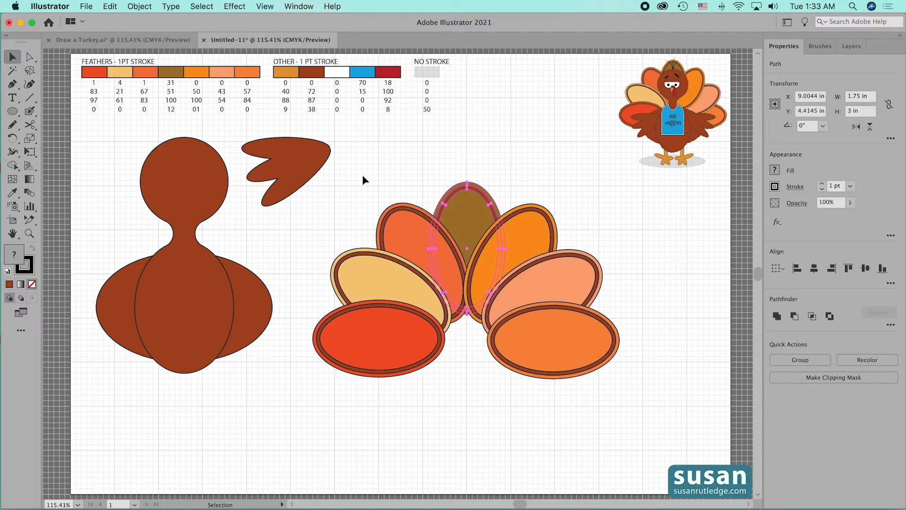
- Group all seven feathers with their inner paths
drag(332, 181, 616, 415)
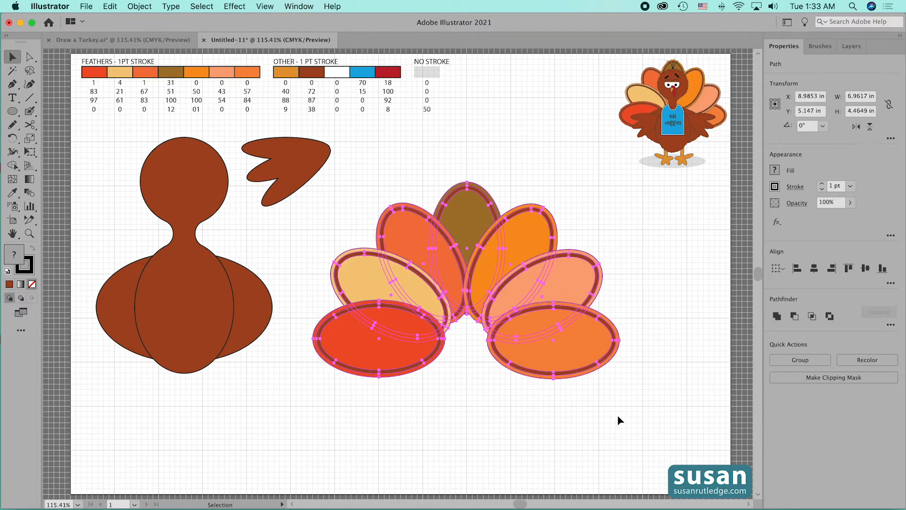
key(super)
key(super+g)
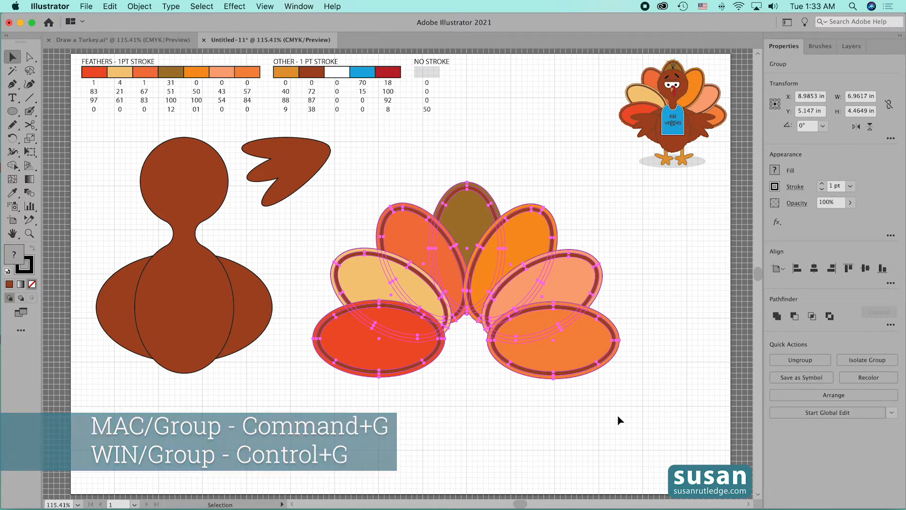
click(508, 425)
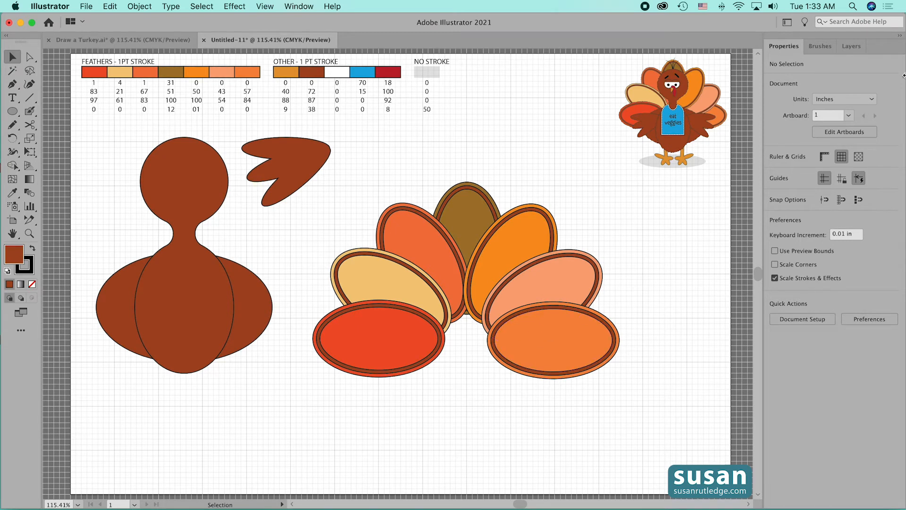
- Move the head, body and back-body shapes together onto the horizontal center of the feather fan, overlapping its lower part
click(853, 47)
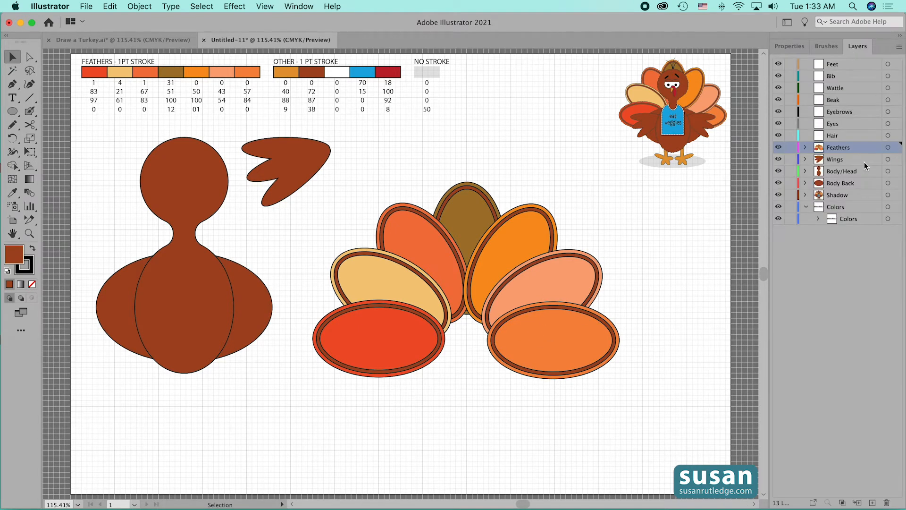
drag(109, 205, 452, 387)
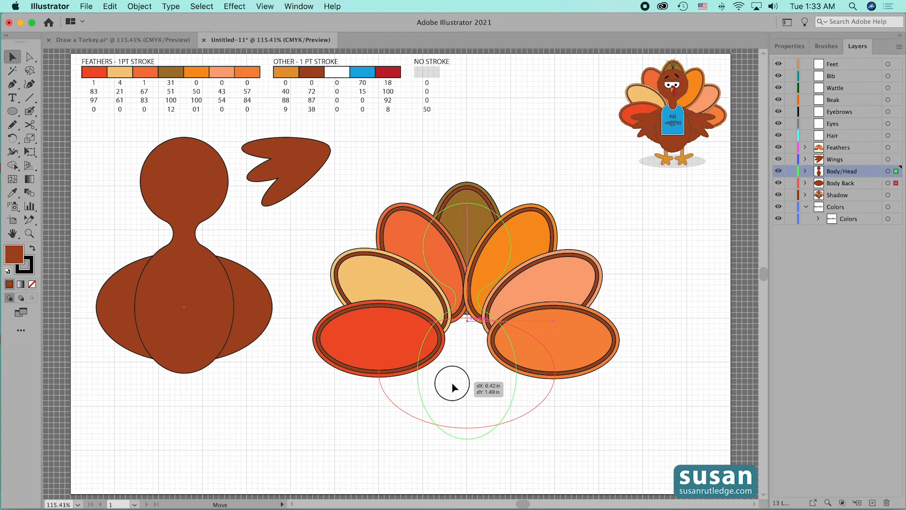
drag(452, 382, 452, 391)
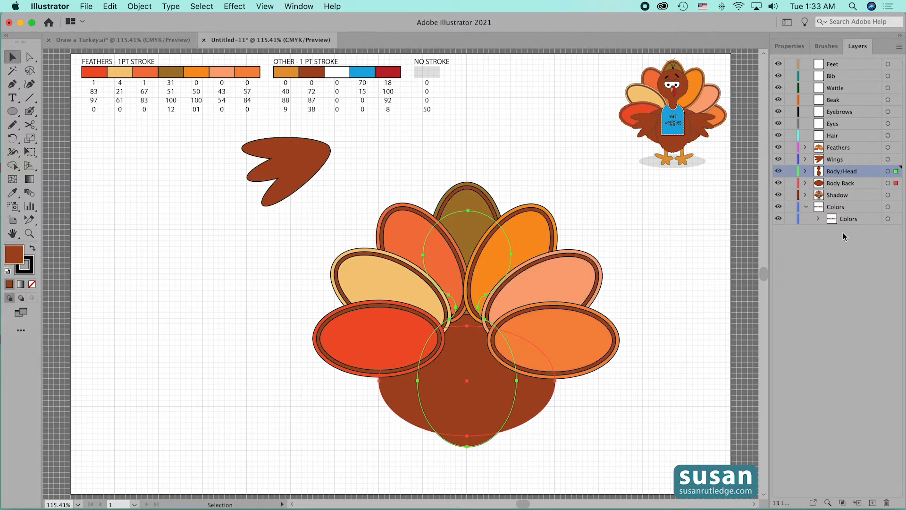
- Move the Feathers layer below Body Back and nudge the head and body shapes slightly up
click(875, 147)
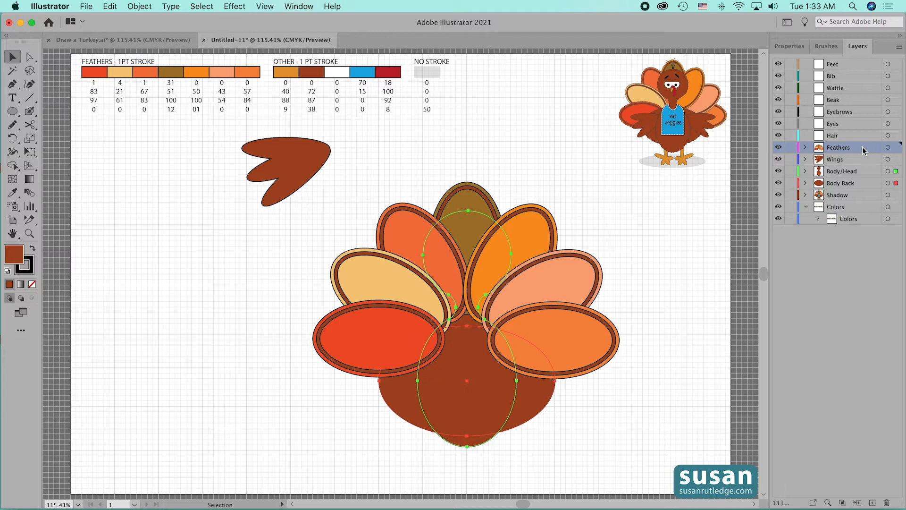
drag(861, 172, 860, 187)
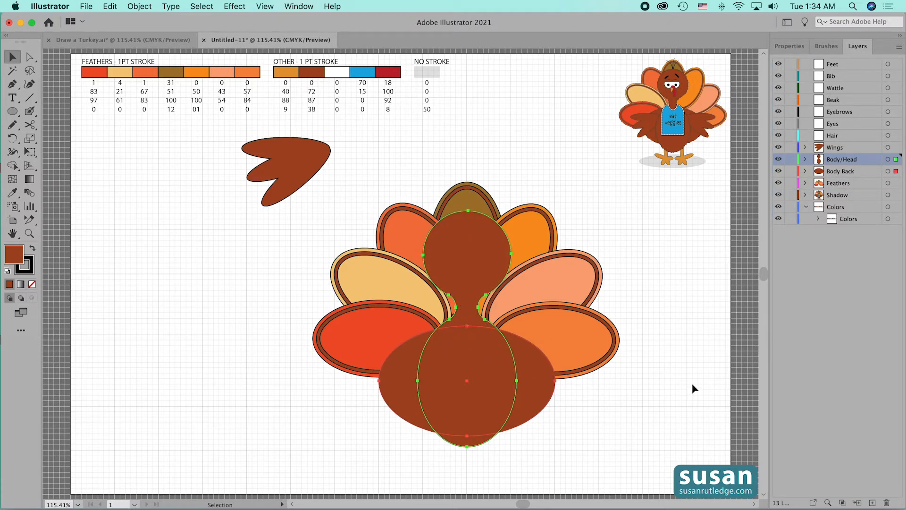
key(Up)
key(Up)
key(Up)
key(Up)
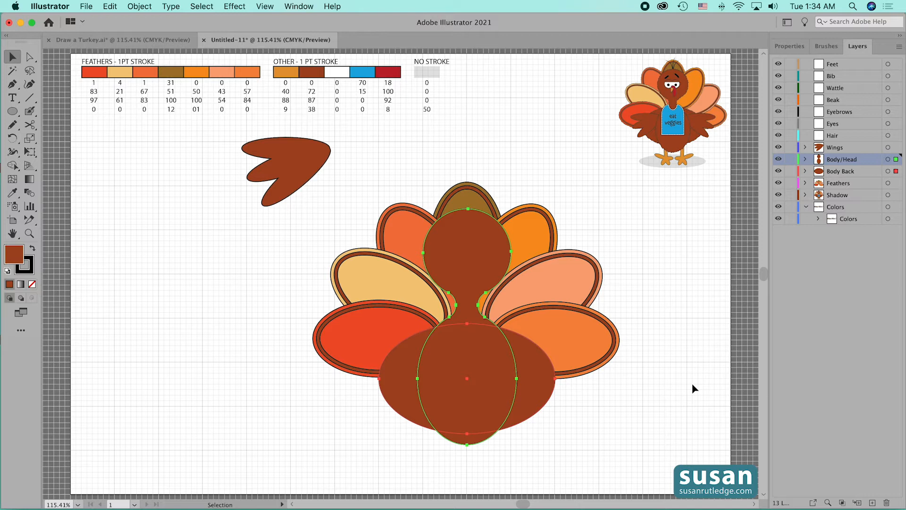
click(659, 402)
- Place the wing beside the left edge of the front body and move the Wings layer below Body/Head
click(307, 185)
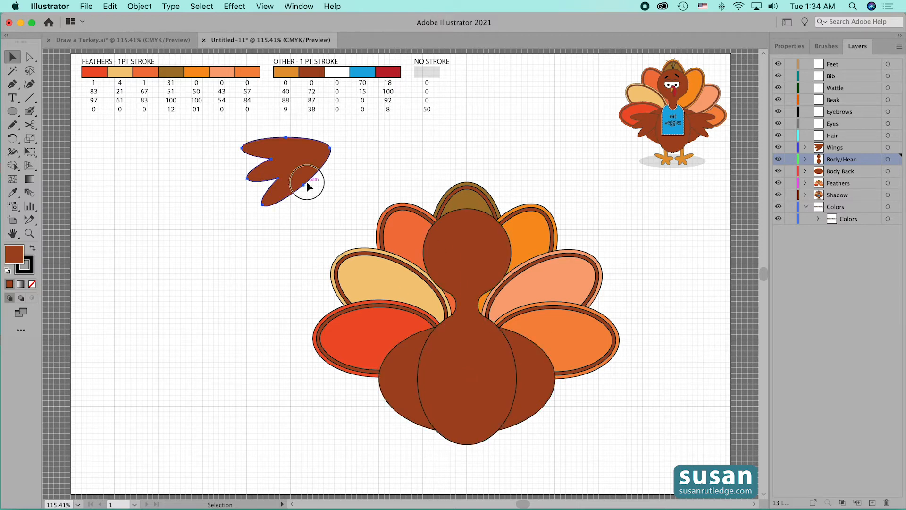
drag(307, 186, 400, 370)
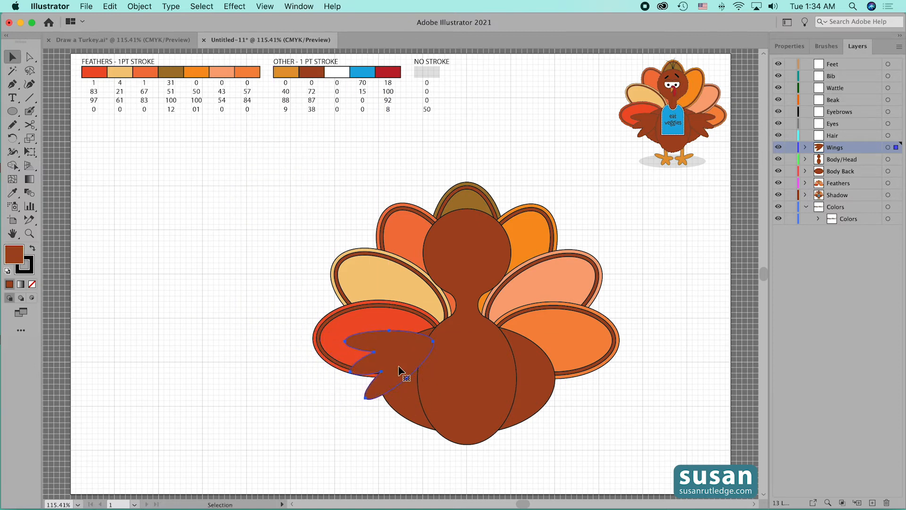
key(Left)
key(Left)
key(Left)
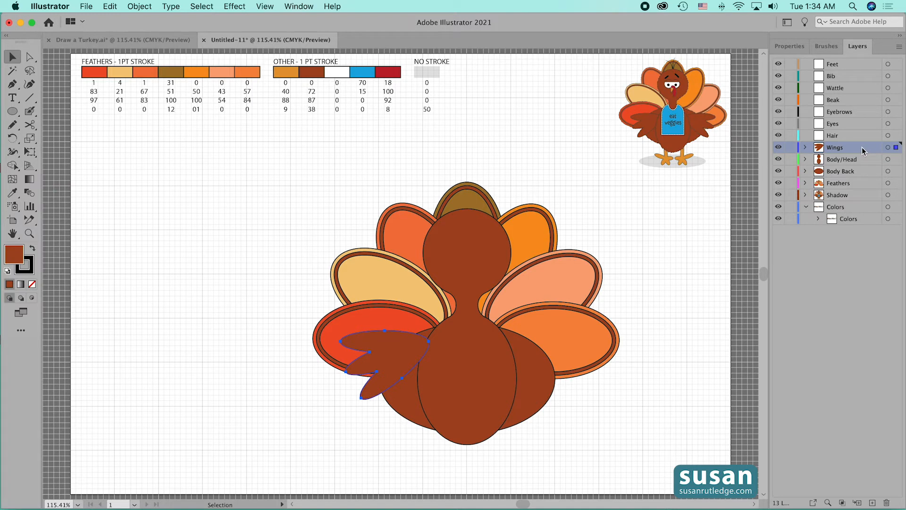
drag(862, 150, 862, 166)
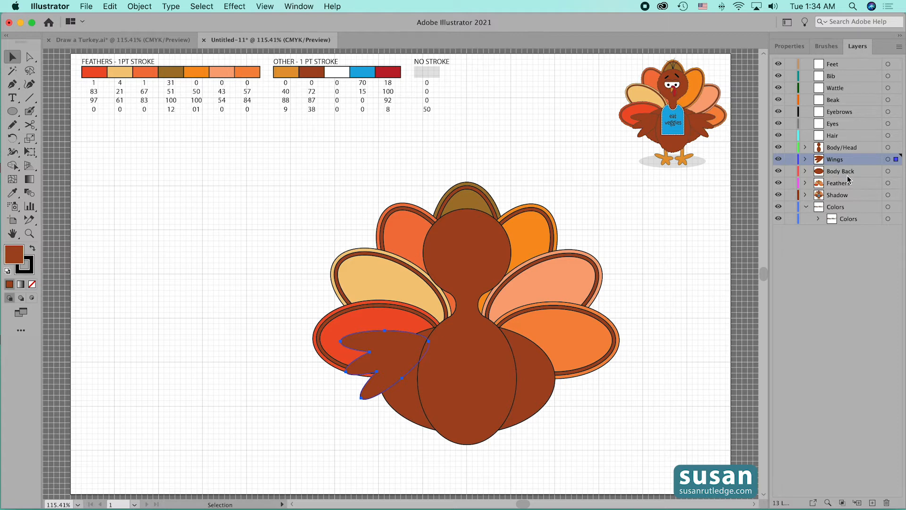
click(342, 436)
- Nudge the wing down slightly, by about 0.1 in
click(409, 345)
key(Down)
key(Down)
key(Down)
key(Down)
key(Down)
key(Down)
key(Down)
key(Down)
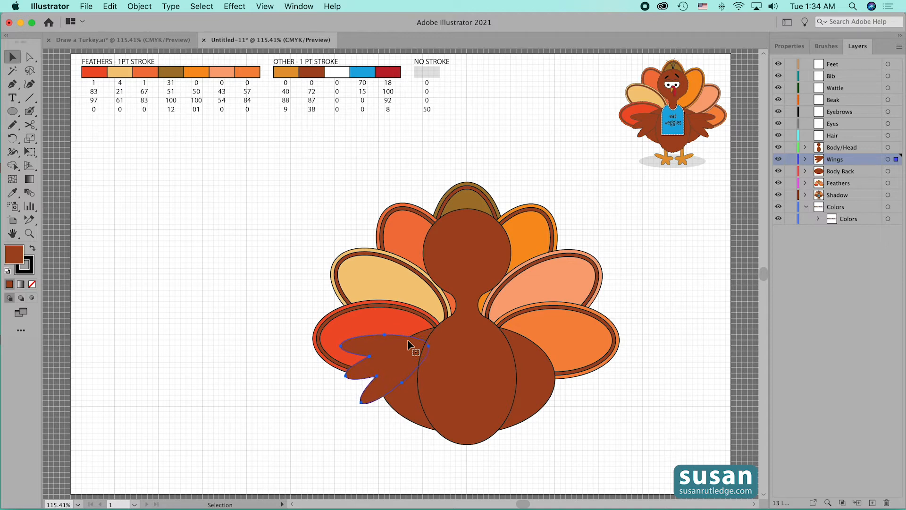
click(195, 381)
- Create a mirrored copy of the wing by reflecting it across the vertical axis
click(396, 359)
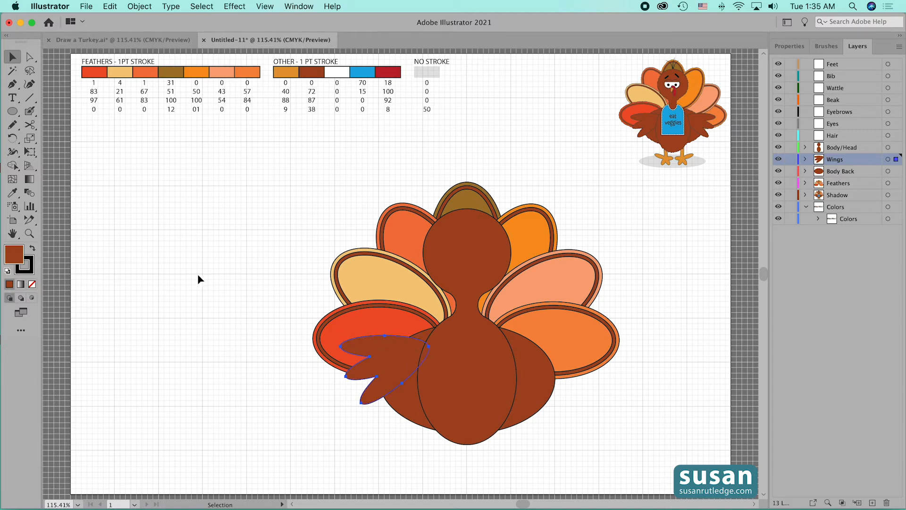
click(13, 139)
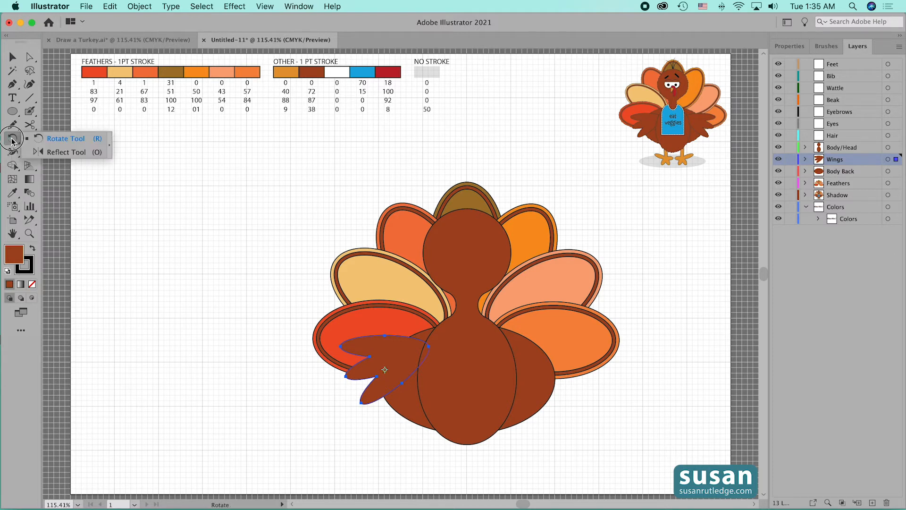
click(76, 153)
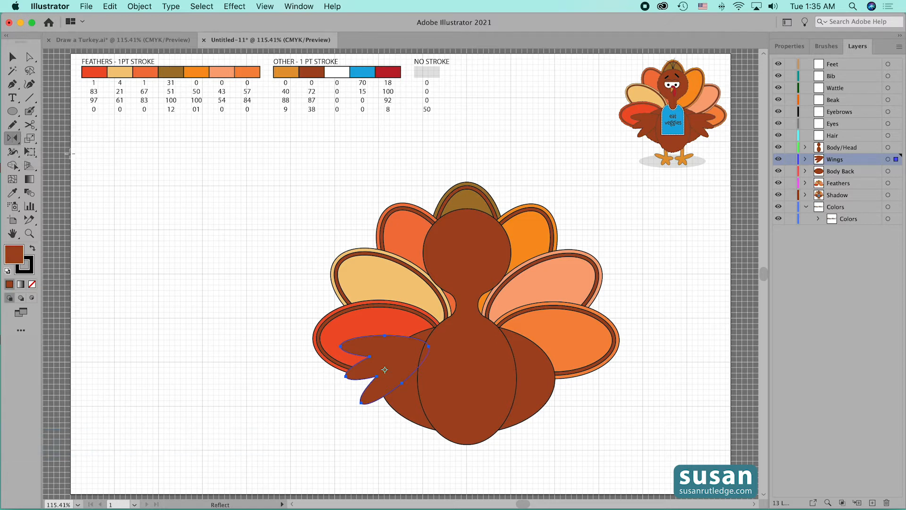
double_click(14, 140)
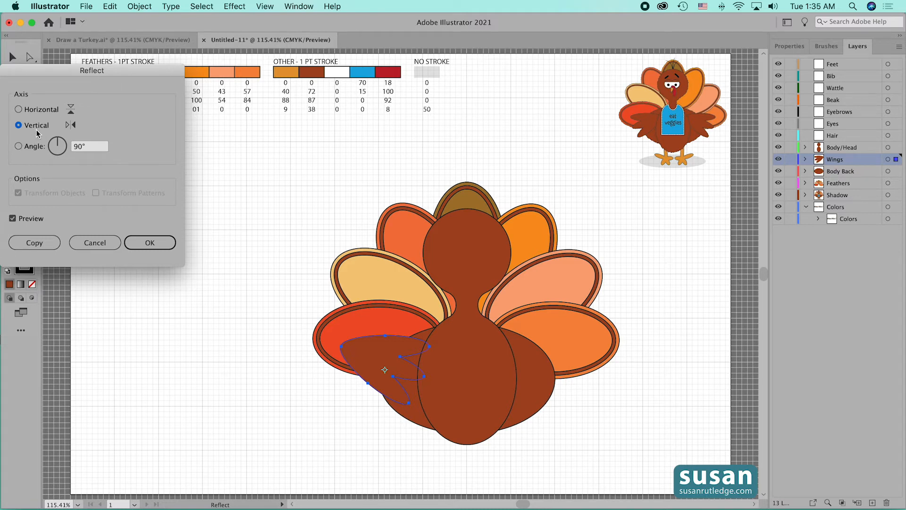
click(35, 243)
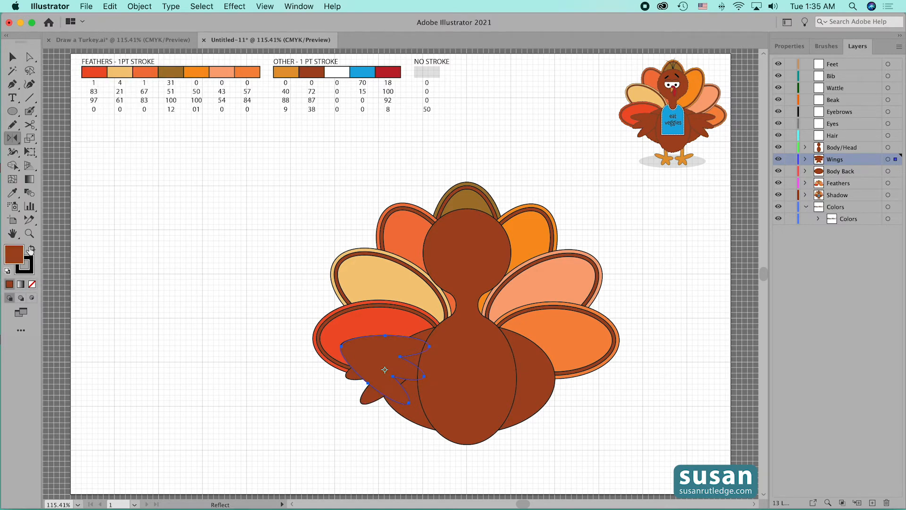
- Move the mirrored wing to the opposite side of the front body and nudge it outward by about 0.1 in
key(v)
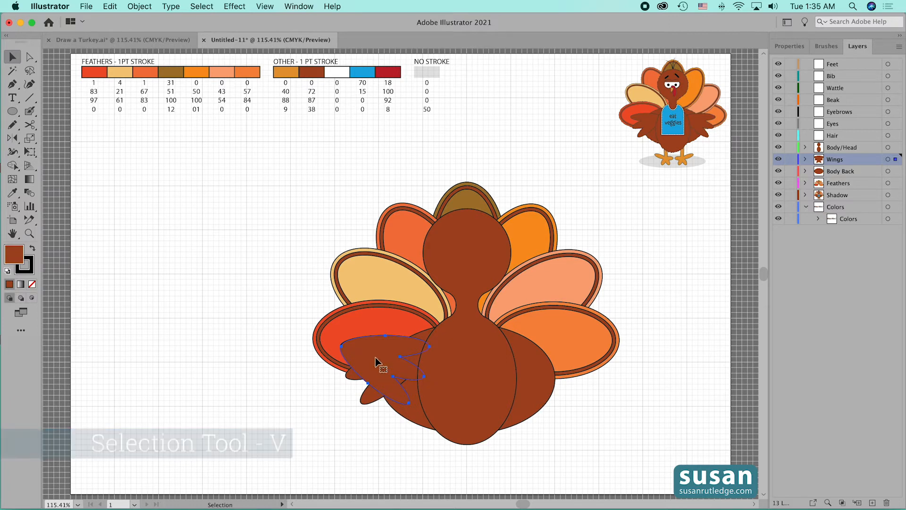
drag(378, 363, 534, 368)
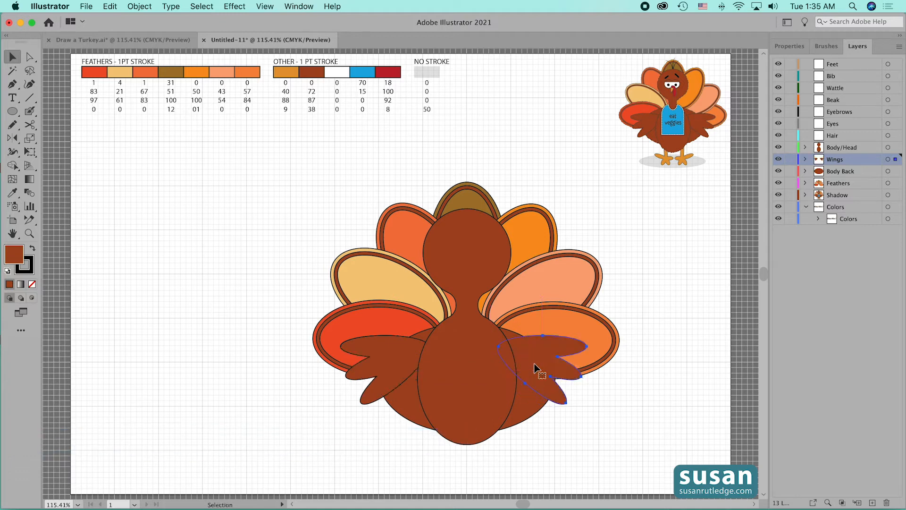
key(Right)
key(Right)
key(Right)
key(Right)
key(Right)
key(Right)
key(Right)
key(Right)
key(Right)
key(Right)
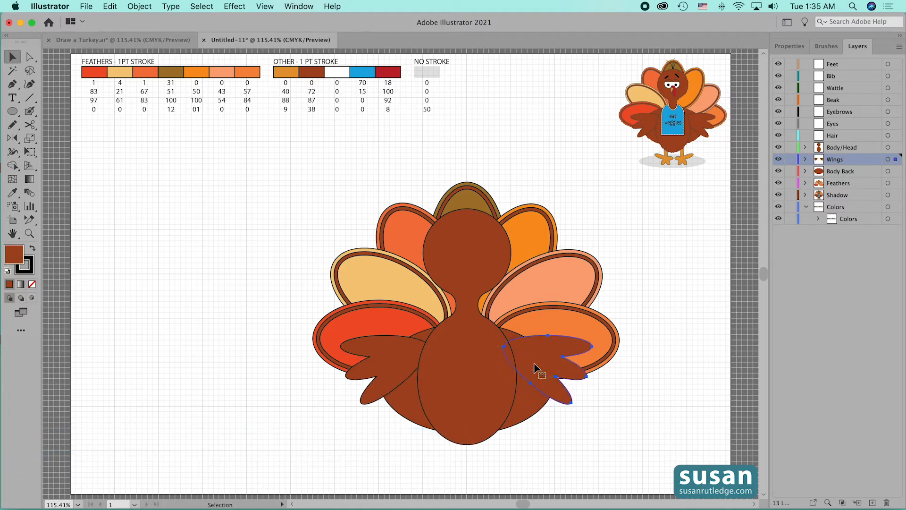
key(Right)
key(Right)
key(Left)
key(Left)
click(506, 462)
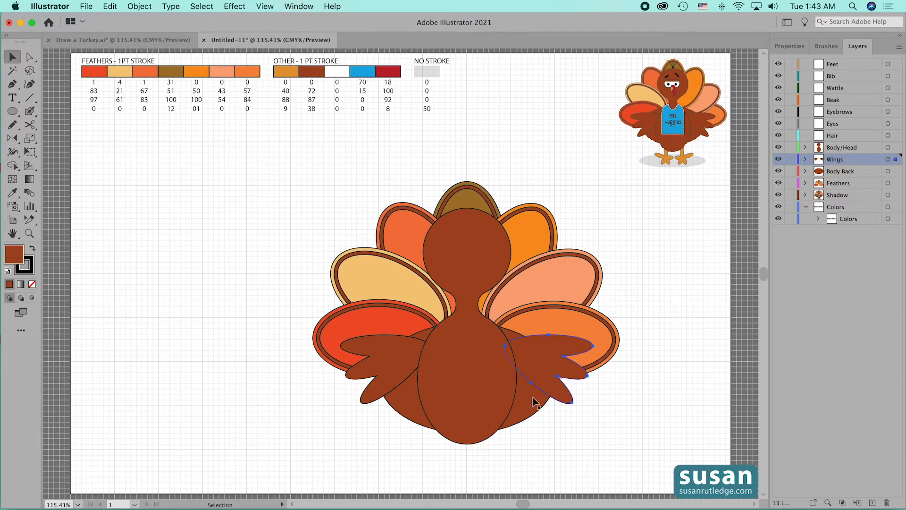
- Roughen both wings, the back body and the head/body shape with 0.5% relative size, 18/in detail and smooth points
click(387, 358)
shift+click(413, 412)
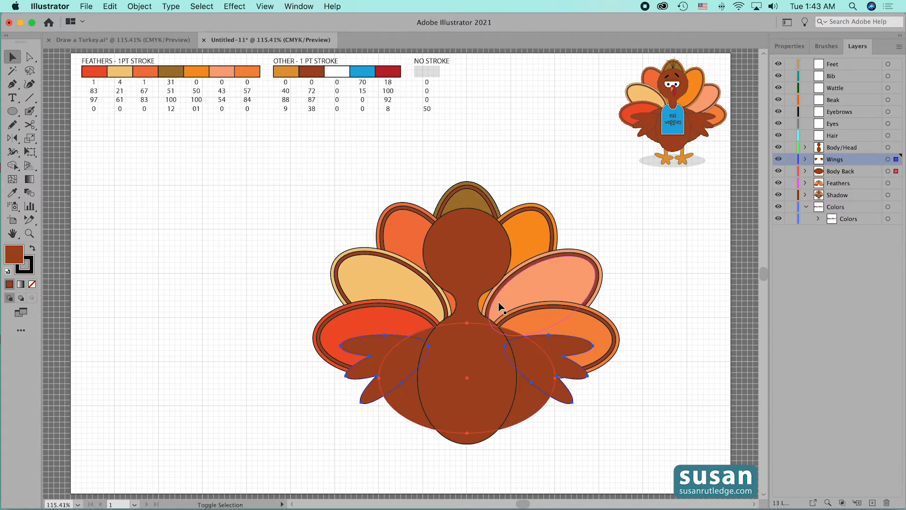
shift+click(465, 260)
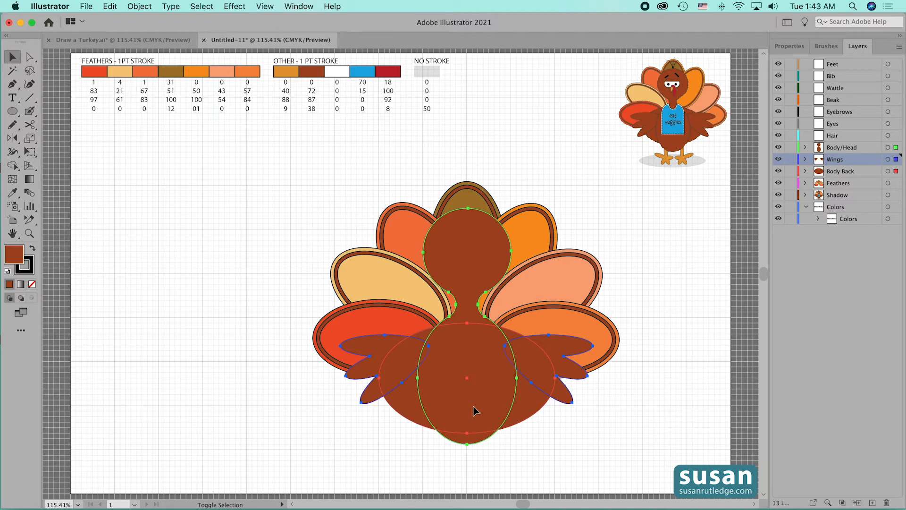
click(234, 6)
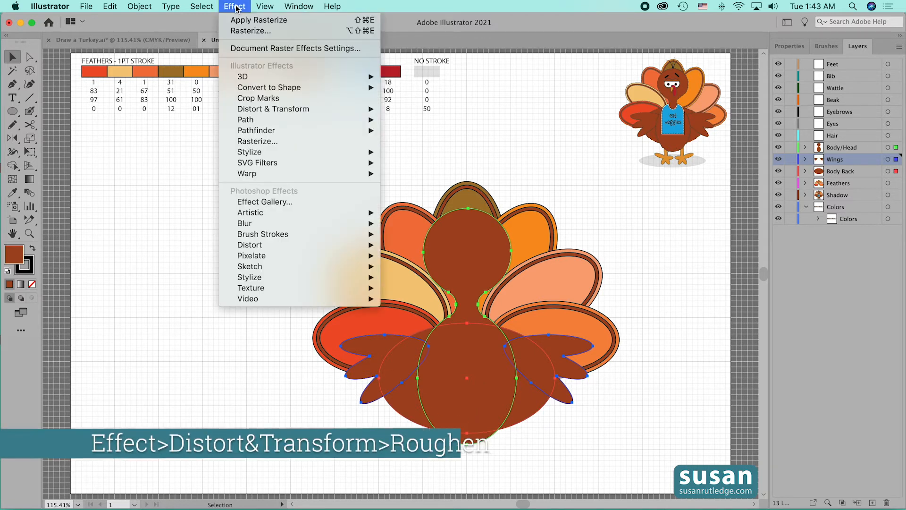
mouse_move(285, 110)
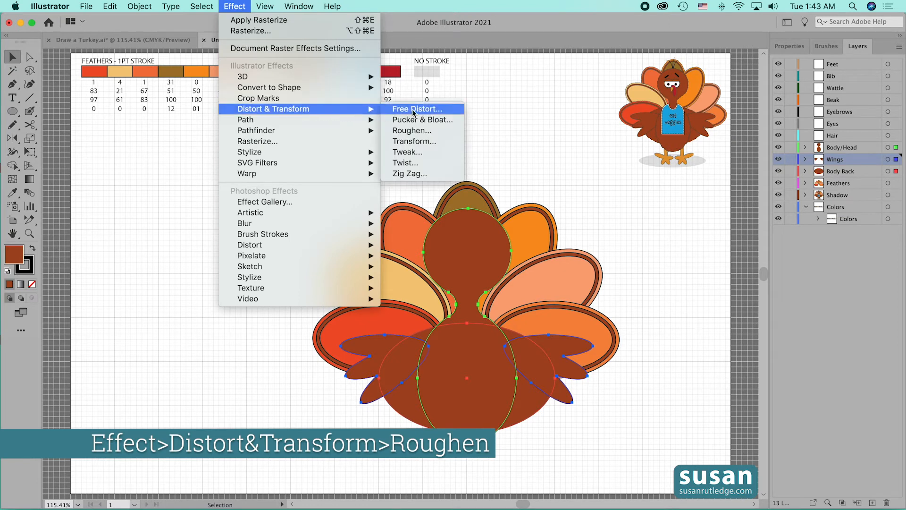
click(404, 129)
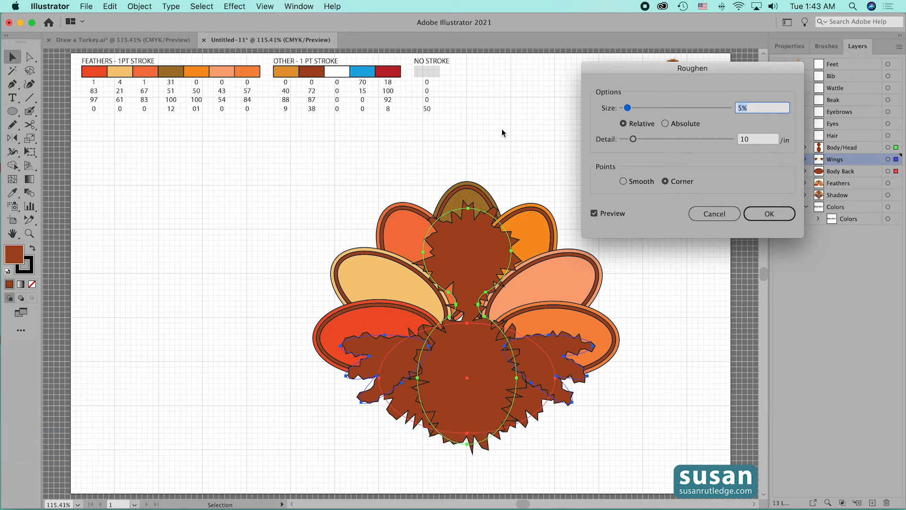
click(748, 108)
drag(748, 108, 734, 111)
text(.5)
drag(759, 143, 739, 137)
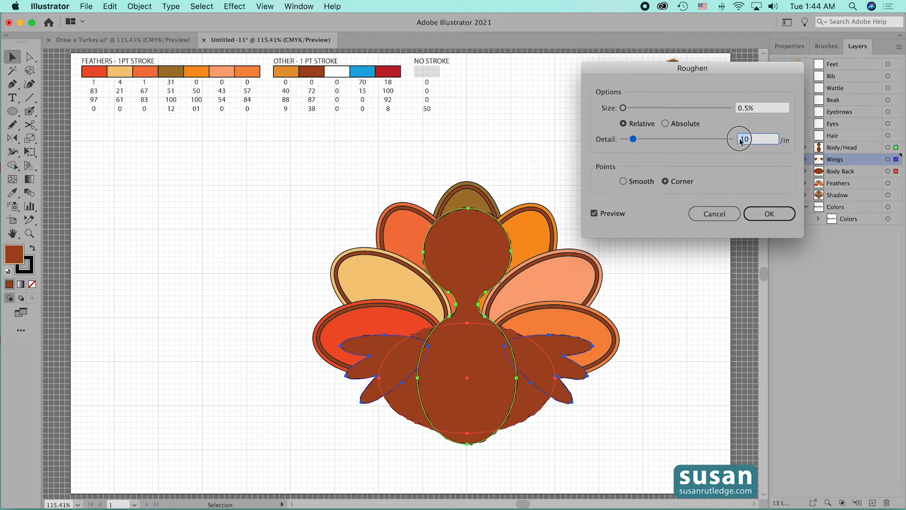
text(18)
click(624, 182)
click(768, 214)
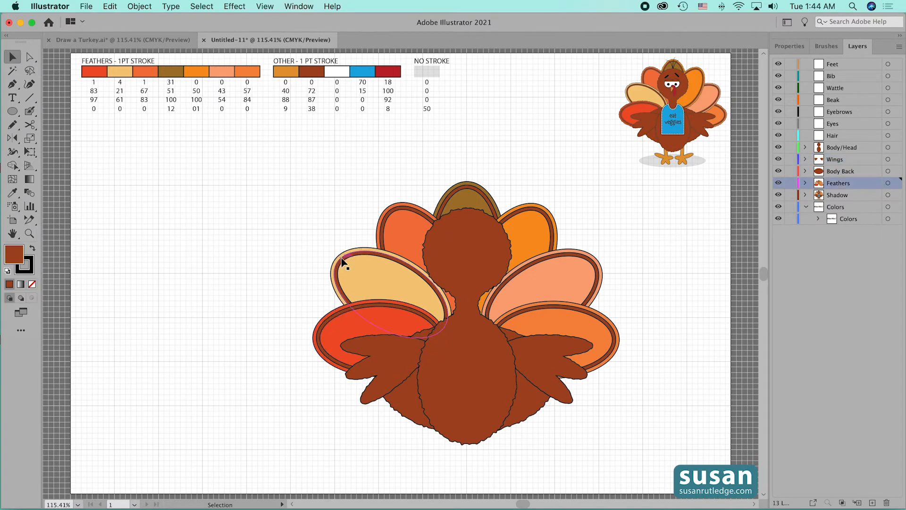
- Ungroup the feathers and apply the same Roughen effect to the seven outer feather ellipses
click(370, 275)
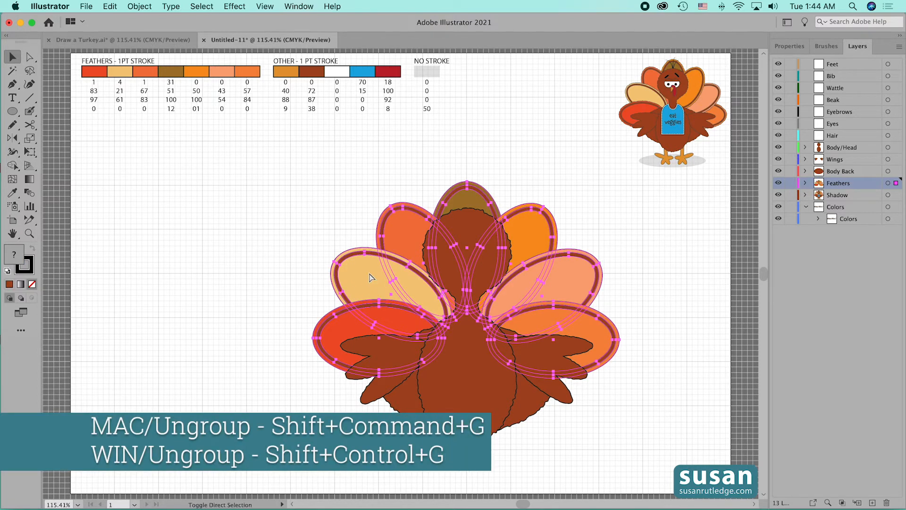
click(324, 220)
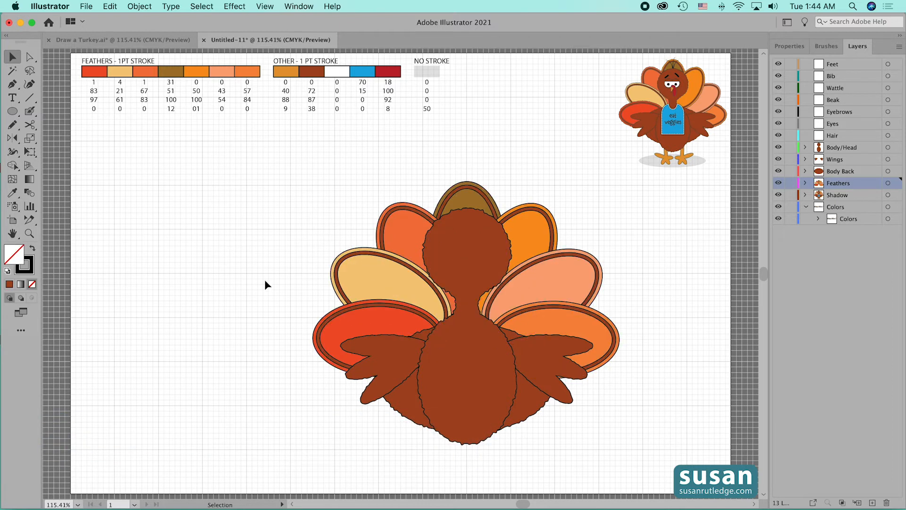
click(327, 310)
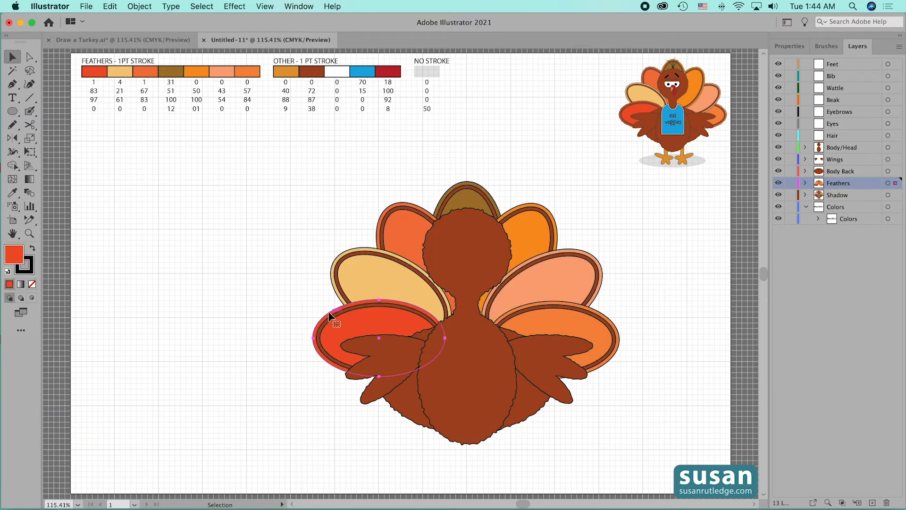
shift+click(360, 254)
shift+click(396, 208)
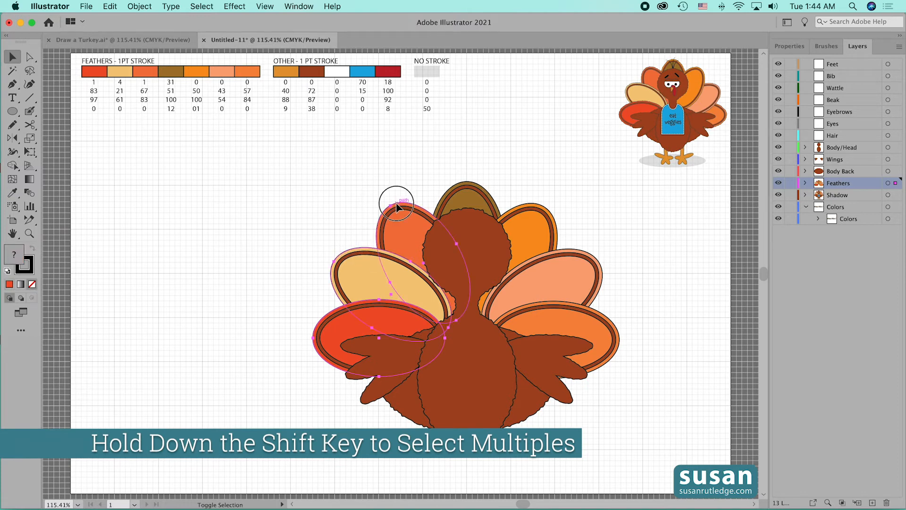
shift+click(475, 187)
shift+click(545, 208)
shift+click(597, 259)
shift+click(614, 331)
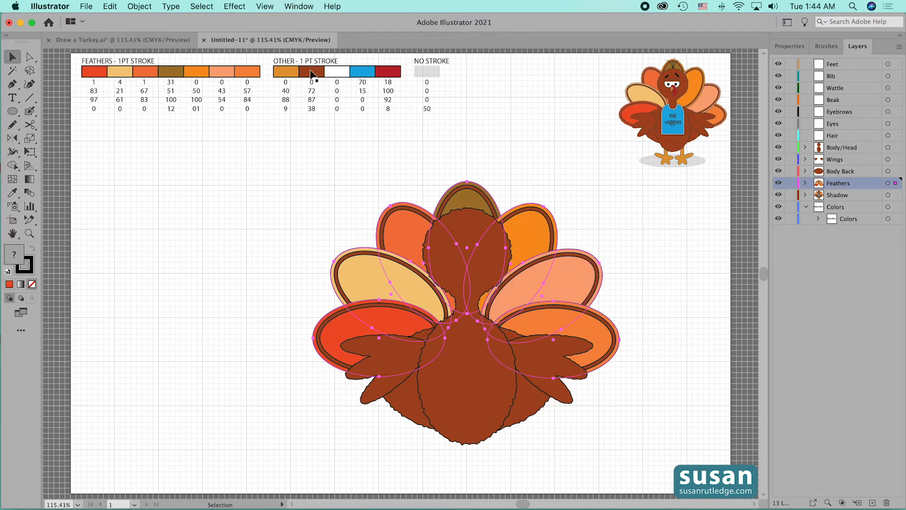
click(241, 7)
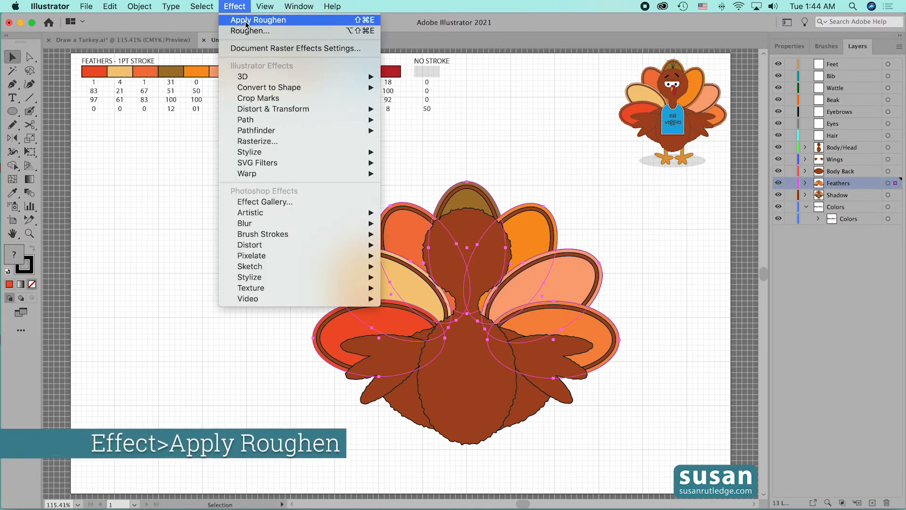
click(257, 20)
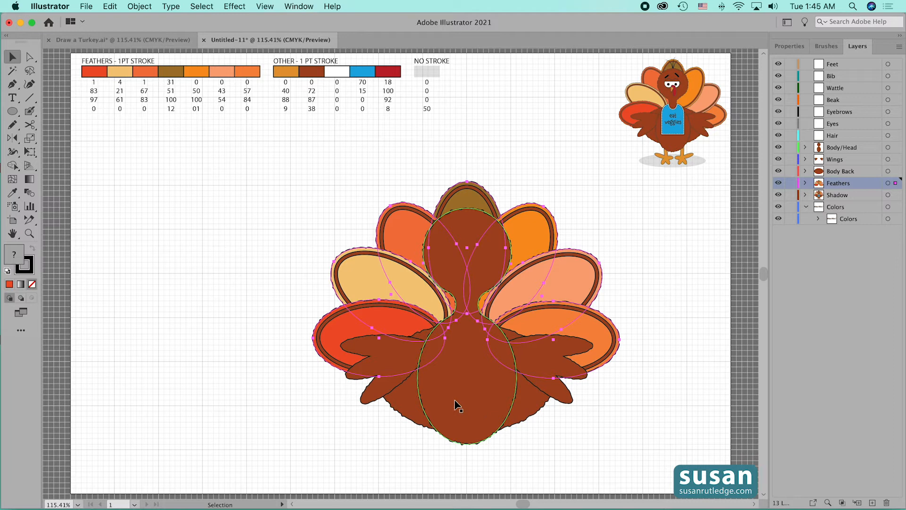
click(568, 418)
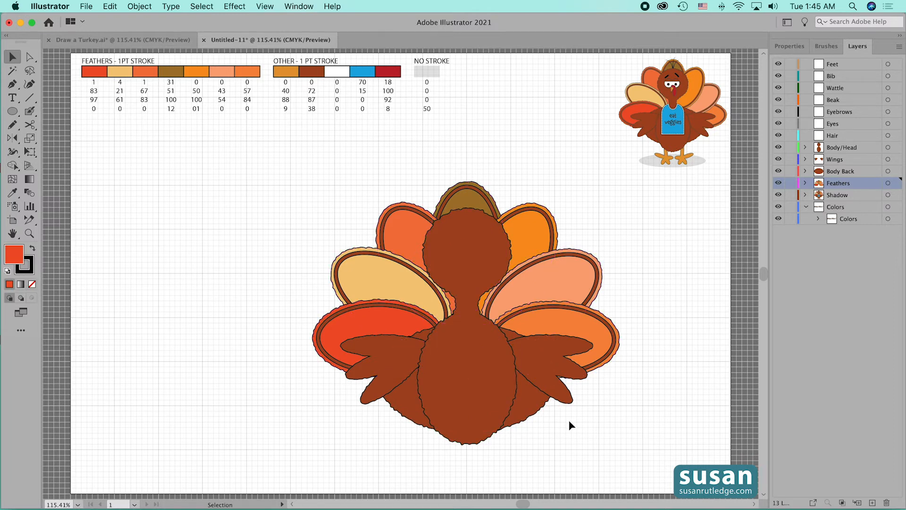
- On the Hair layer, draw a curved pencil strand about 0.21 by 0.63 in beside the turkey and set its fill to none
click(858, 137)
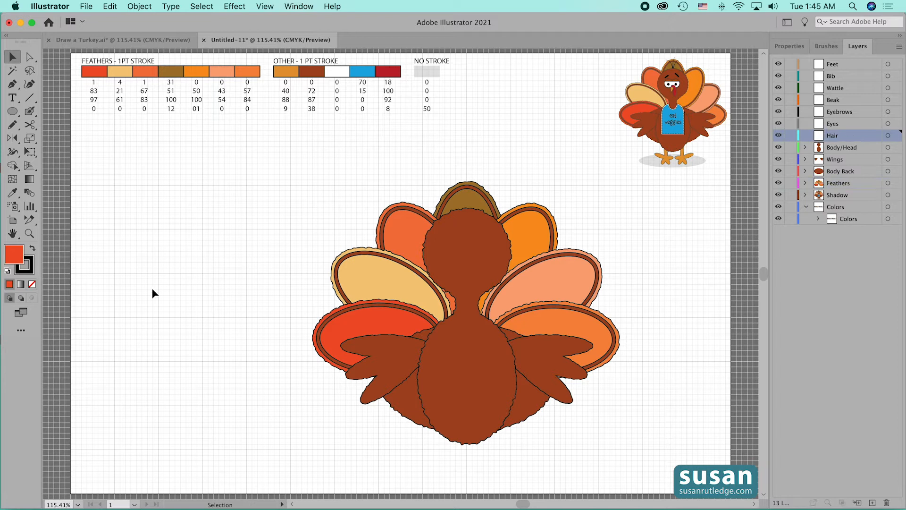
key(n)
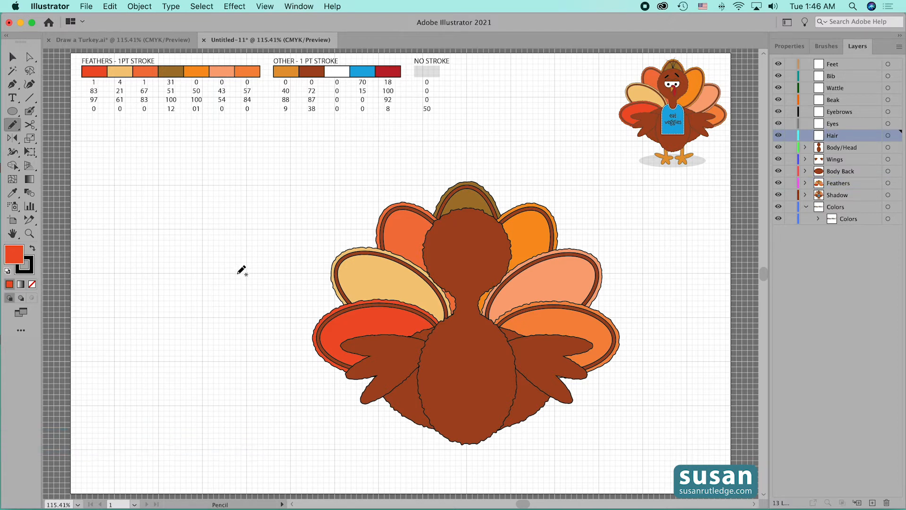
mouse_move(237, 272)
mouse_down()
mouse_move(245, 244)
mouse_move(237, 272)
mouse_up()
key(v)
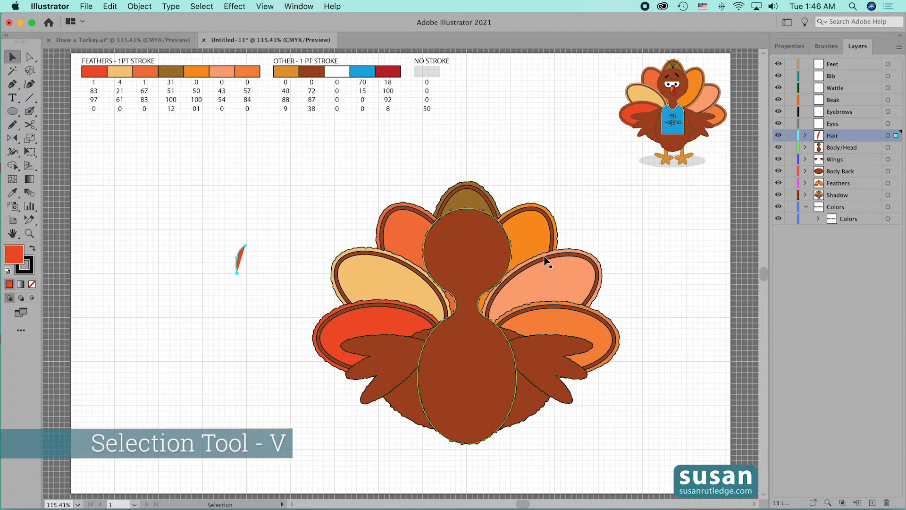
click(790, 47)
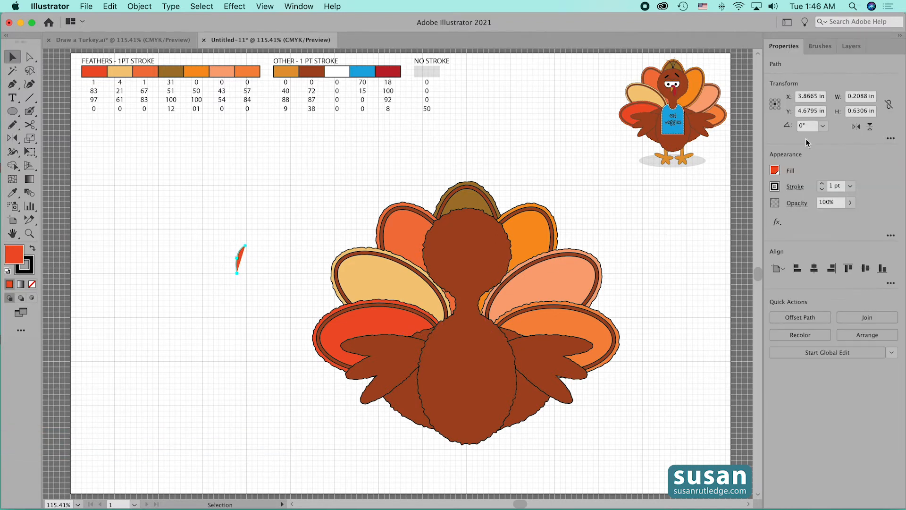
click(774, 170)
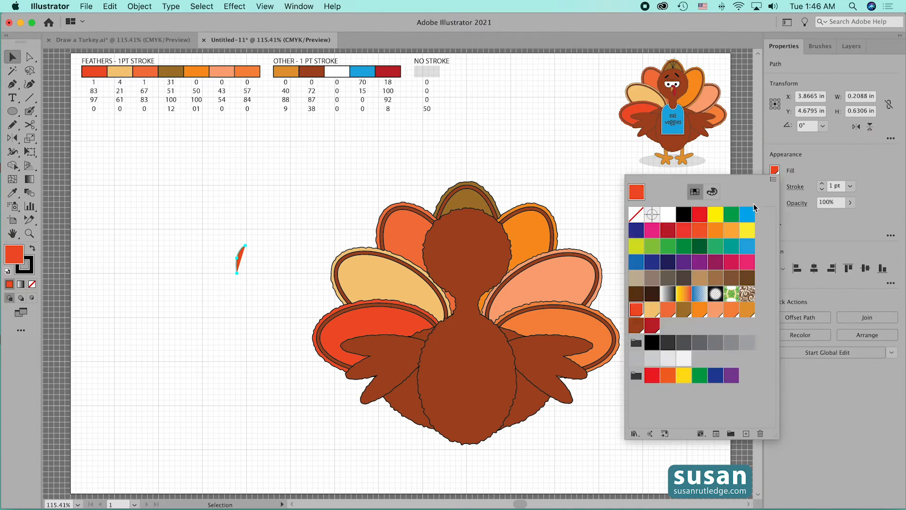
click(635, 214)
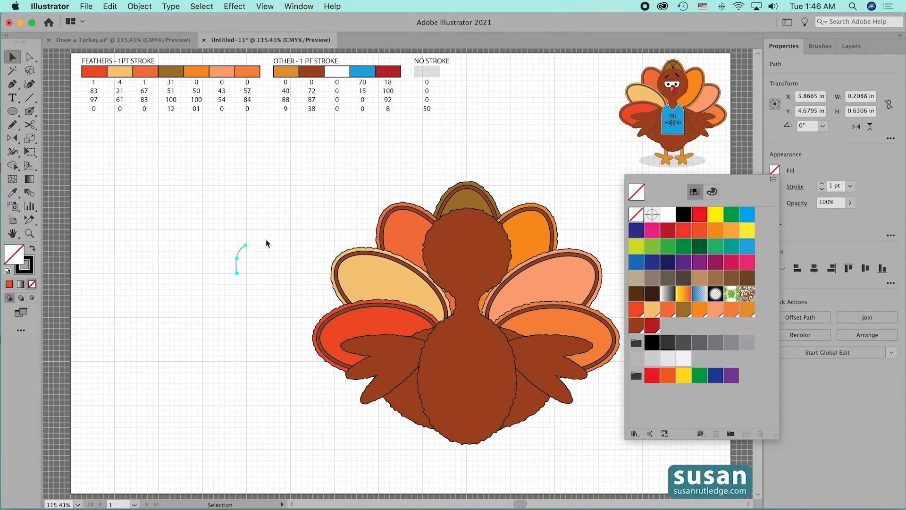
click(255, 253)
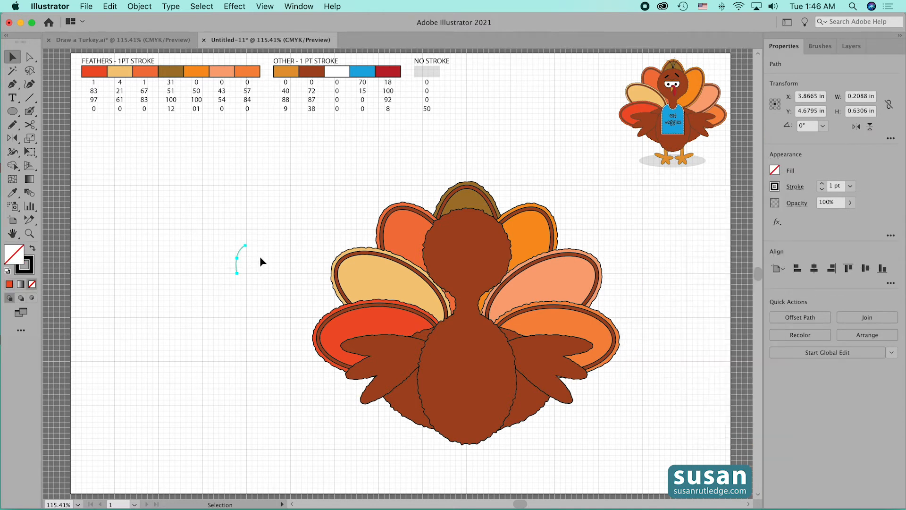
- Draw two more curved hair strands with the Pencil tool beside the first, the outermost one bending the opposite way
key(n)
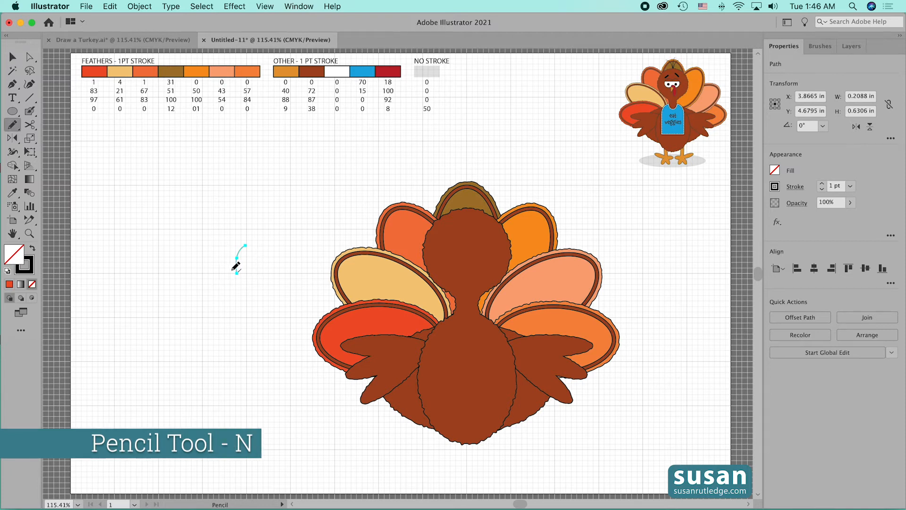
drag(228, 272, 237, 238)
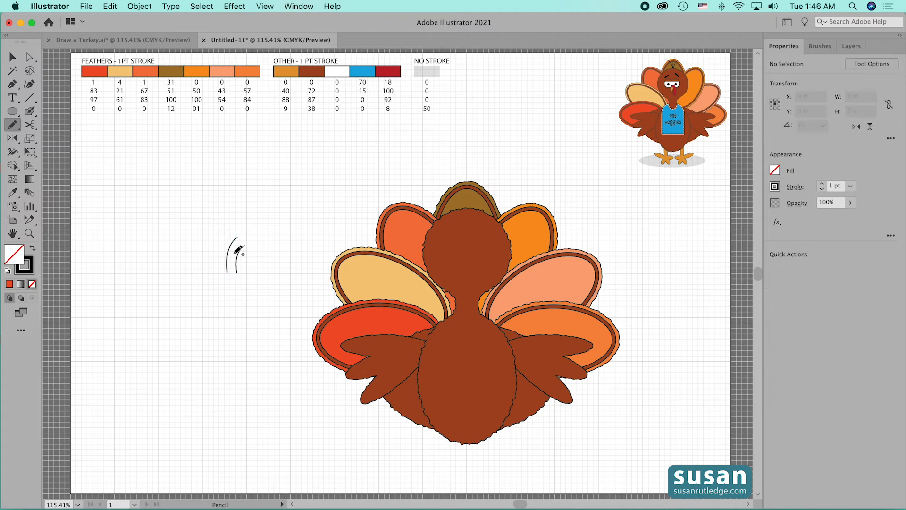
drag(223, 273, 209, 243)
- Give the three hair strands the triangular width profile that tapers to a point and a 3 pt stroke weight
key(v)
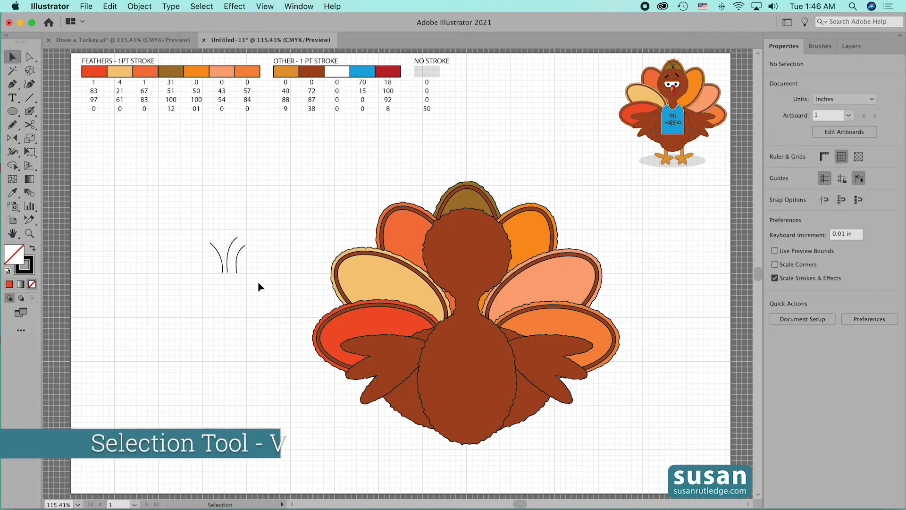
drag(248, 253, 265, 290)
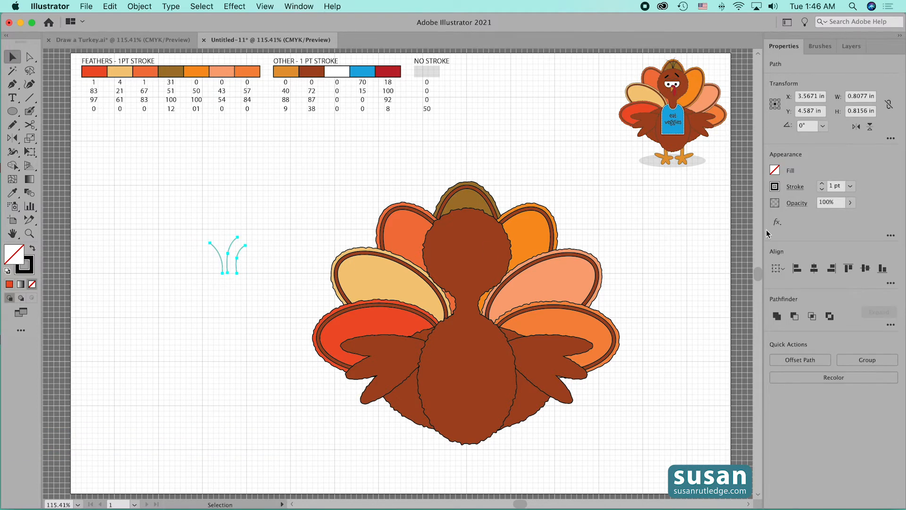
click(795, 187)
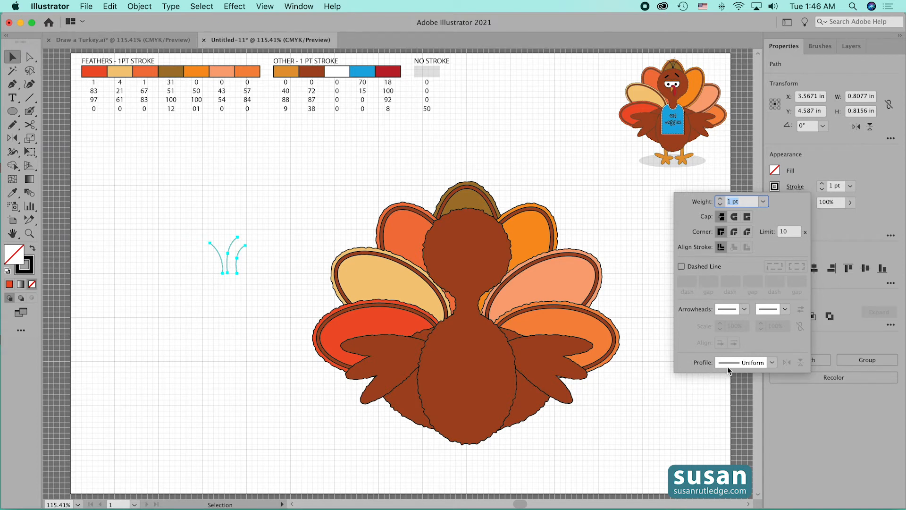
click(773, 362)
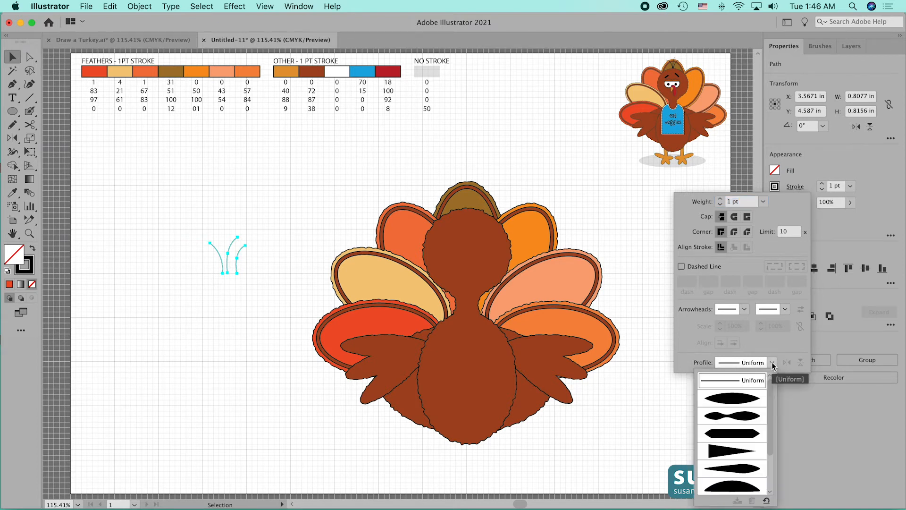
click(719, 455)
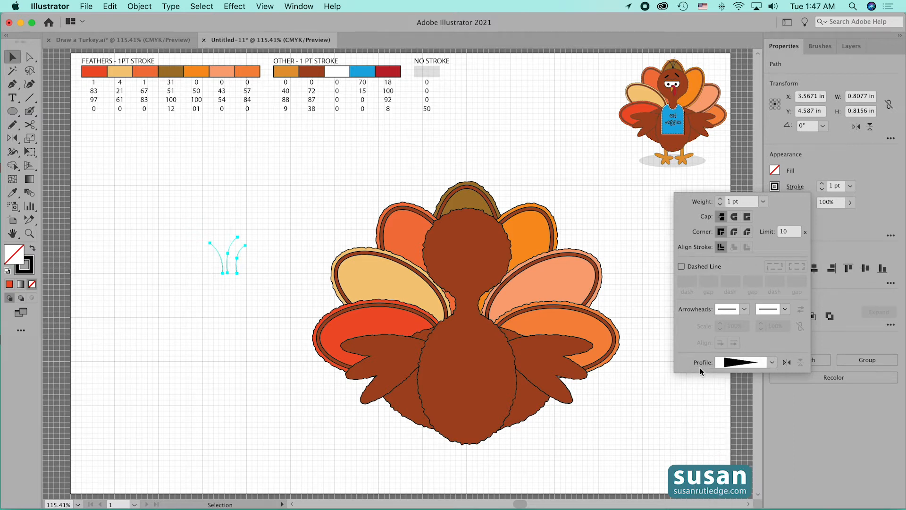
click(720, 199)
click(720, 199)
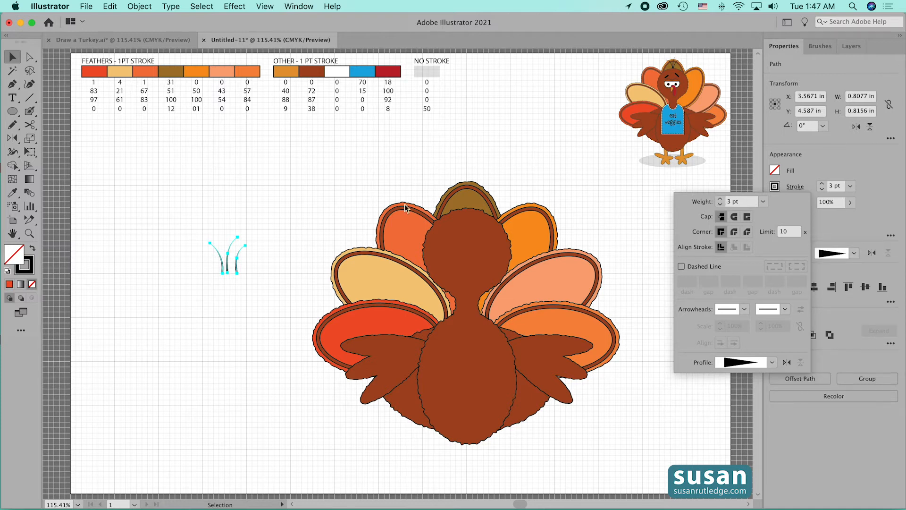
click(289, 209)
click(215, 298)
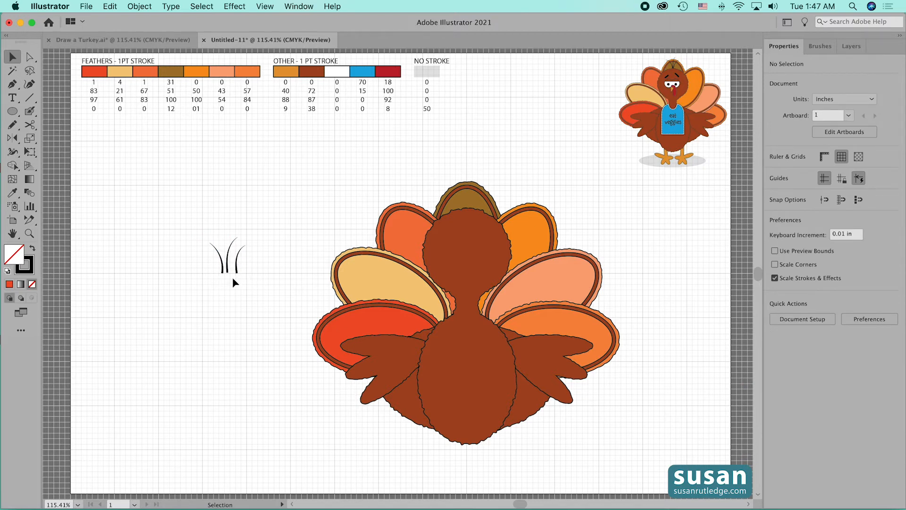
- Align the three hair strands along their bottom ends
drag(257, 273, 259, 284)
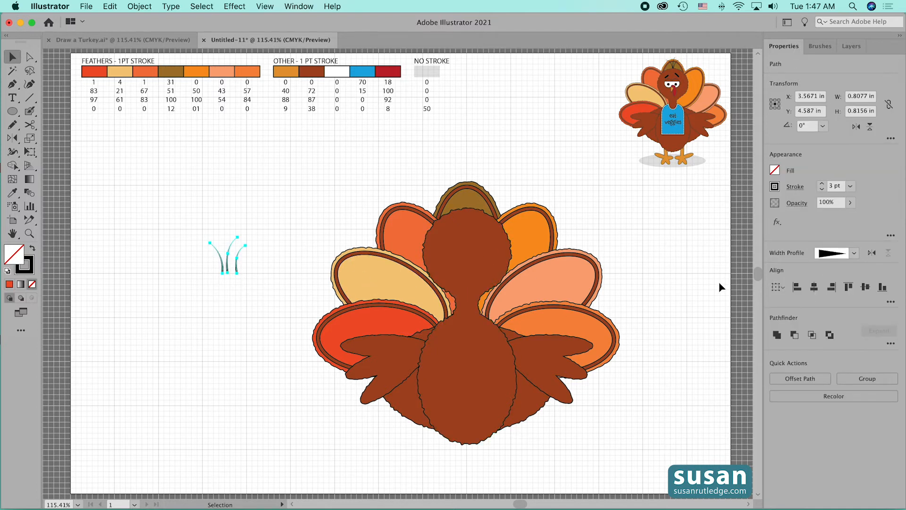
click(881, 289)
click(232, 294)
- Nudge the two outer hair strands in against the middle one so their bases meet, and group the three strands
click(221, 269)
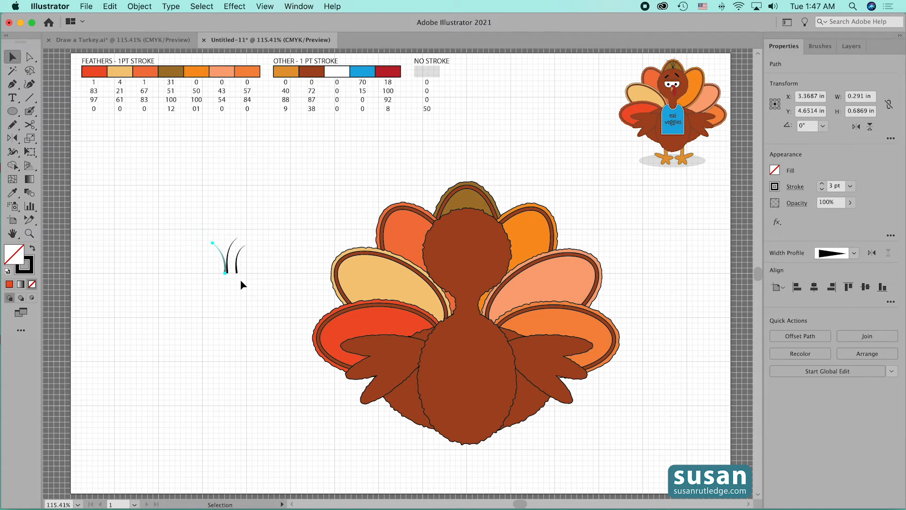
click(245, 277)
click(237, 269)
key(Left)
key(Left)
key(Left)
key(Left)
key(Left)
key(Left)
key(Left)
key(Left)
key(Left)
key(Left)
key(Left)
key(Left)
key(Left)
key(Left)
key(Left)
drag(201, 221, 248, 289)
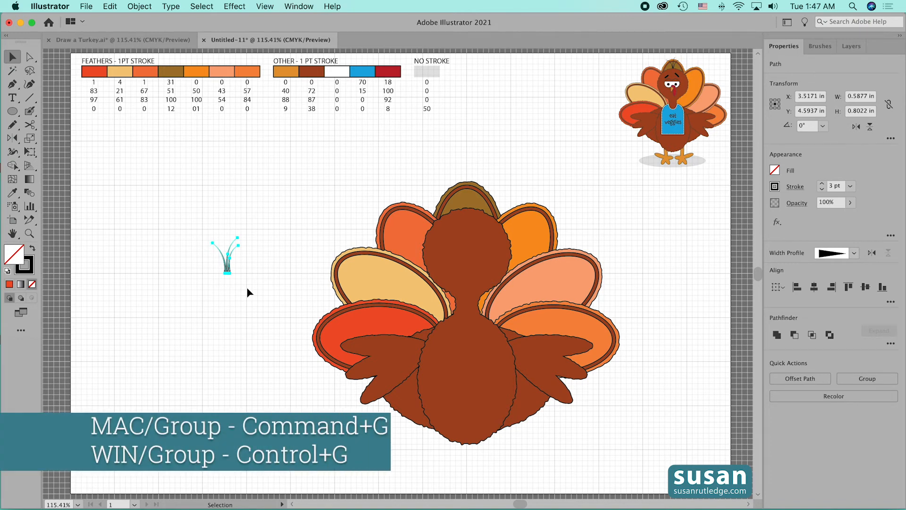
key(super+g)
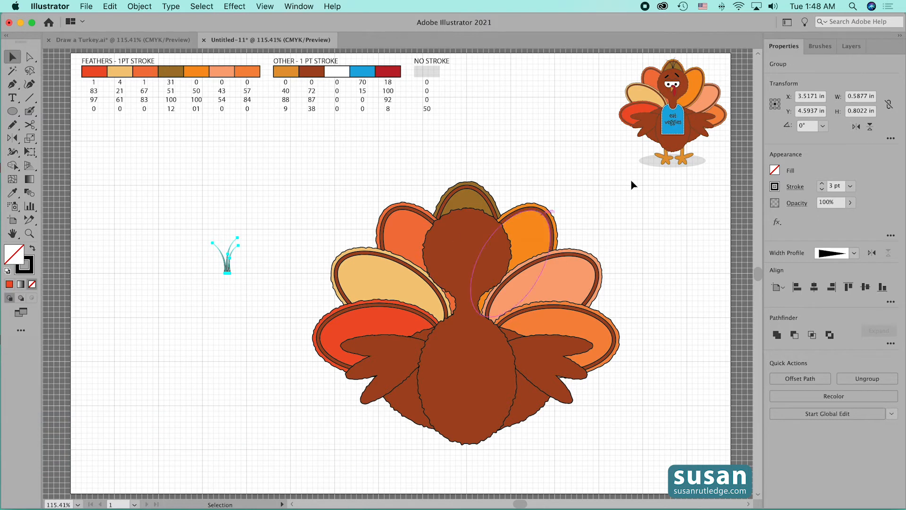
- Reorder the Hair layer to sit below Body/Head and place the hair group at the top centre of the turkey's head
click(852, 46)
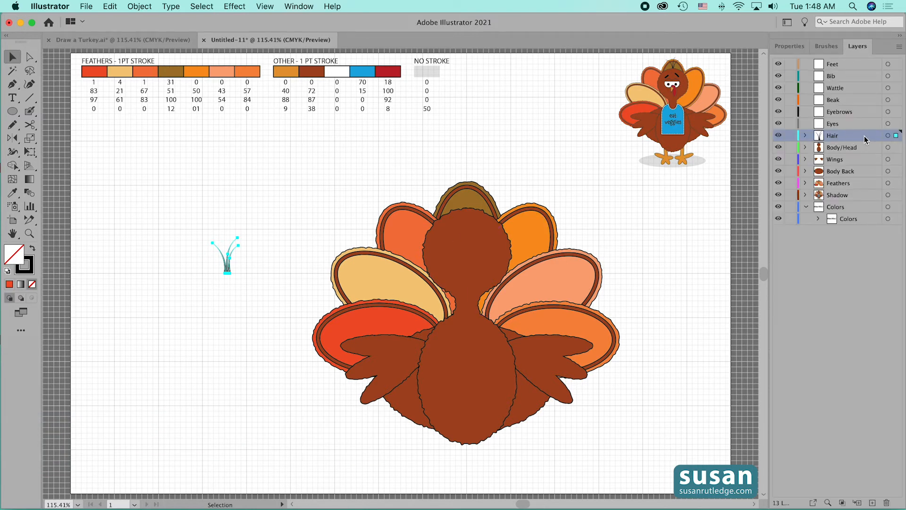
drag(866, 138, 863, 154)
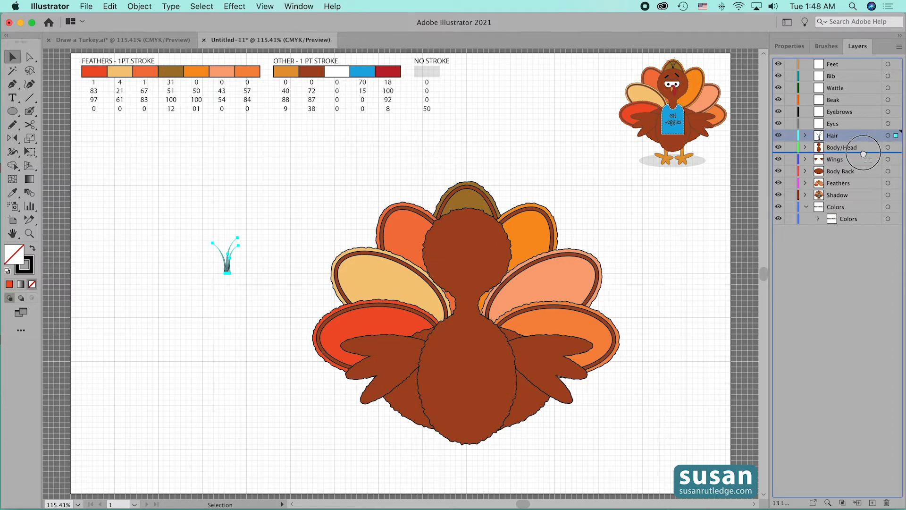
drag(863, 153, 863, 154)
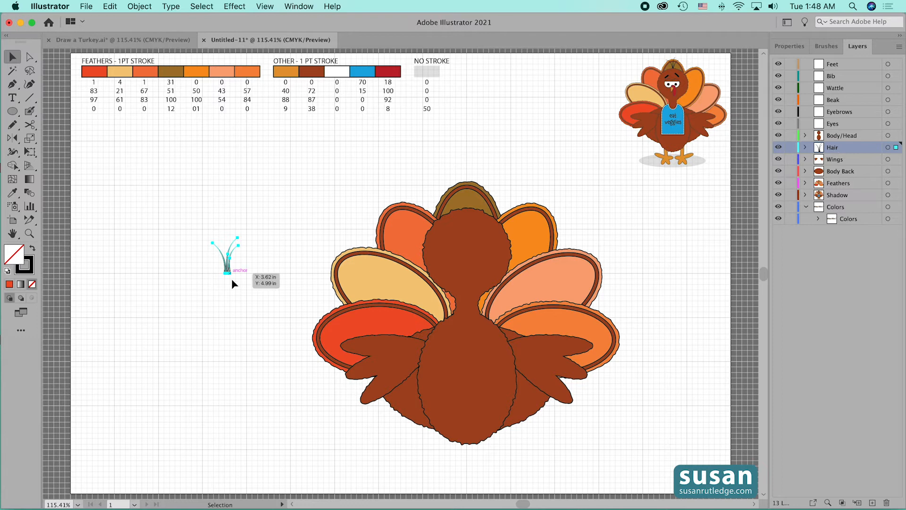
drag(227, 270, 470, 212)
click(547, 185)
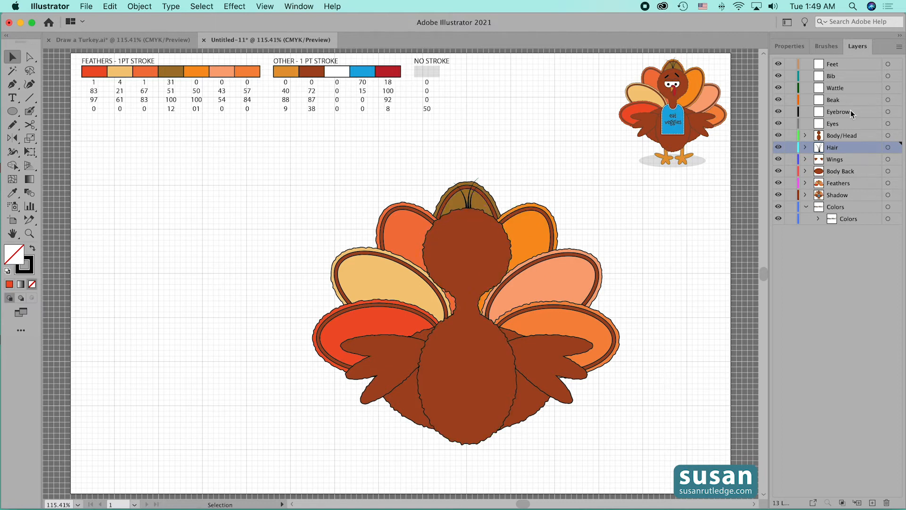
- On the Eyes layer, create a 0.5 by 0.5 in circle beside the turkey and give it the white swatch's appearance with the Eyedropper
click(860, 122)
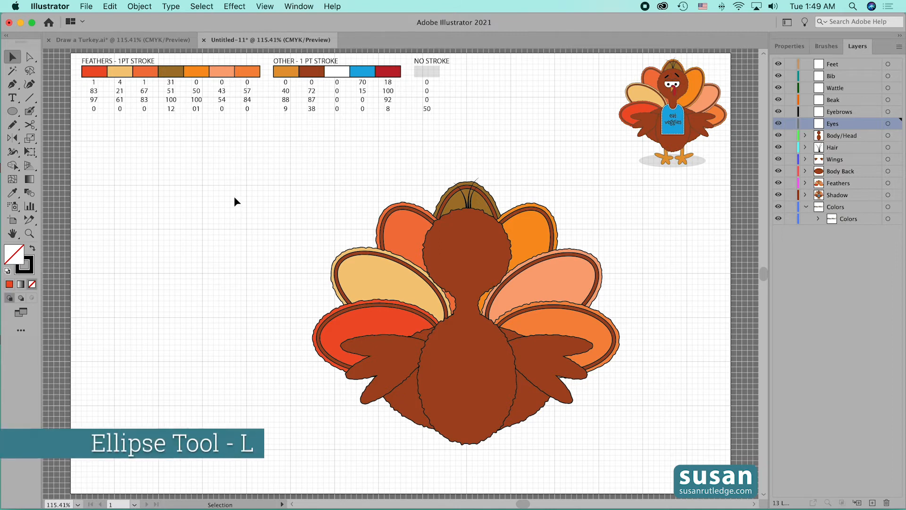
key(l)
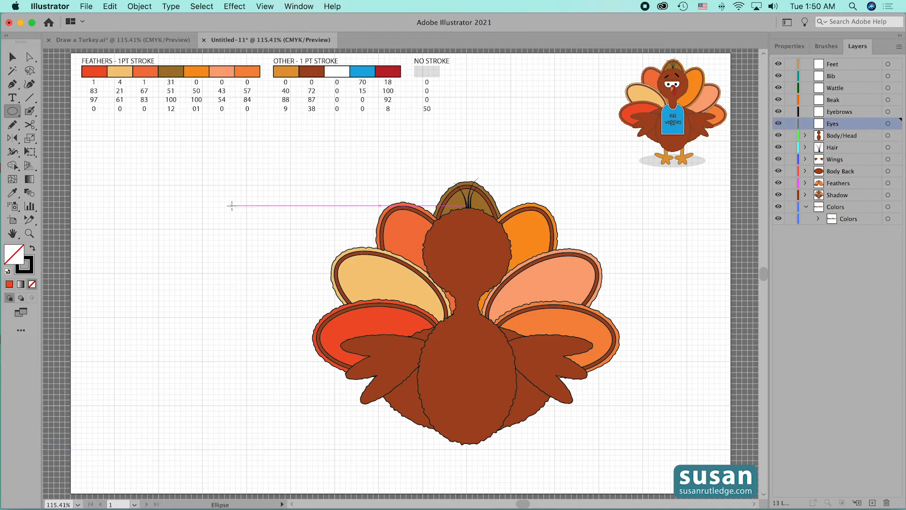
click(231, 206)
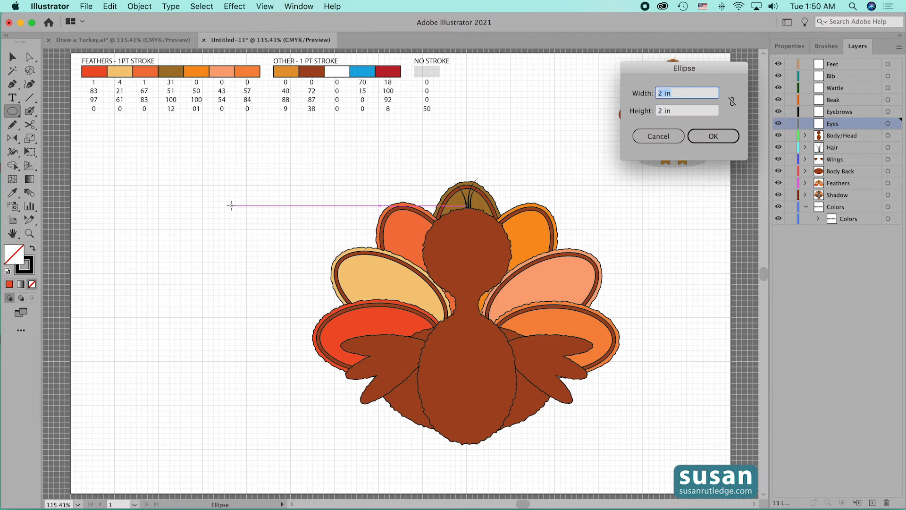
text(0.5)
key(Tab)
text(.5)
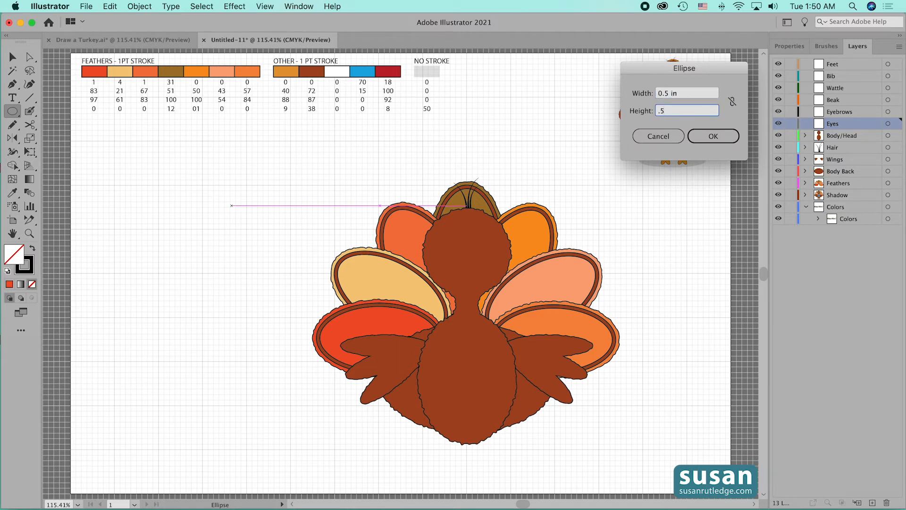
key(Return)
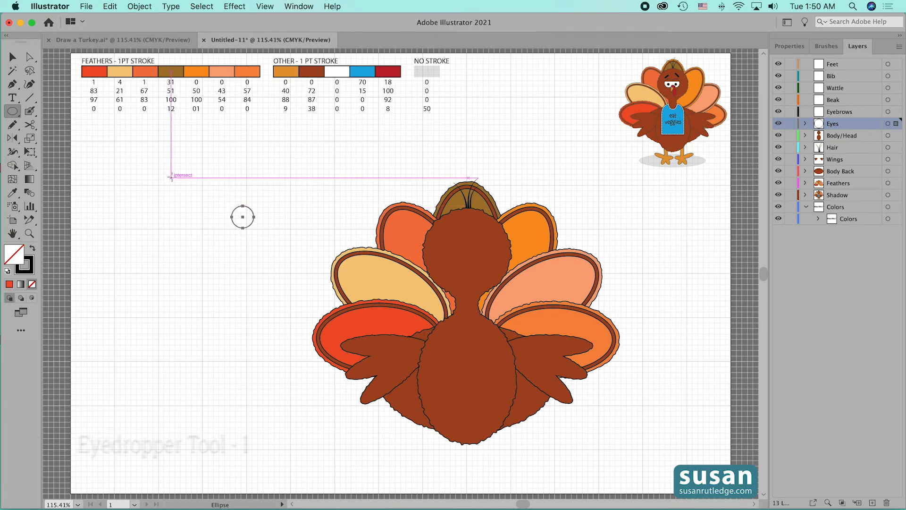
key(i)
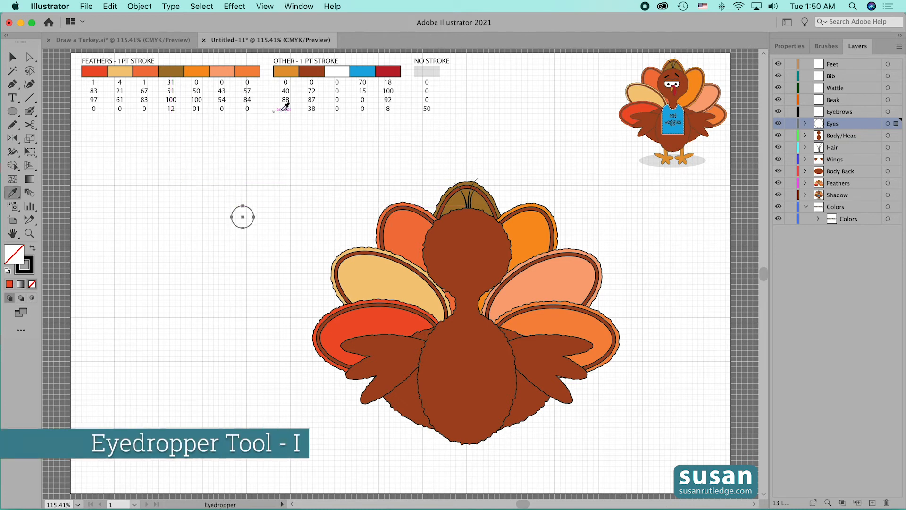
click(345, 69)
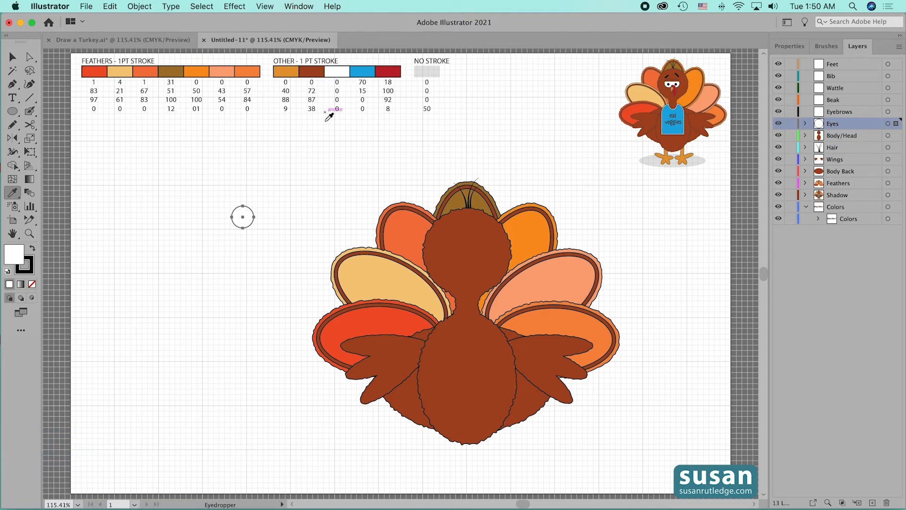
- Duplicate the white eye circle horizontally by about 0.39 in so the copy overlaps the original
key(v)
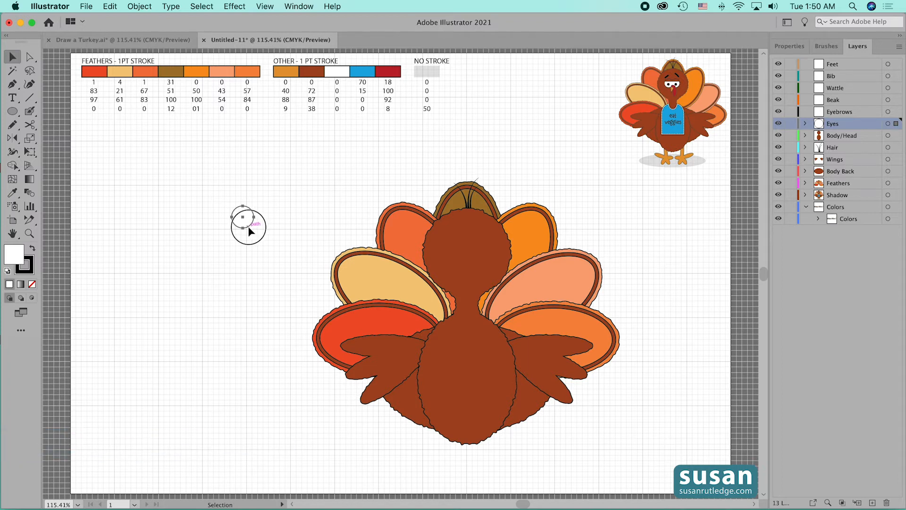
drag(249, 229, 269, 231)
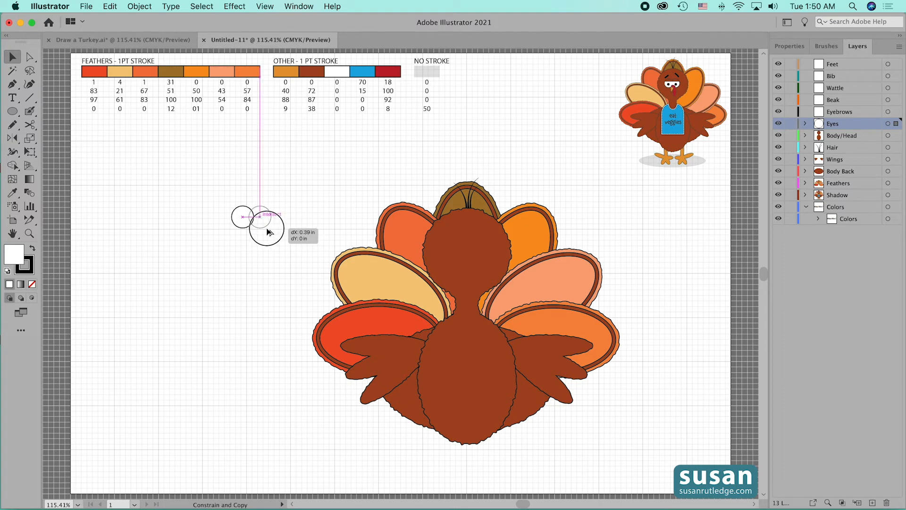
drag(267, 229, 266, 228)
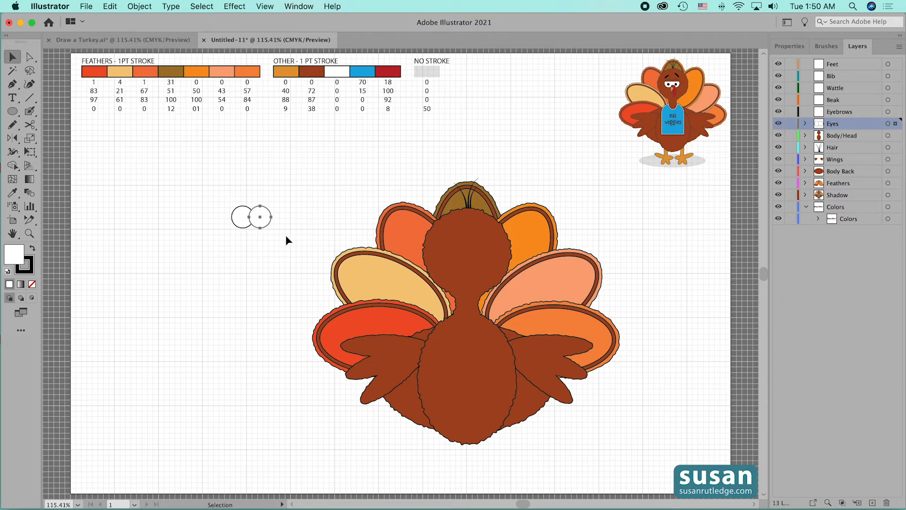
- Unite the two overlapping eye circles into a single shape
drag(242, 204, 271, 239)
click(799, 47)
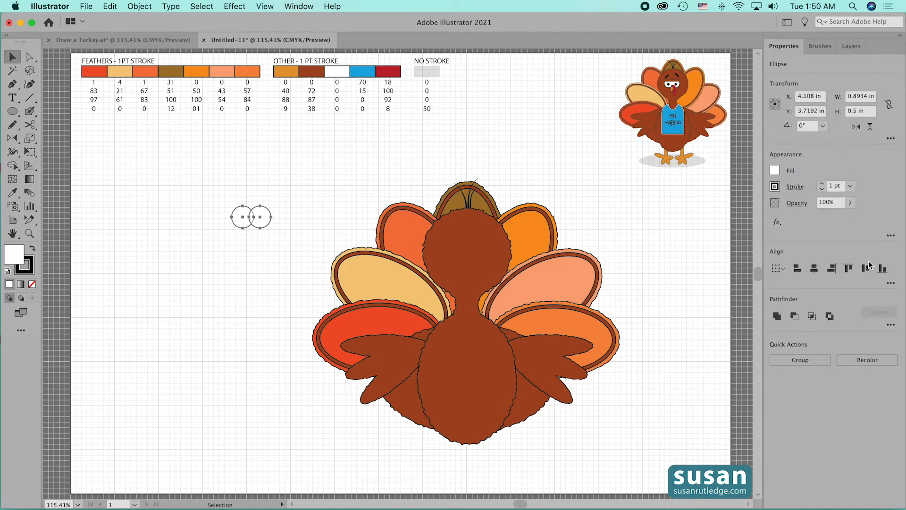
click(776, 316)
click(286, 172)
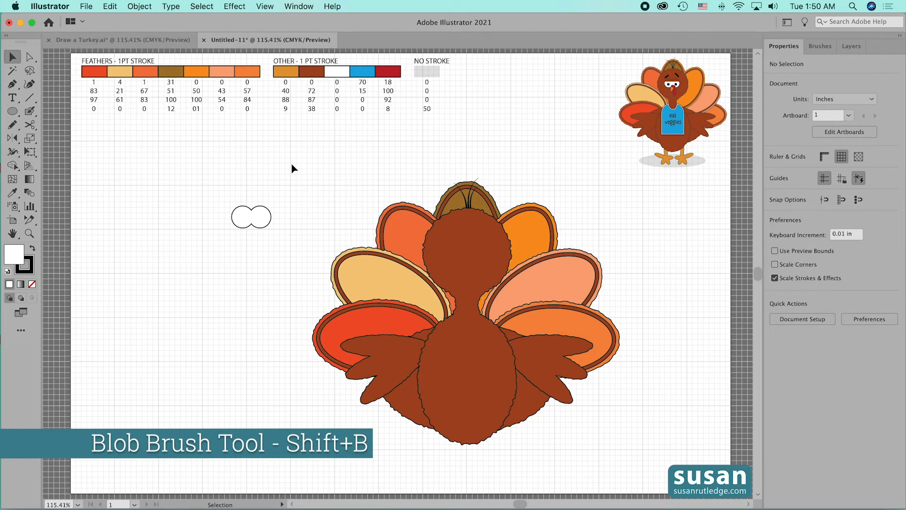
- Set the fill to none and paint a round black pupil in the centre of each eye with the Blob Brush
key(shift+b)
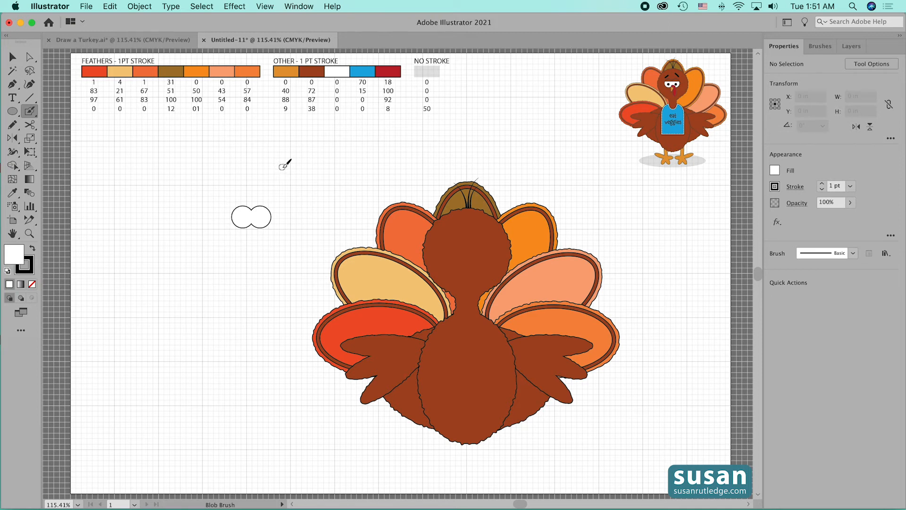
key(slash)
click(261, 217)
click(243, 217)
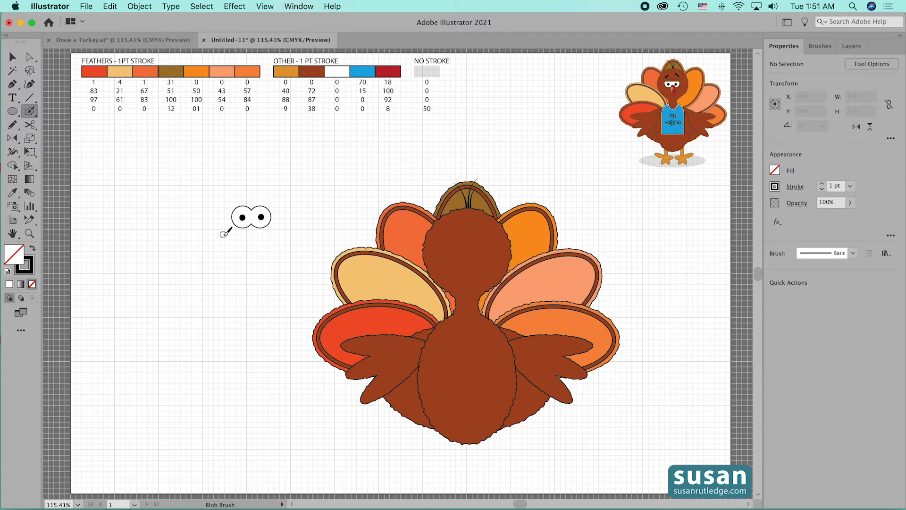
- Align the vertical centres of the two pupils and the white eye shape
key(v)
drag(231, 197, 280, 242)
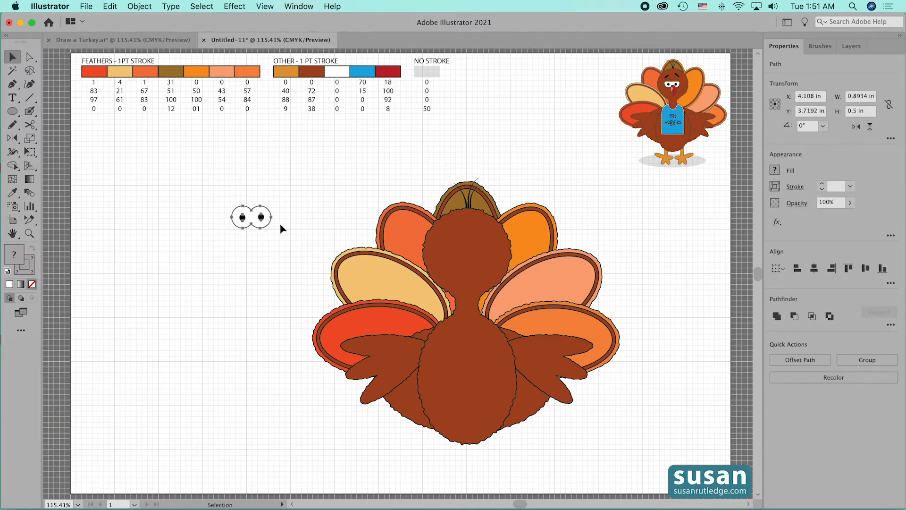
click(866, 269)
click(360, 187)
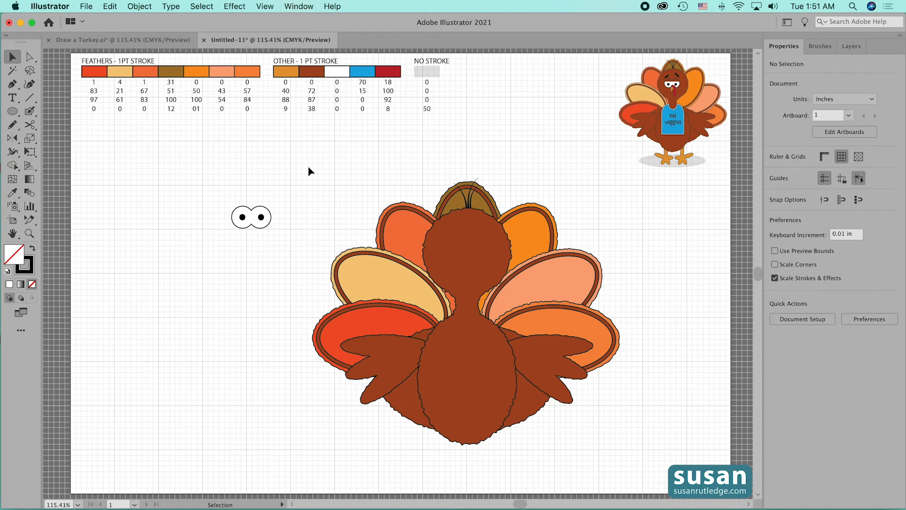
- Draw a rectangle about 1.74 by 0.65 in covering the tops of the eyes and color it with the brown swatch
key(m)
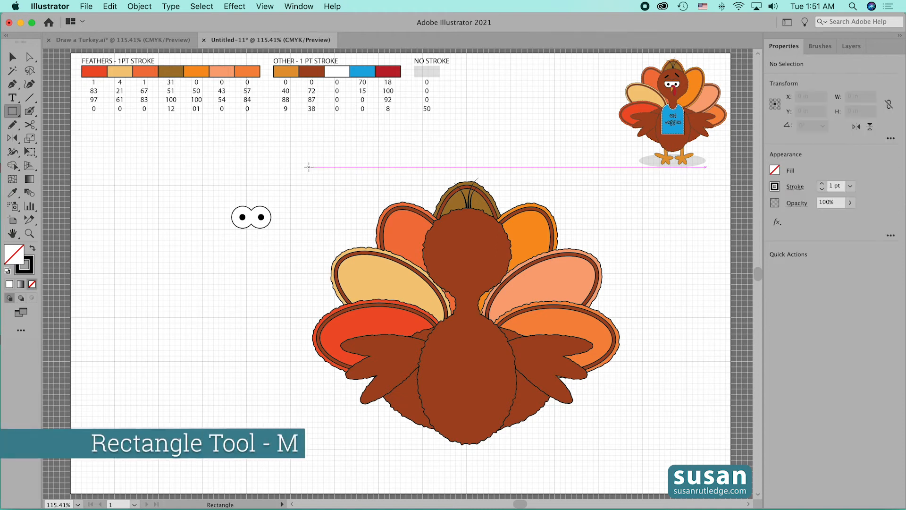
drag(215, 182, 292, 209)
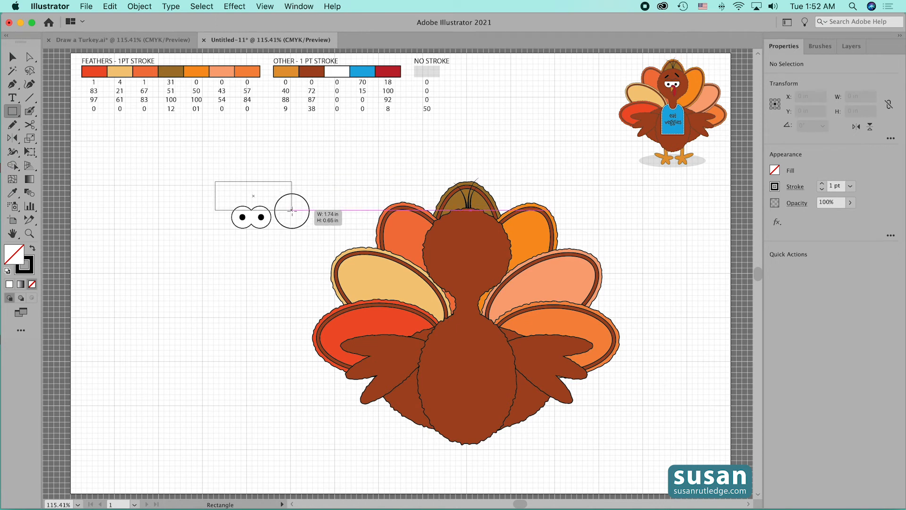
drag(291, 210, 291, 210)
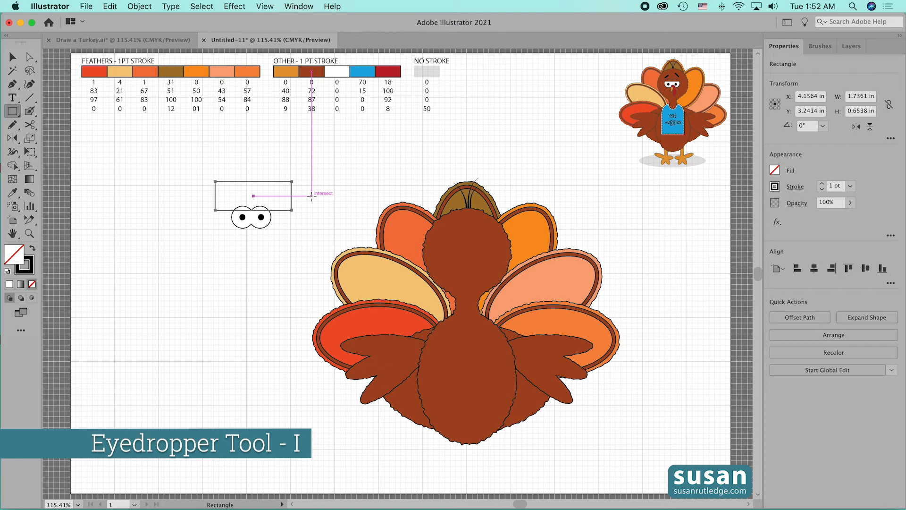
key(i)
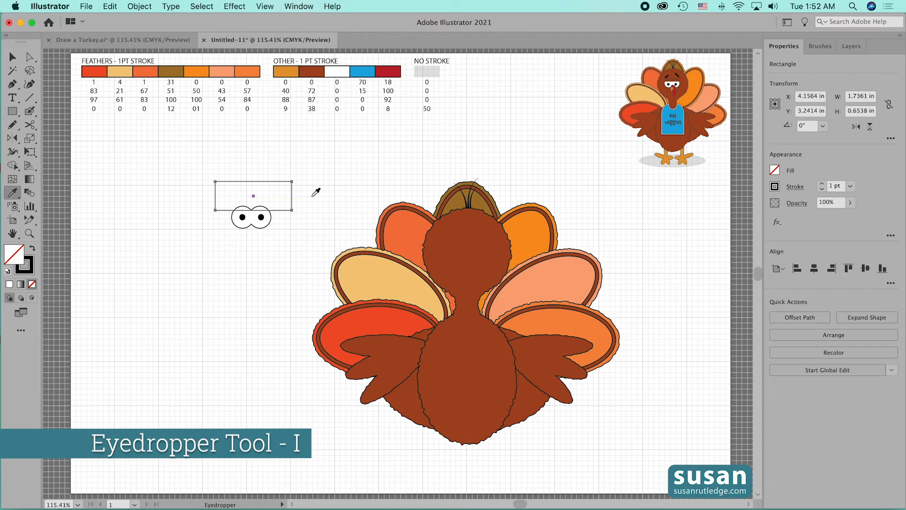
click(317, 70)
key(v)
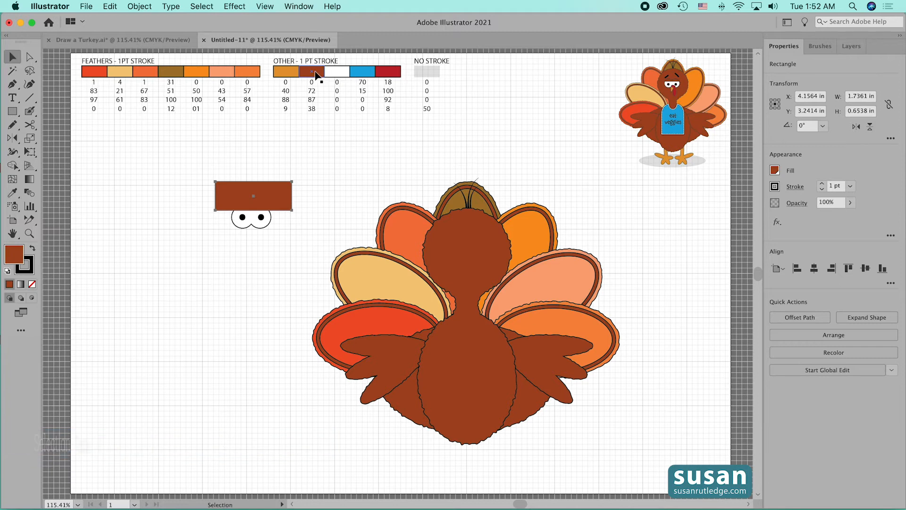
- Remove the part of the brown rectangle outside the eyes with Shape Builder to form eyelids, and move the eyes onto the head
drag(202, 164, 300, 236)
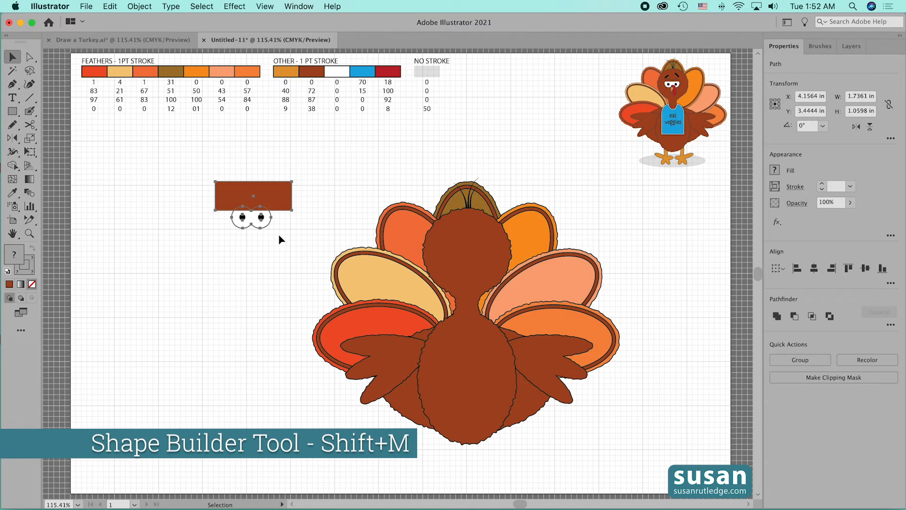
key(shift+m)
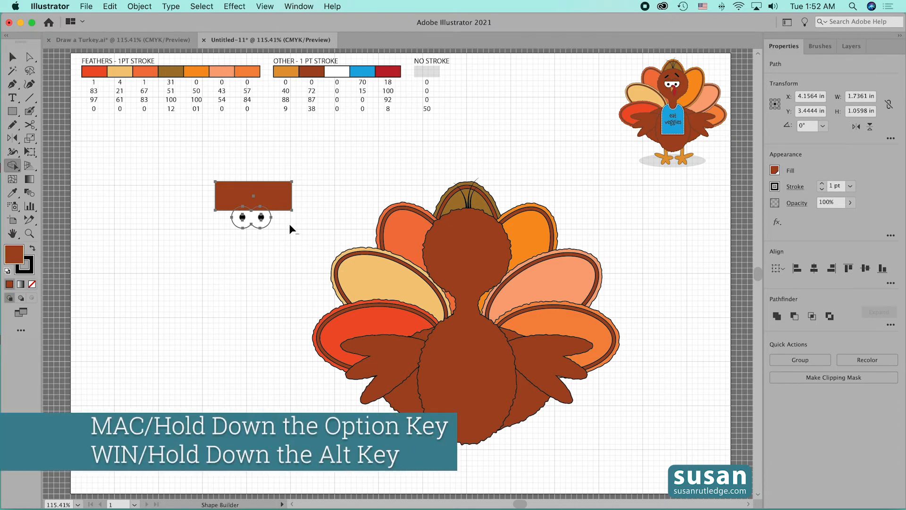
drag(287, 220, 277, 198)
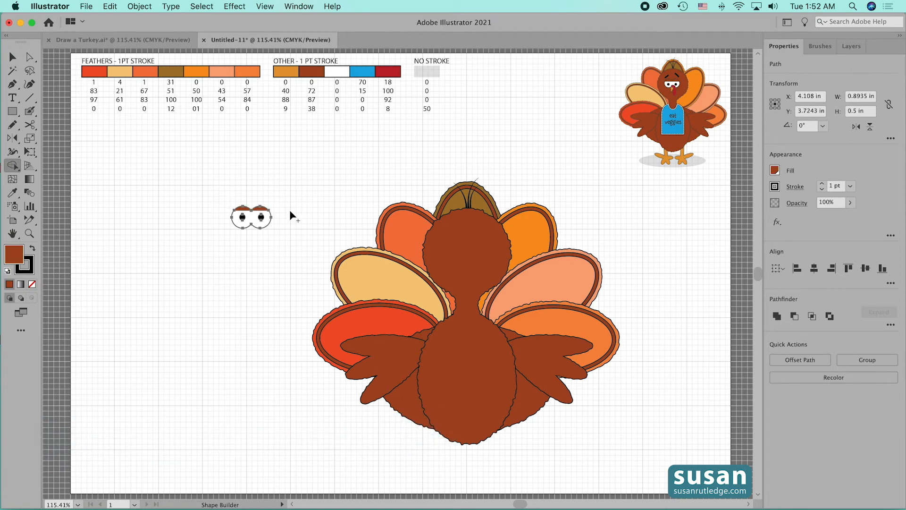
key(v)
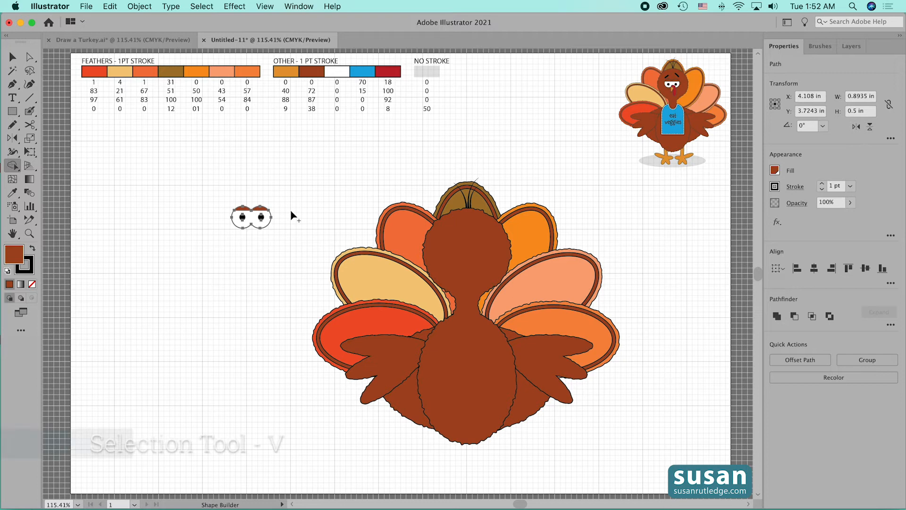
click(288, 217)
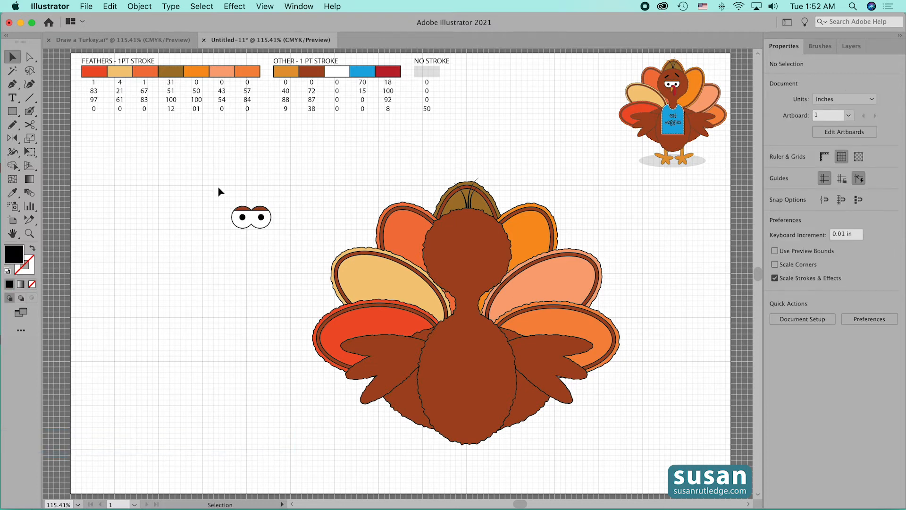
mouse_move(216, 186)
mouse_down()
mouse_move(282, 230)
mouse_move(269, 228)
mouse_move(285, 248)
mouse_move(372, 246)
mouse_move(482, 259)
mouse_up()
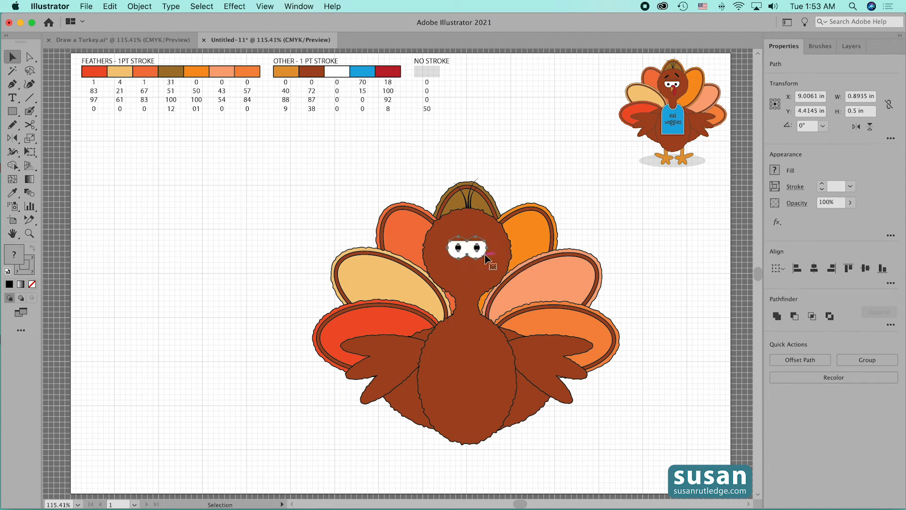
- Paint two short slanted black eyebrows above the eyes on the Eyebrows layer with the Blob Brush
click(628, 250)
key(F7)
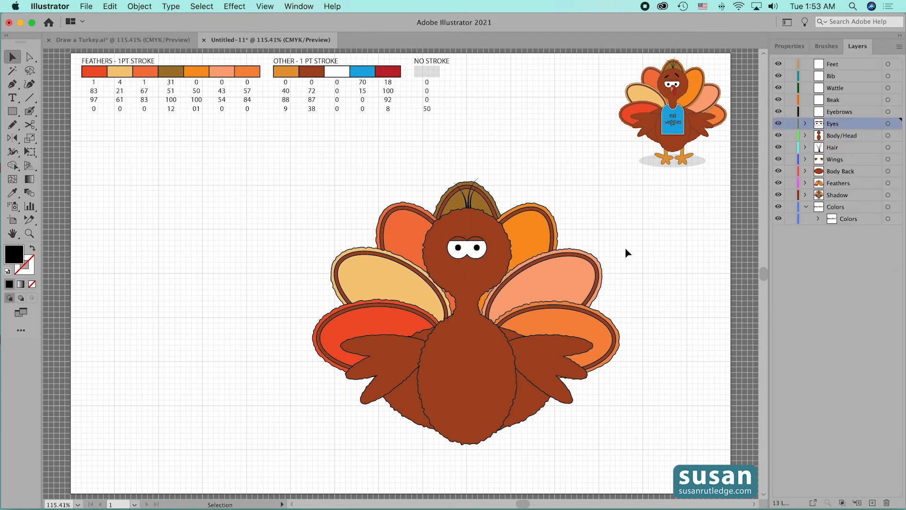
click(863, 112)
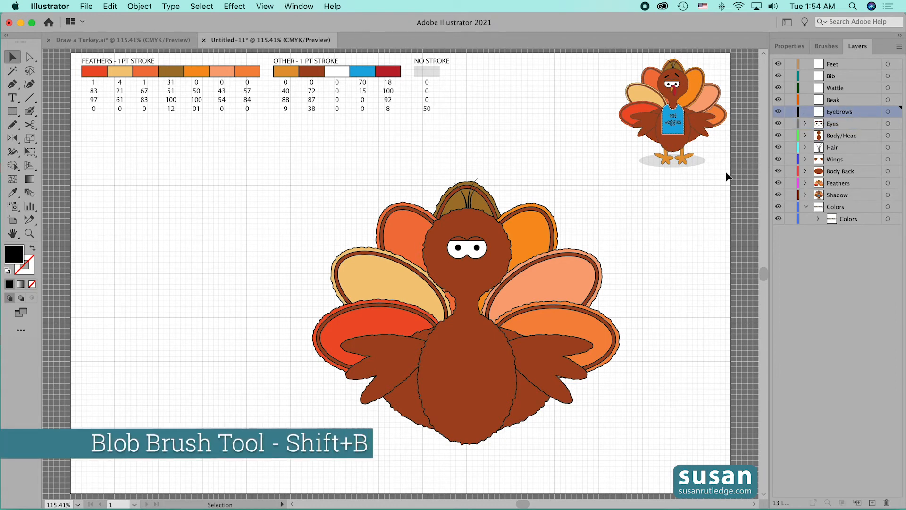
key(shift+b)
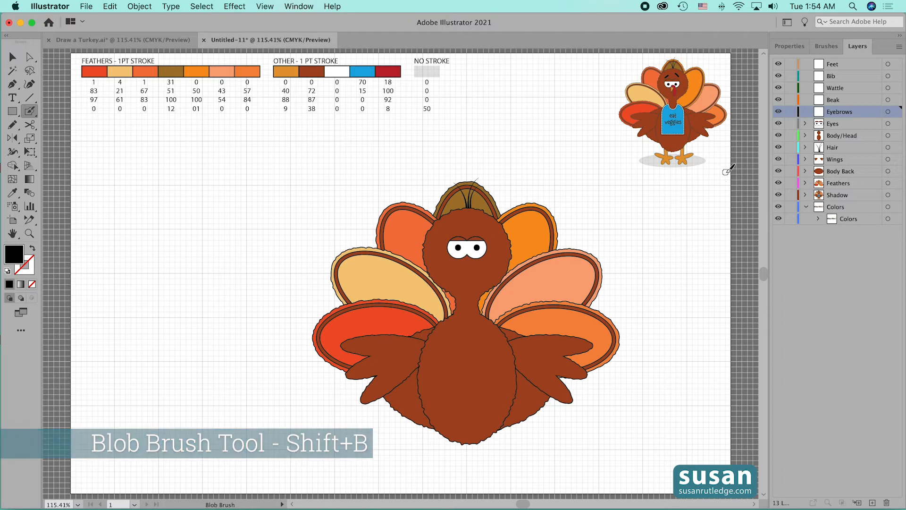
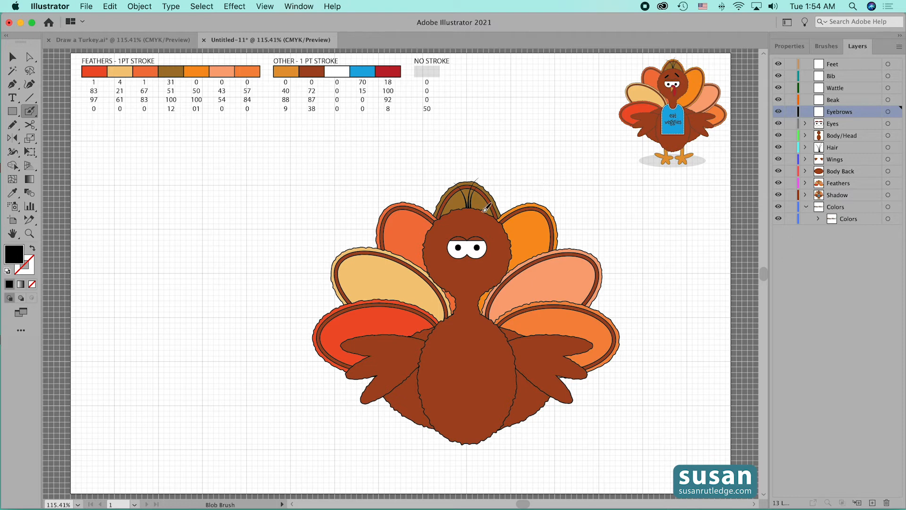
drag(446, 231, 457, 226)
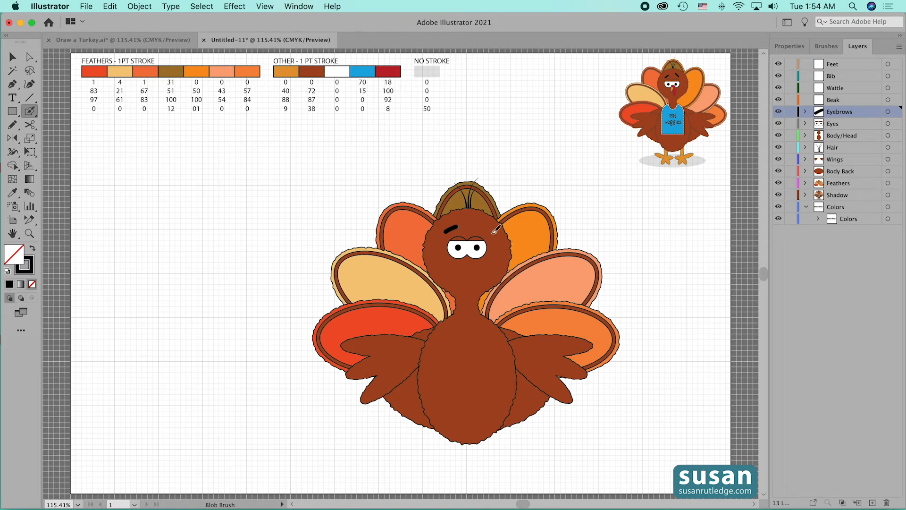
drag(480, 220, 491, 230)
- Draw a narrow downward-pointing triangle about 0.29 by 0.63 in for the beak with the Pen tool on the Beak layer
click(831, 101)
key(p)
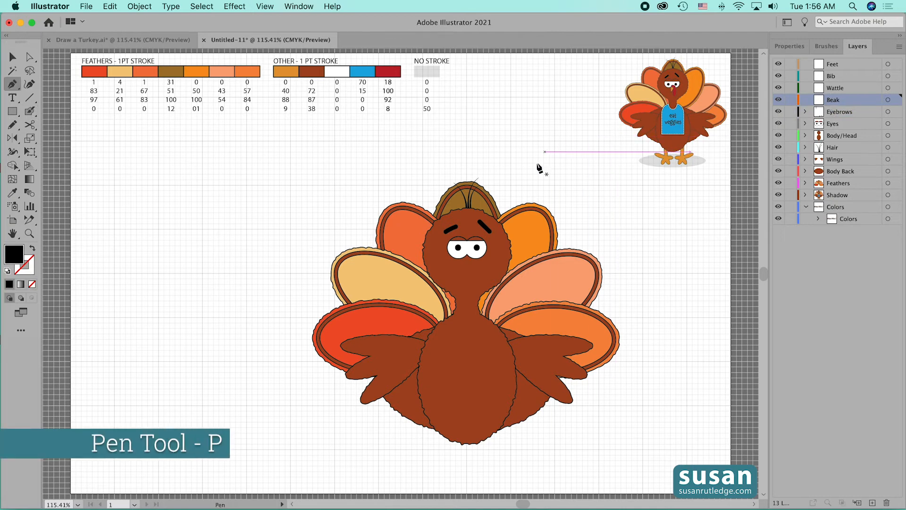
click(247, 185)
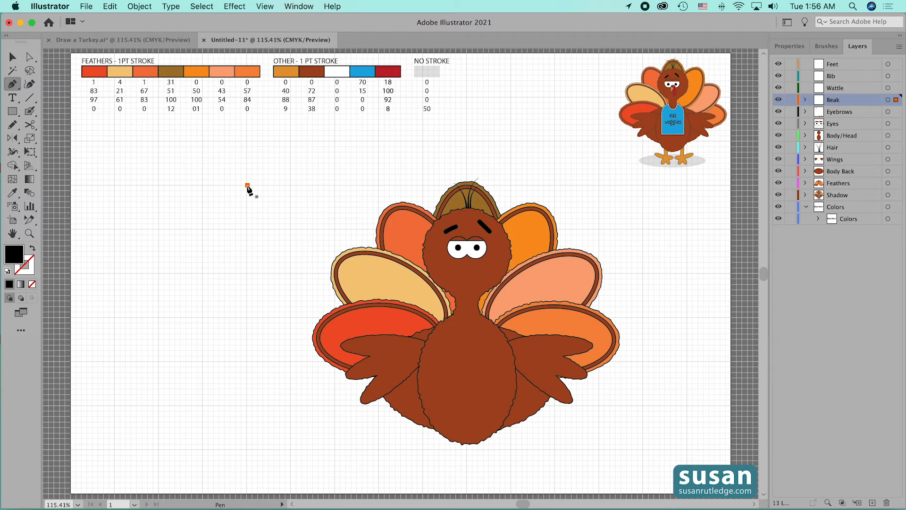
click(235, 213)
click(235, 185)
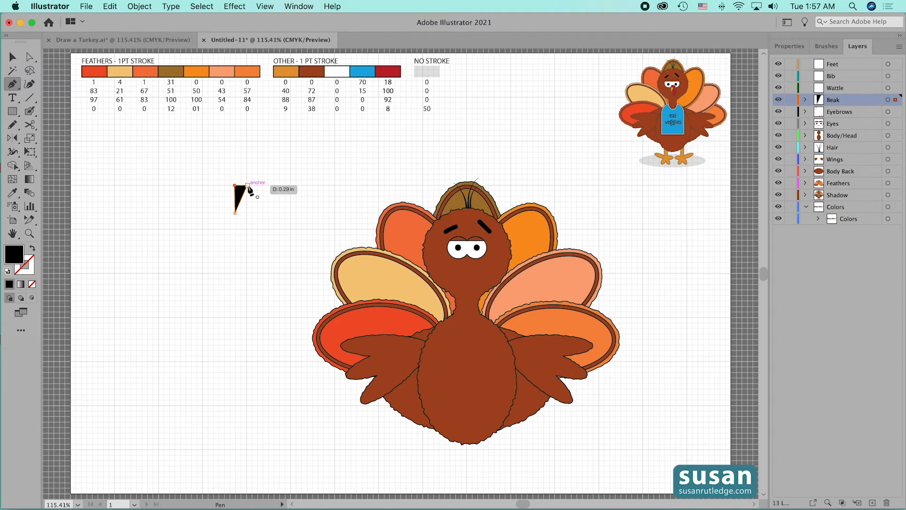
key(v)
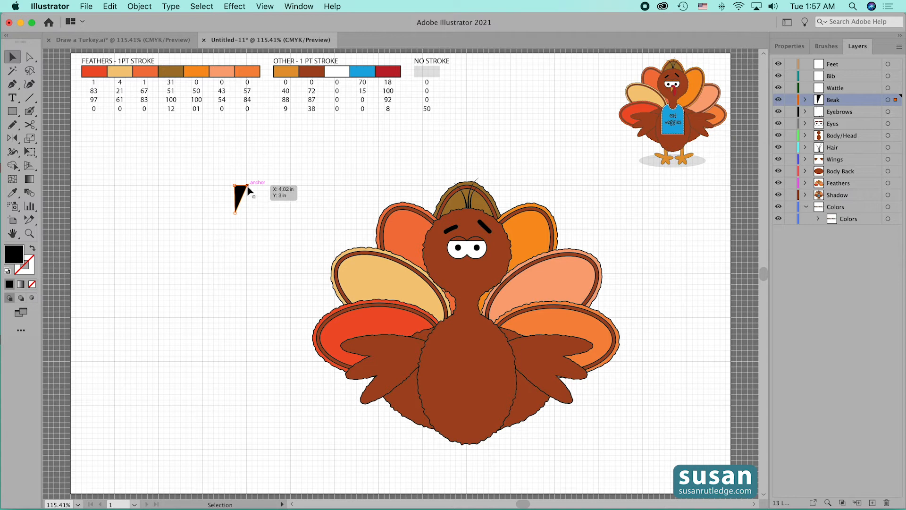
click(265, 211)
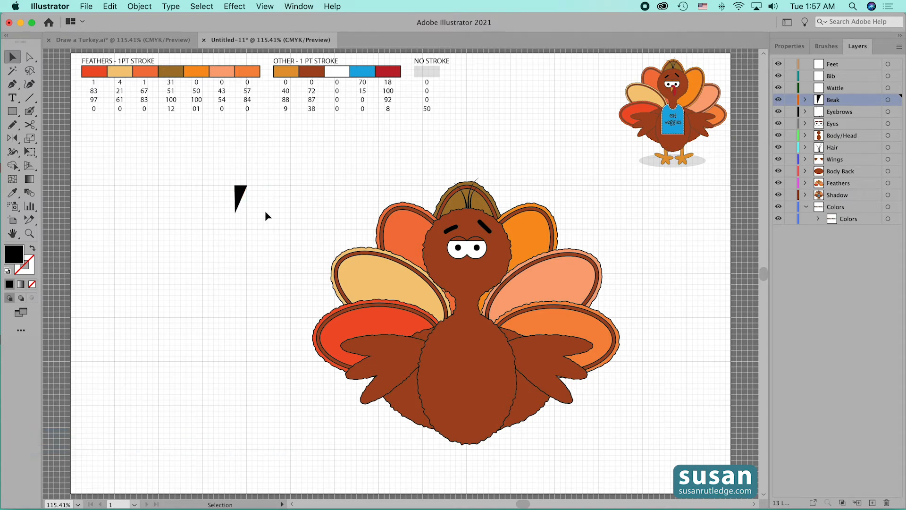
- Move the beak triangle onto the face below the eyes and color it with the golden-orange swatch from the OTHER group
drag(243, 196, 468, 266)
key(i)
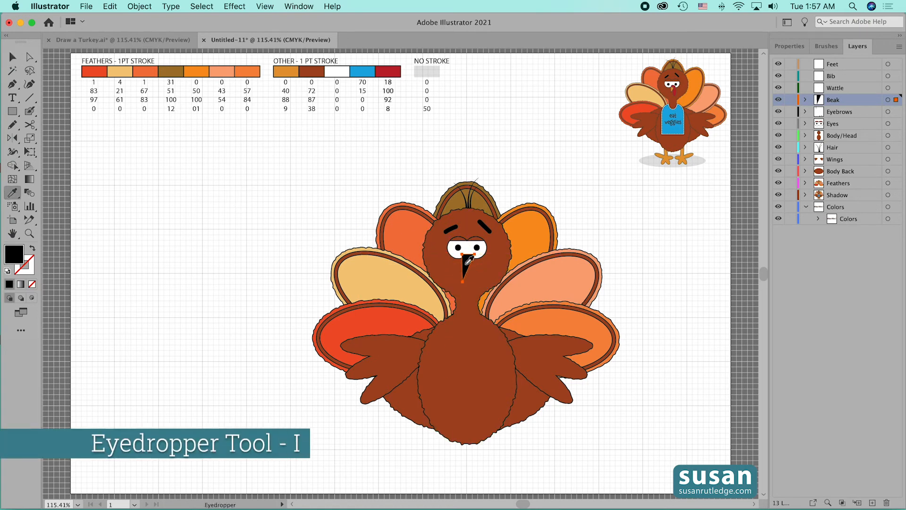
click(288, 70)
key(v)
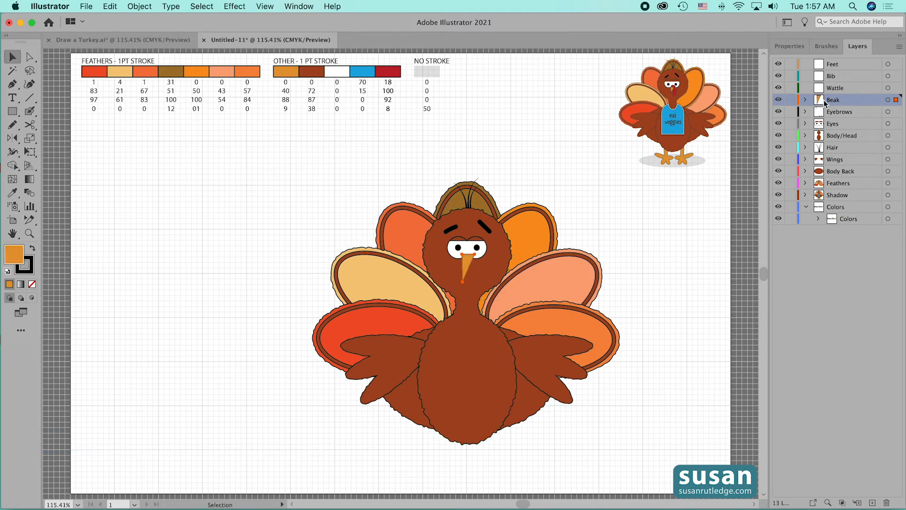
- Create an ellipse 0.25 in wide and 0.5 in high on the Wattle layer, in the empty area beside the turkey
click(858, 88)
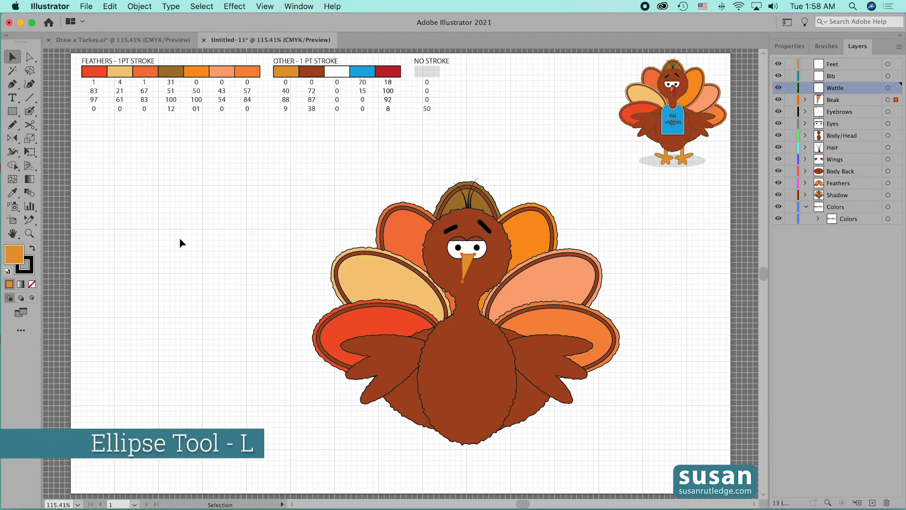
key(l)
click(183, 221)
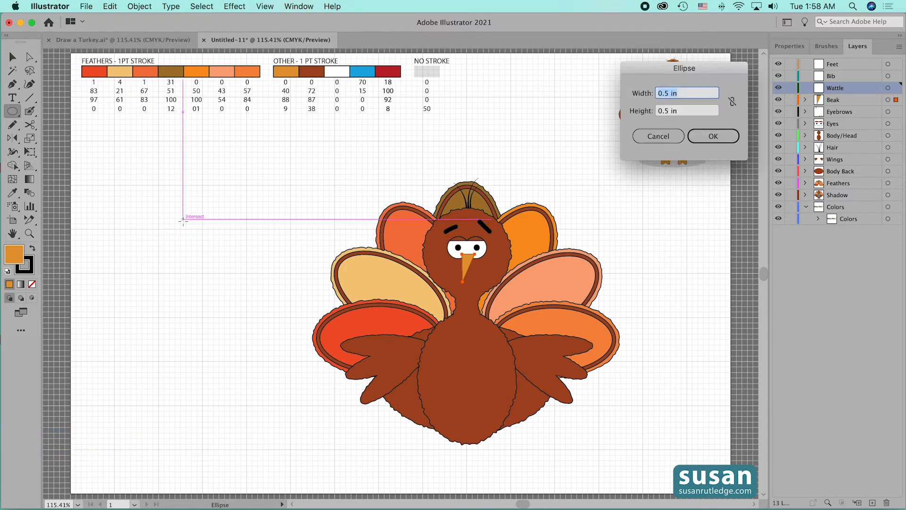
text(.25)
key(Tab)
text(.5)
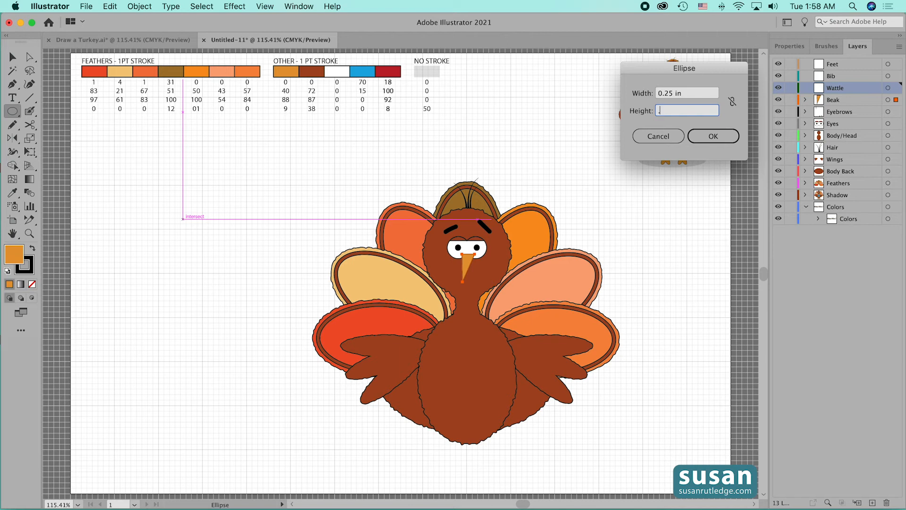
key(Return)
key(v)
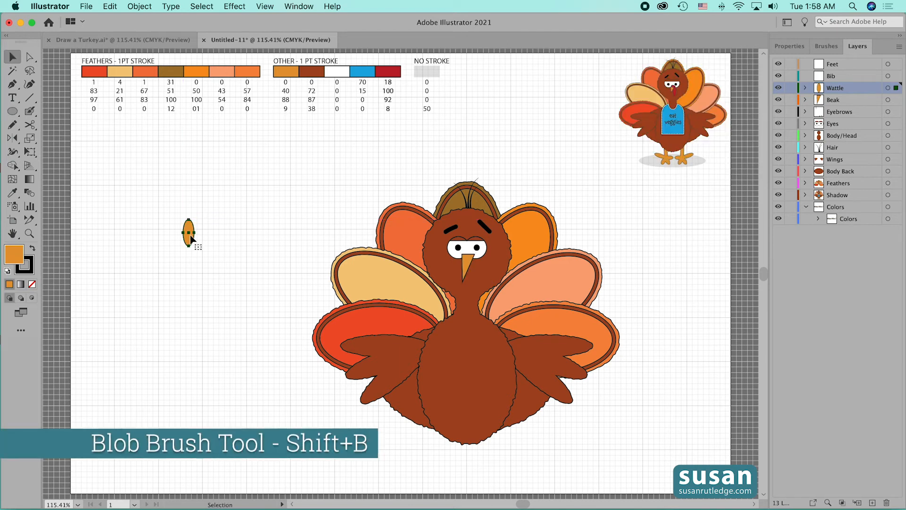
- Enlarge the Blob Brush and paint a short curved stroke from the top of the wattle ellipse up and to the left
key(shift+b)
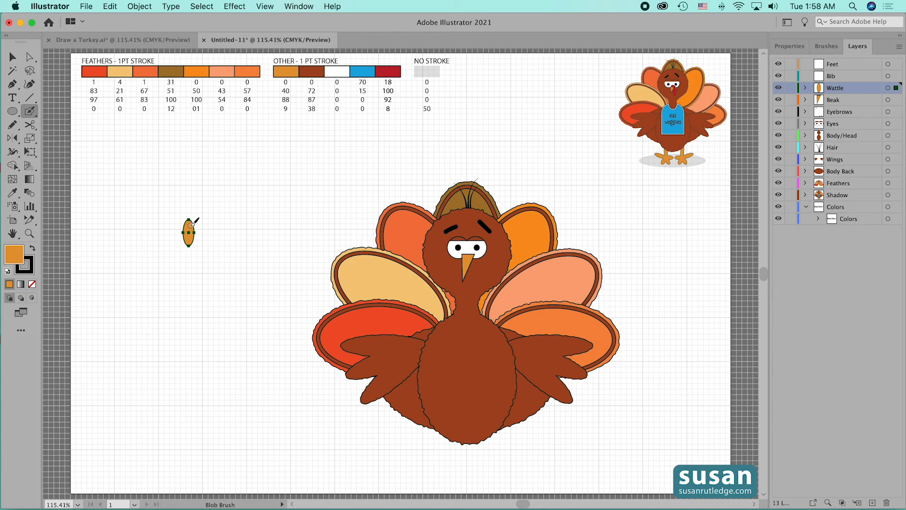
key(bracketright)
drag(188, 220, 180, 215)
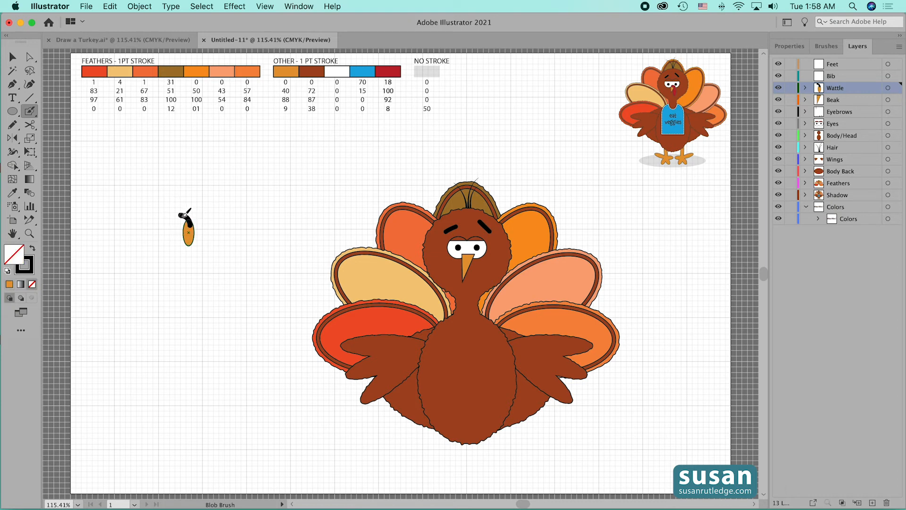
key(v)
click(204, 228)
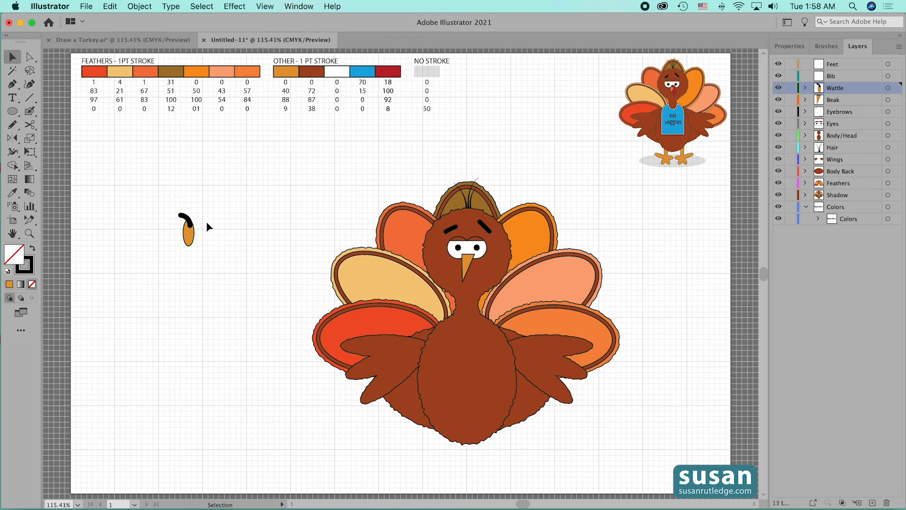
- Unite the ellipse and the curved stroke into one wattle shape and color it with the dark red swatch
drag(168, 198, 200, 252)
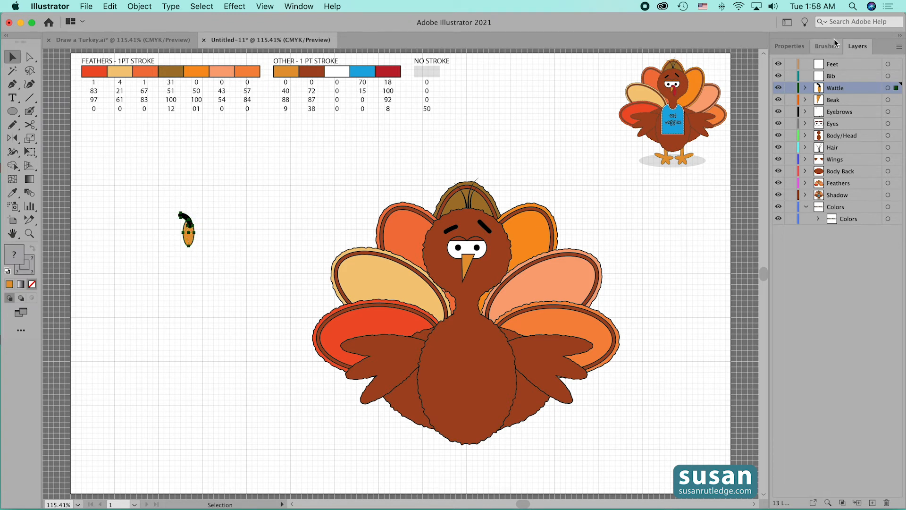
click(794, 47)
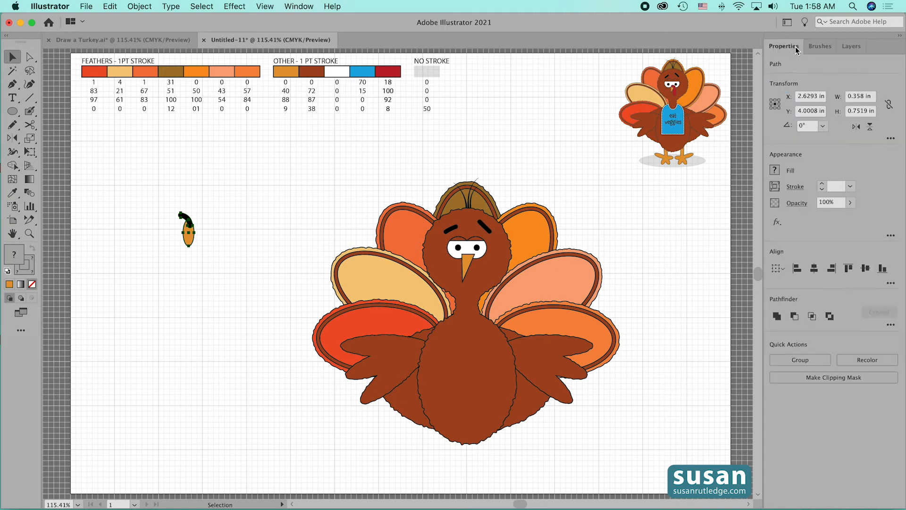
click(777, 316)
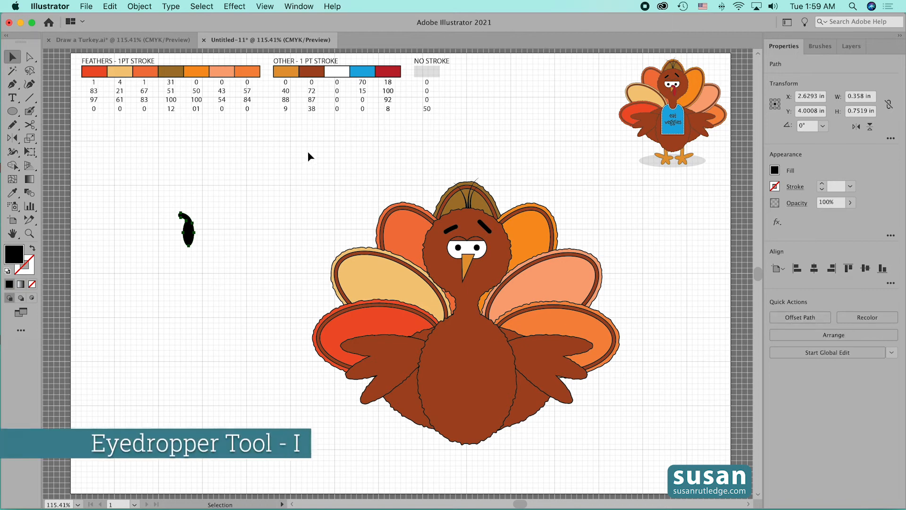
key(i)
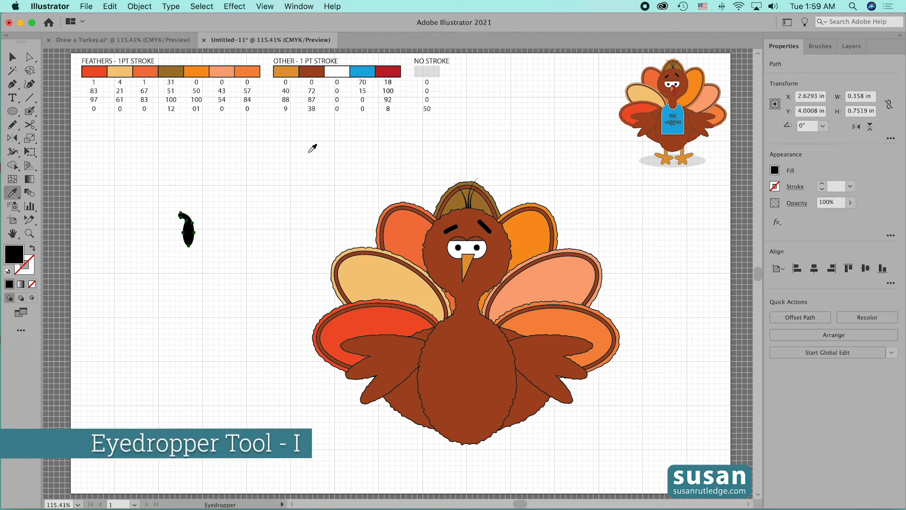
click(395, 72)
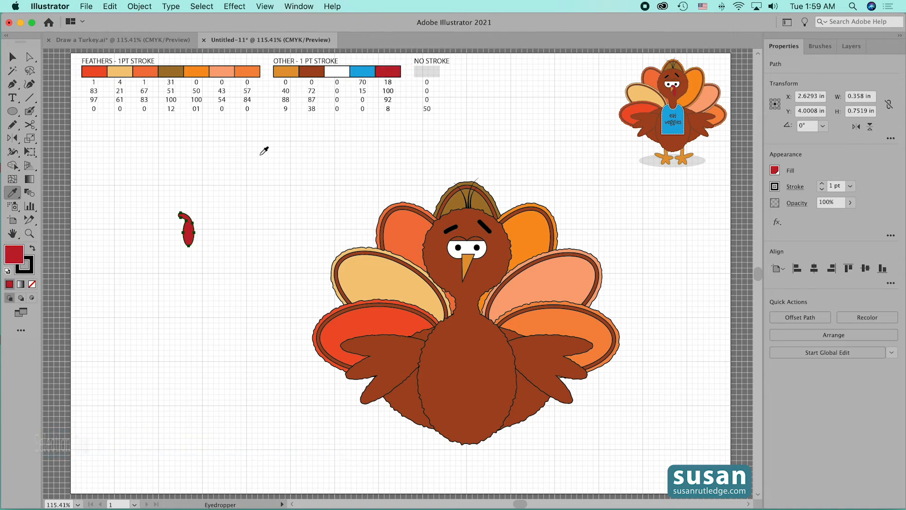
key(v)
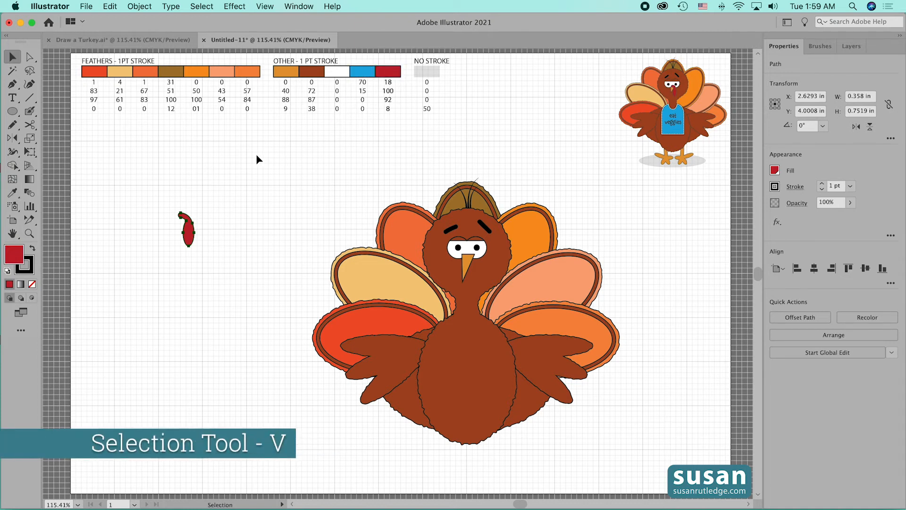
- Move the Beak layer directly below the Eyes layer and place the wattle so it hangs over the beak
click(469, 269)
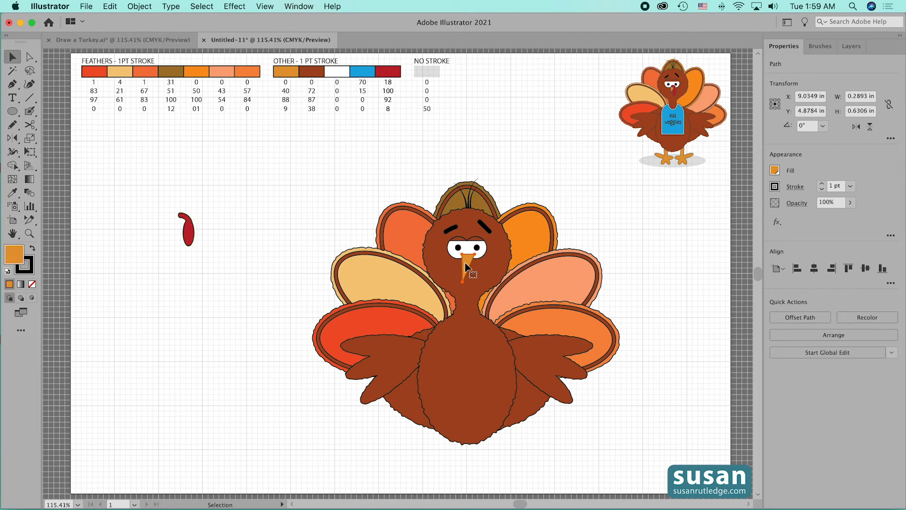
click(852, 47)
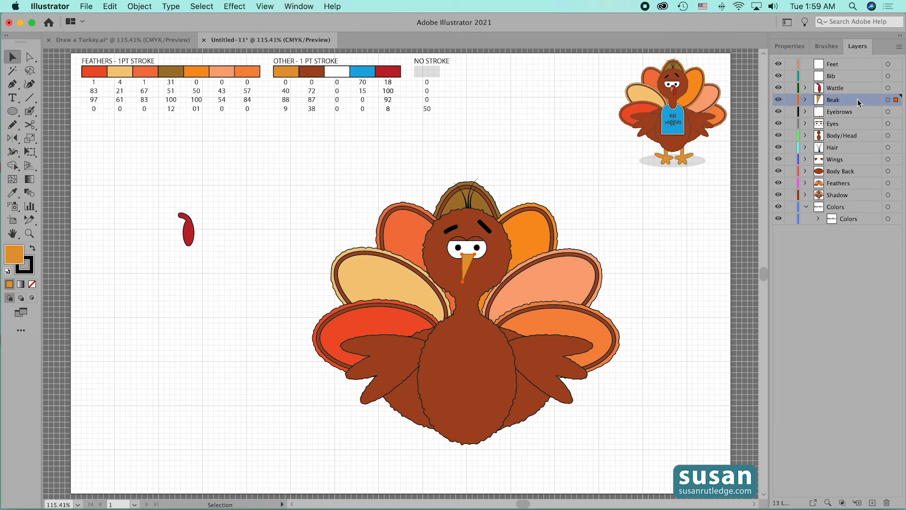
drag(858, 103, 857, 126)
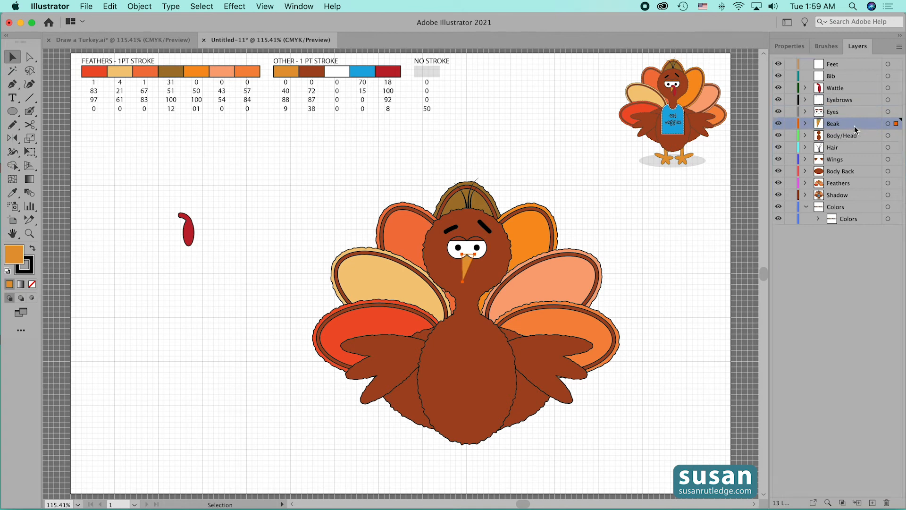
drag(186, 238, 469, 277)
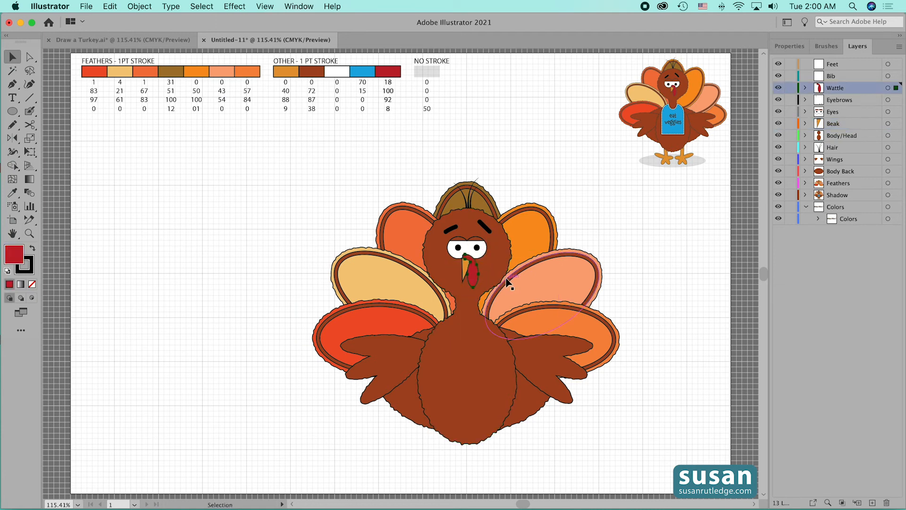
click(585, 200)
- Create a rectangle 1.5 in wide and 2 in high on the Bib layer and color it with the white swatch
click(873, 78)
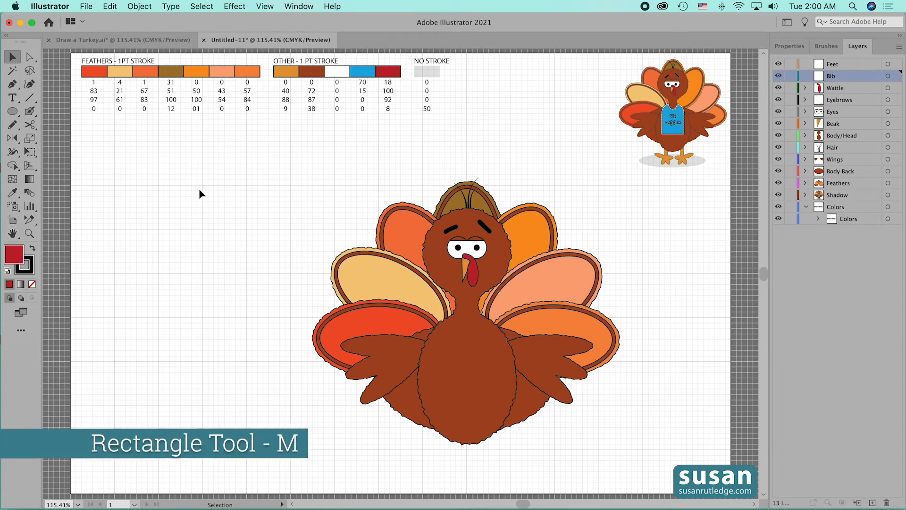
key(m)
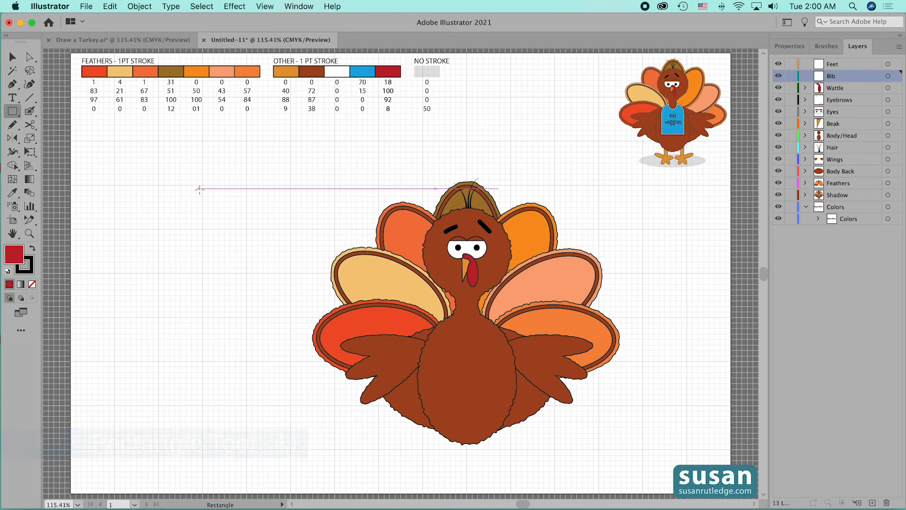
click(191, 191)
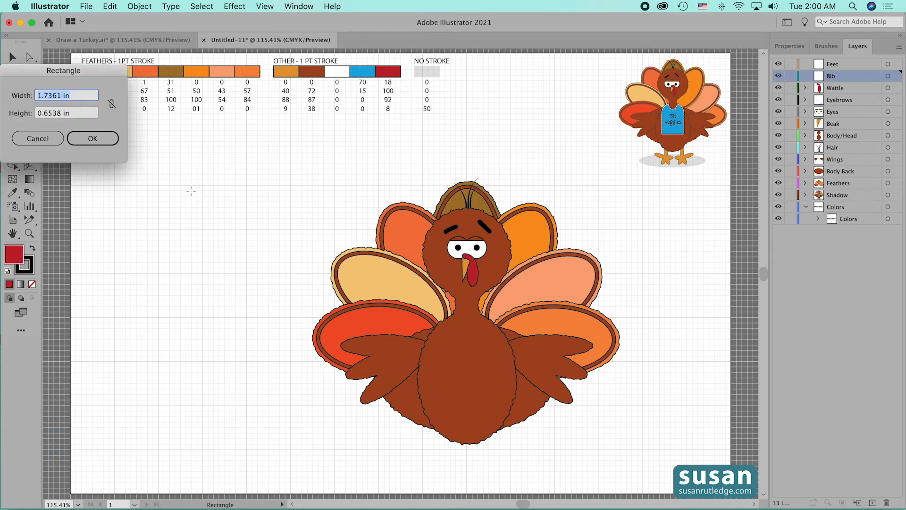
text(1)
key(Tab)
text(2)
key(Return)
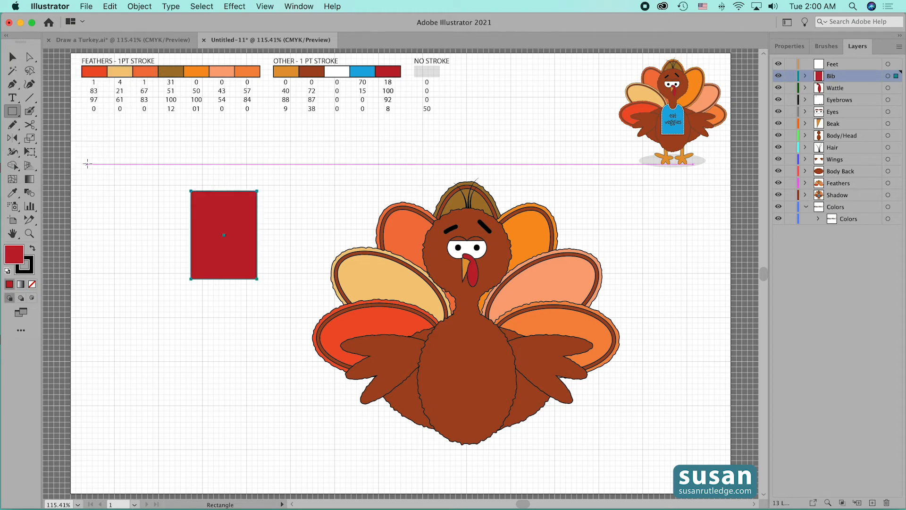
key(i)
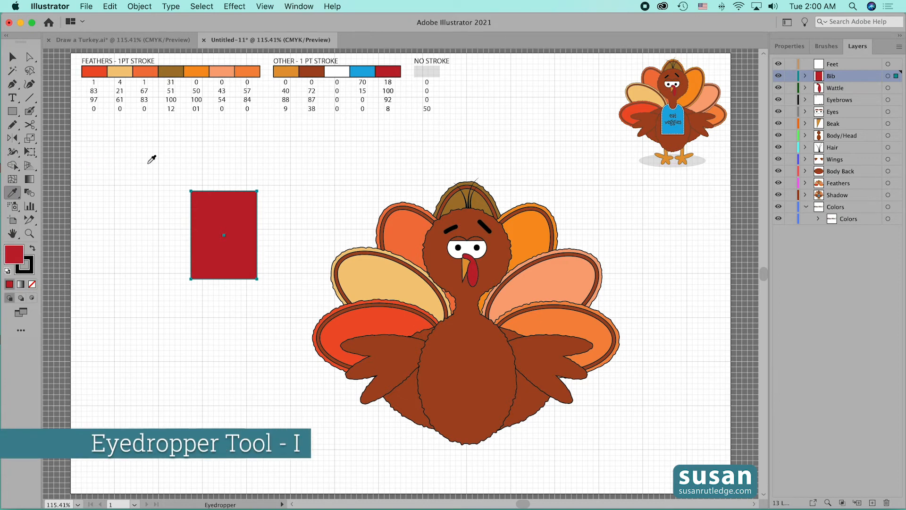
click(339, 71)
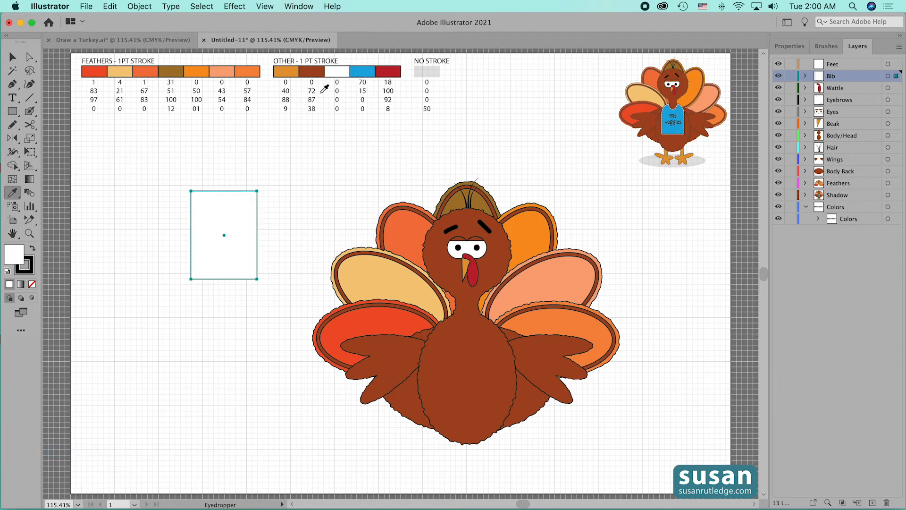
- Create a circle 0.5 in wide and 0.5 in high and center it on the white rectangle's top edge
key(l)
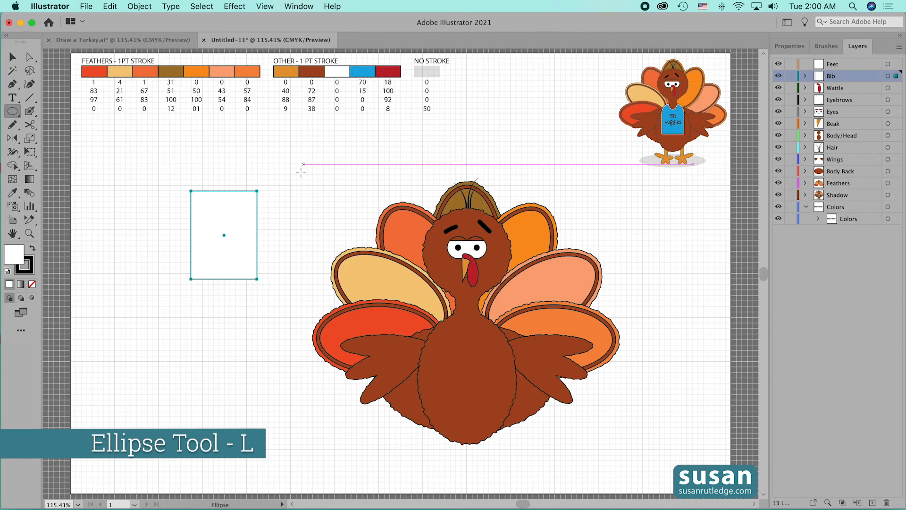
click(289, 169)
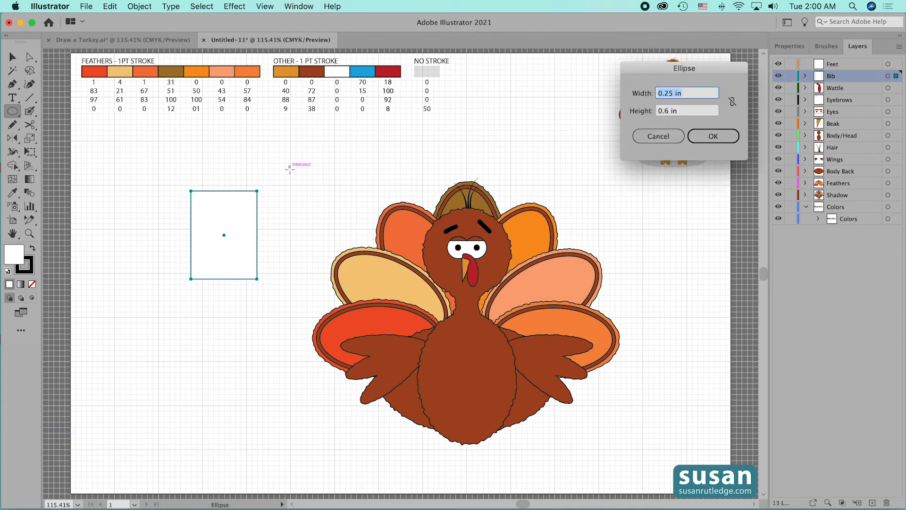
text(.5)
key(Tab)
text(.)
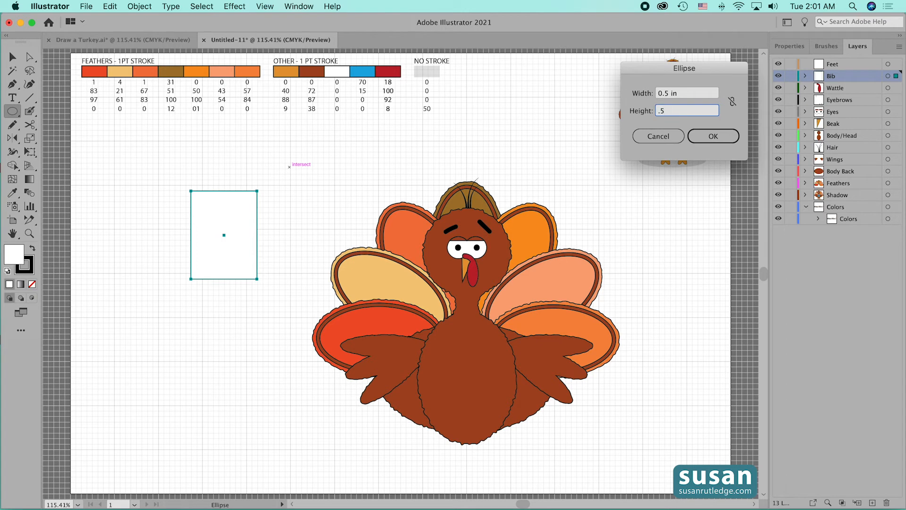
key(Return)
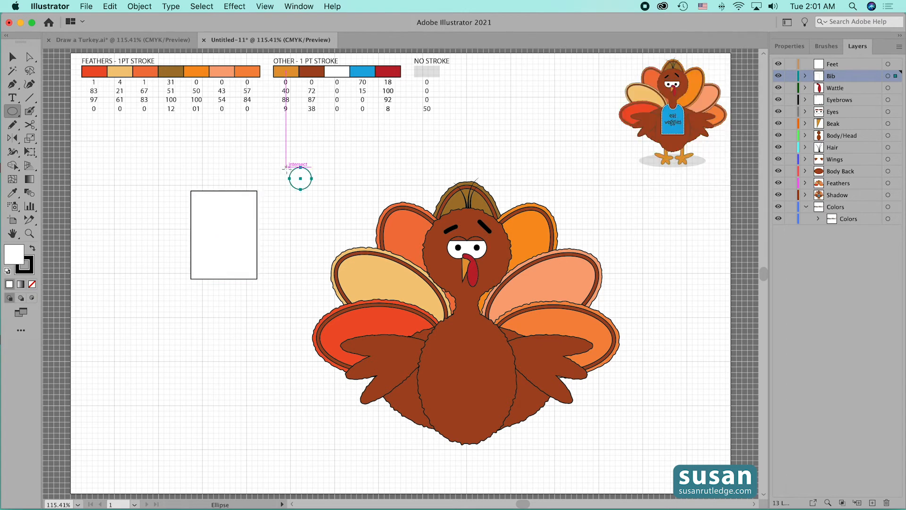
key(v)
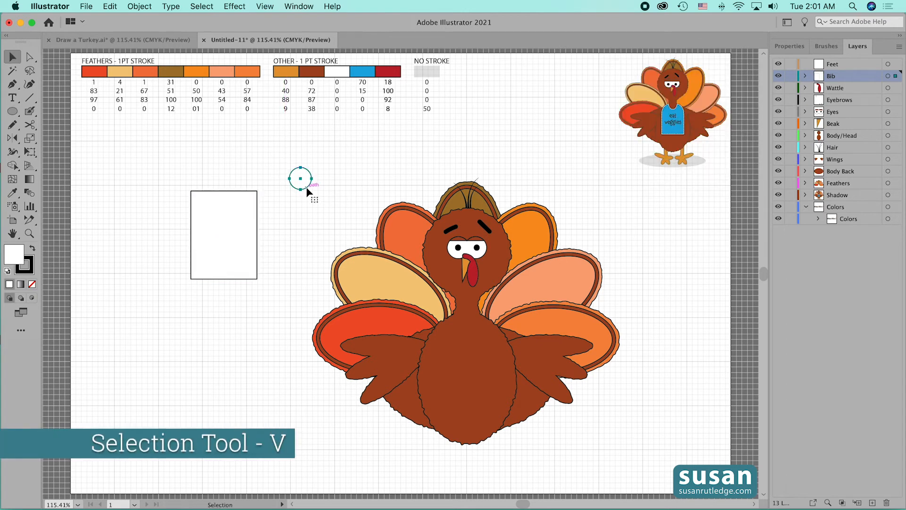
drag(304, 183, 230, 202)
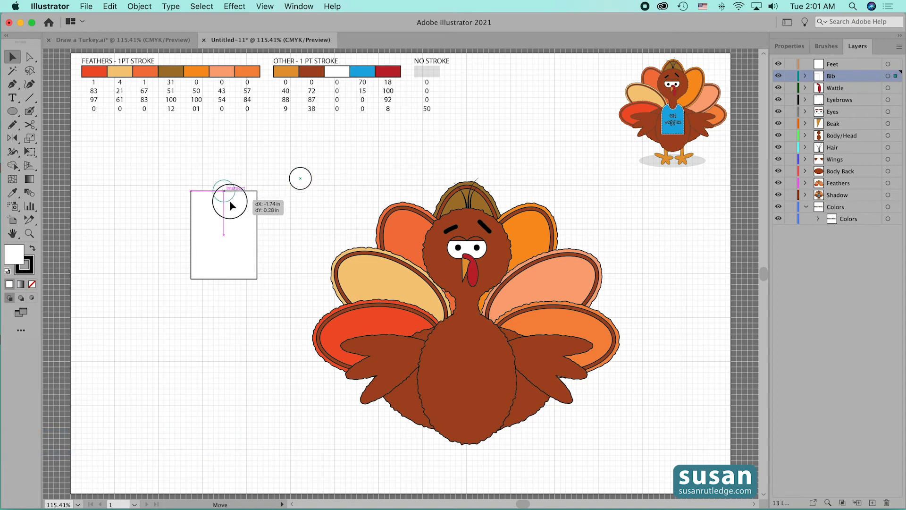
drag(230, 202, 225, 190)
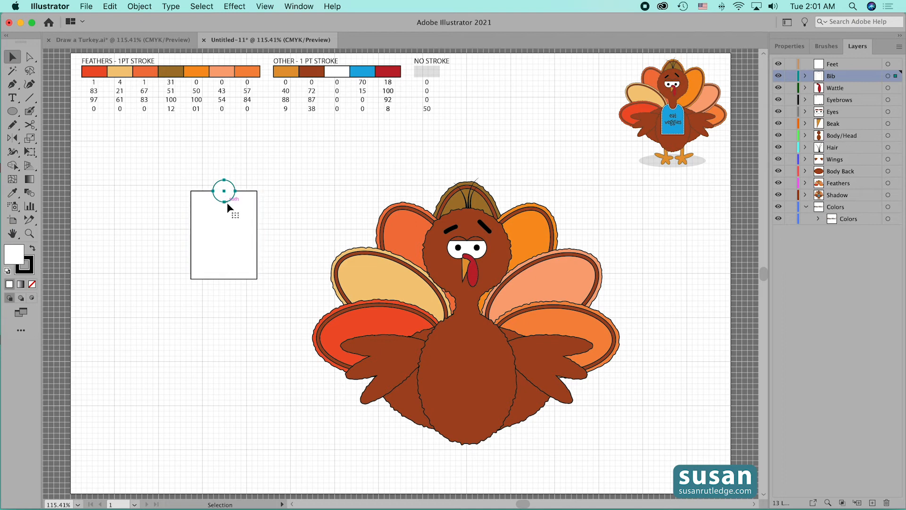
- Cut the circle out of the rectangle with Shape Builder to form a neckline, and place the bib on the turkey's body below the neck
shift+click(247, 208)
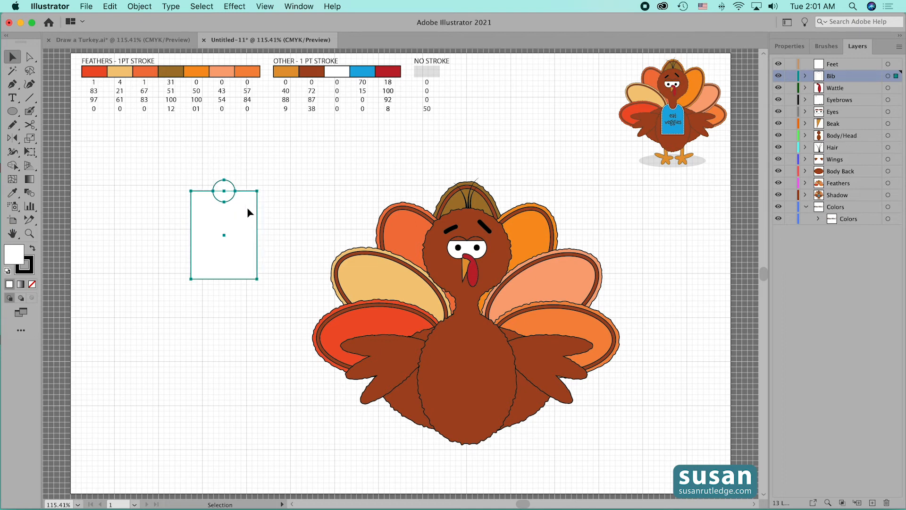
click(790, 46)
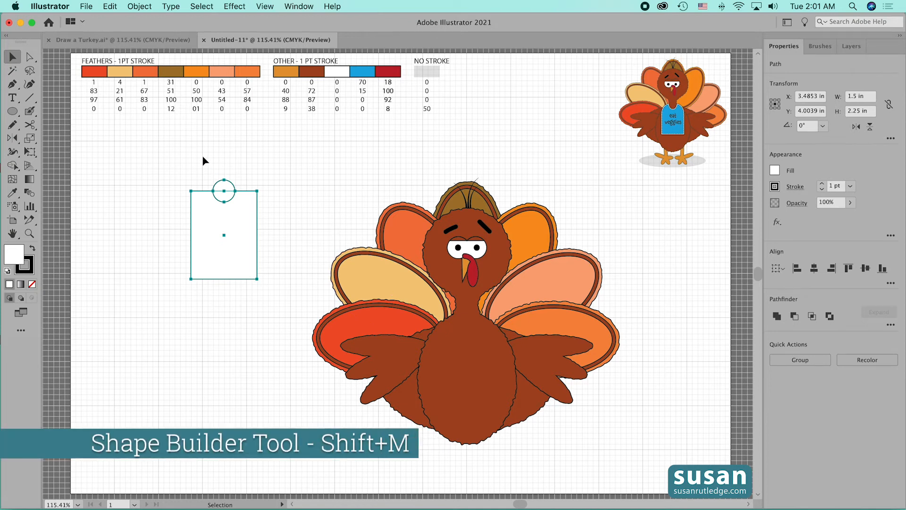
key(shift)
key(shift+m)
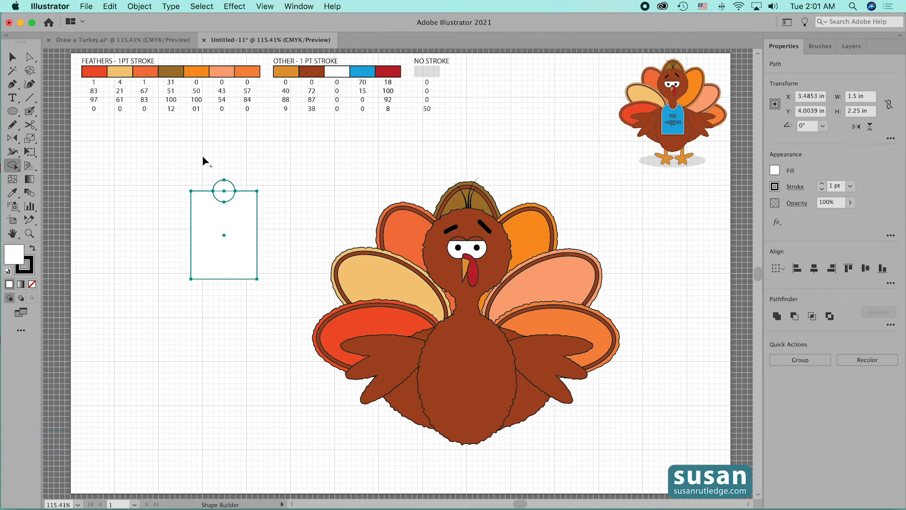
key(alt)
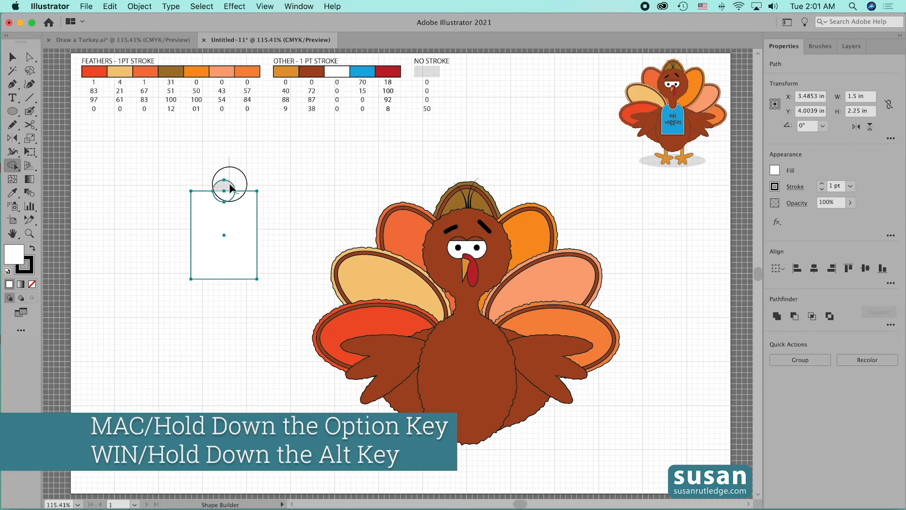
alt+click(230, 197)
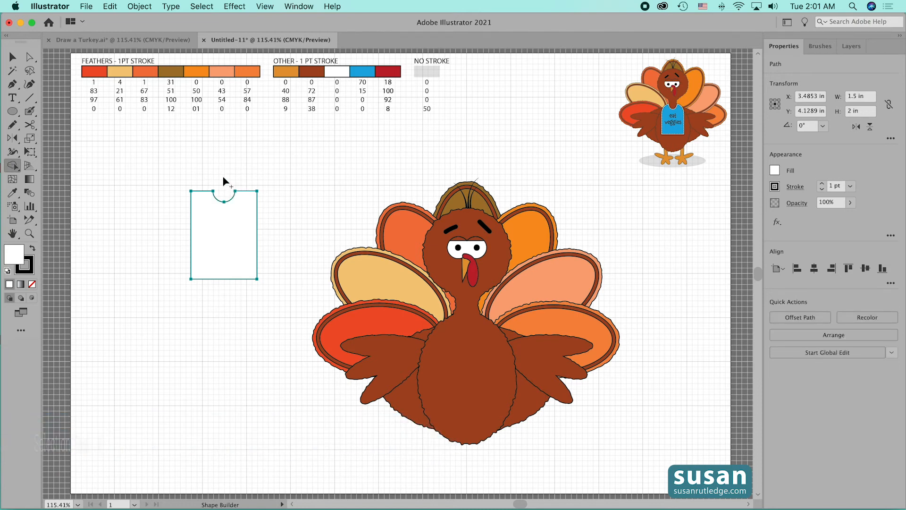
key(v)
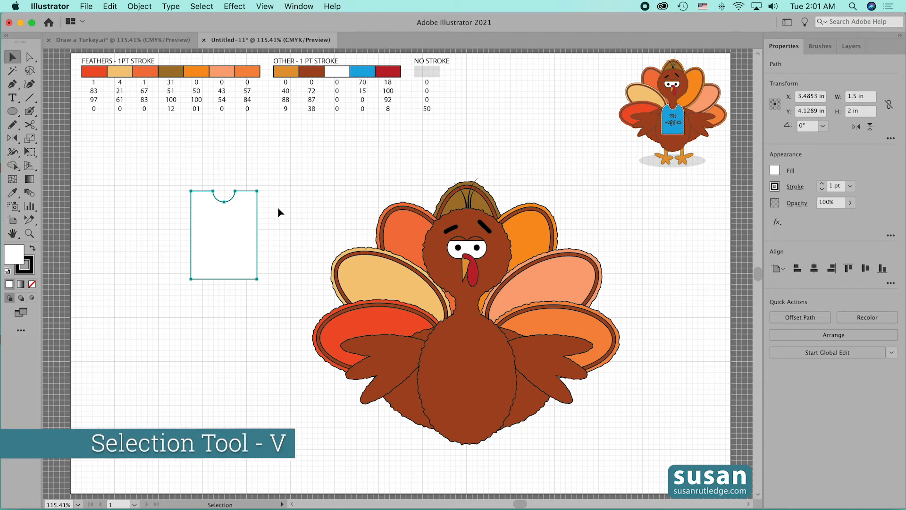
drag(257, 237, 499, 355)
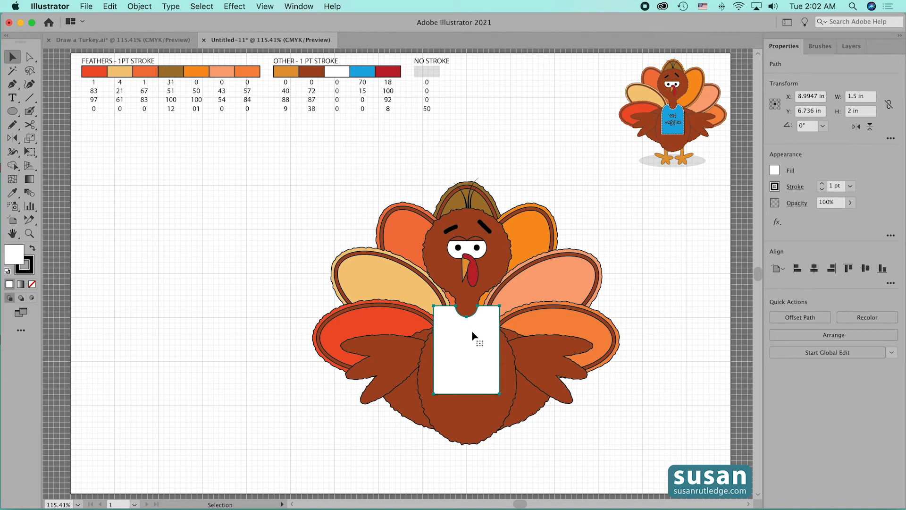
- Round the bib's two outer top corners together into full shoulder curves
key(a)
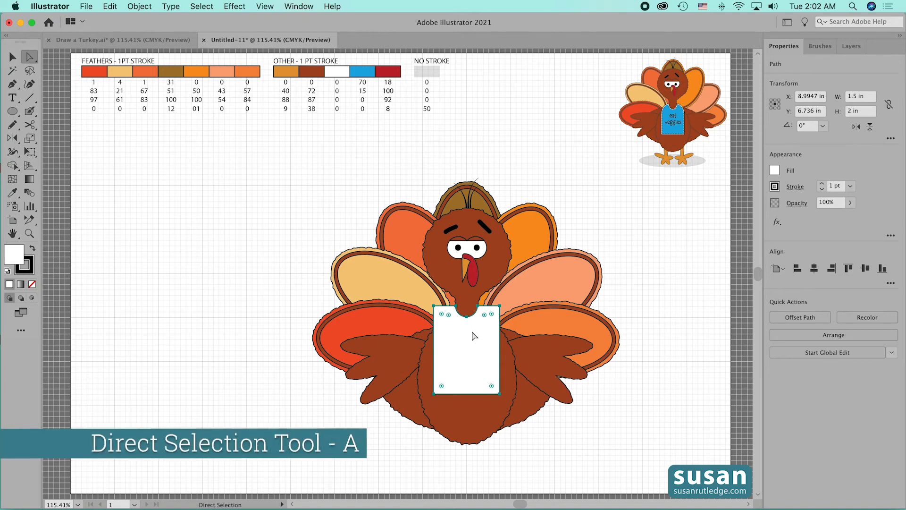
click(500, 307)
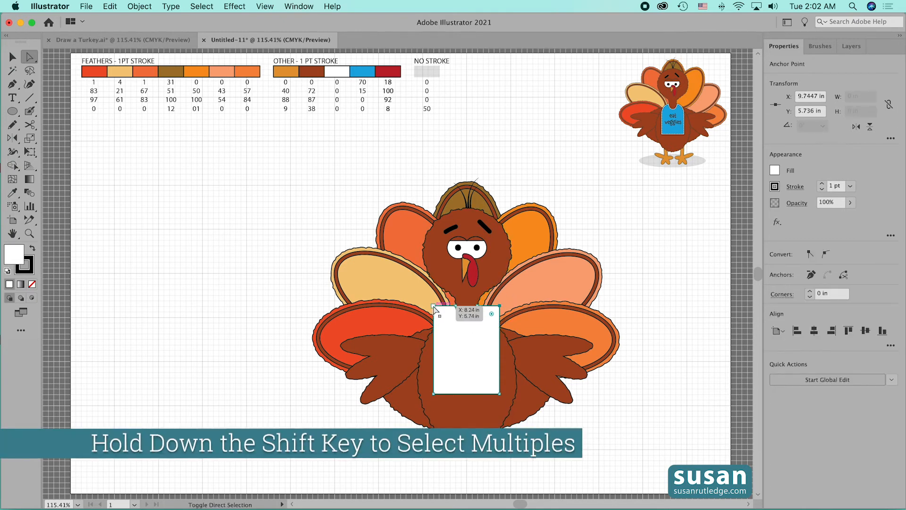
shift+click(434, 306)
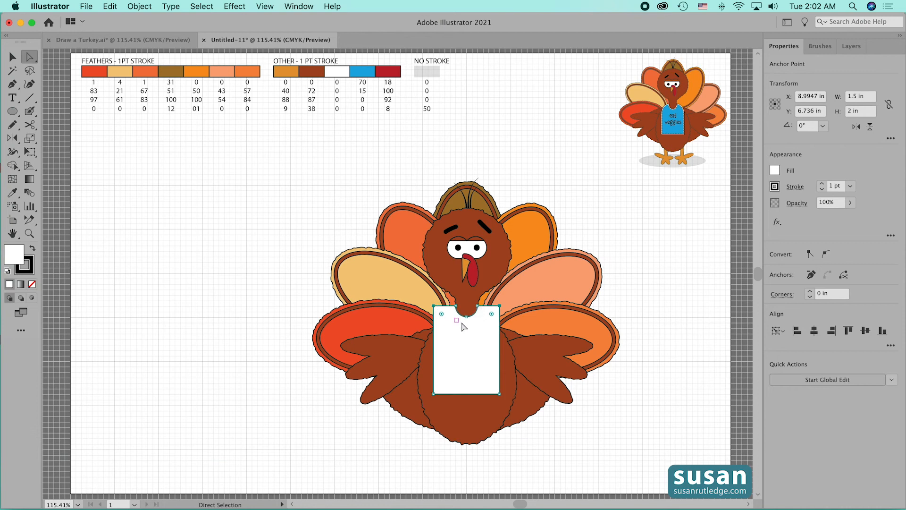
drag(492, 314, 474, 339)
click(654, 452)
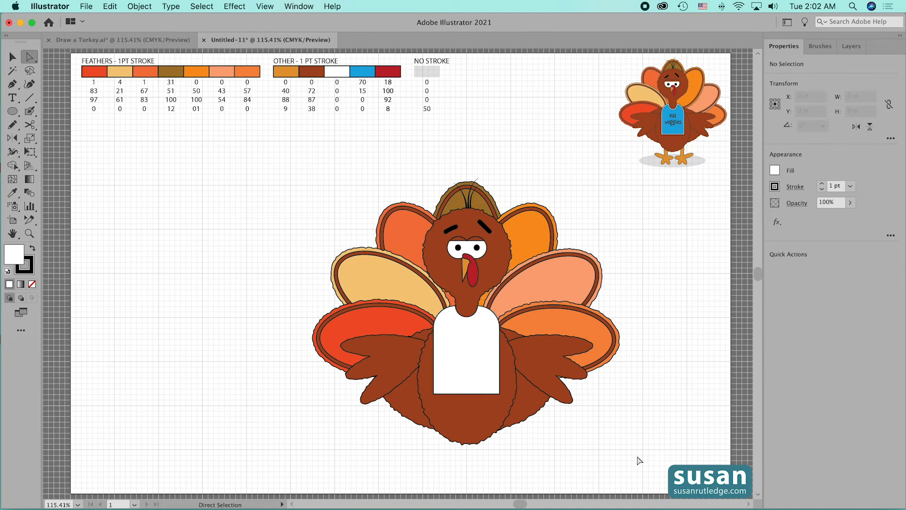
- Offset the bib's path by -0.08 in to make a smaller inner bib shape
click(472, 341)
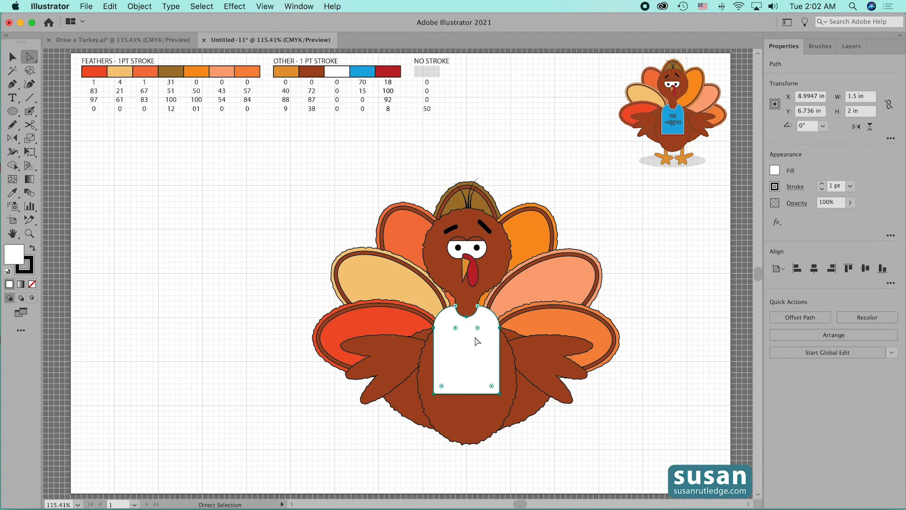
click(141, 6)
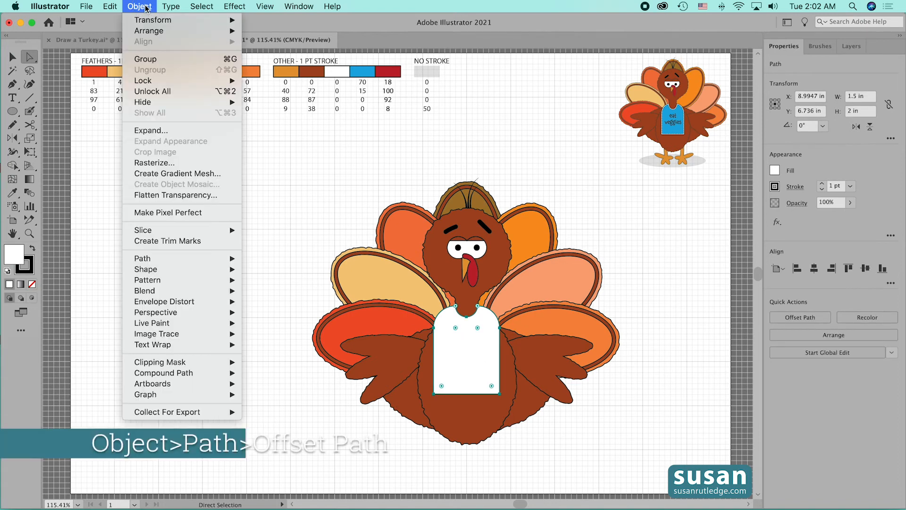
mouse_move(181, 257)
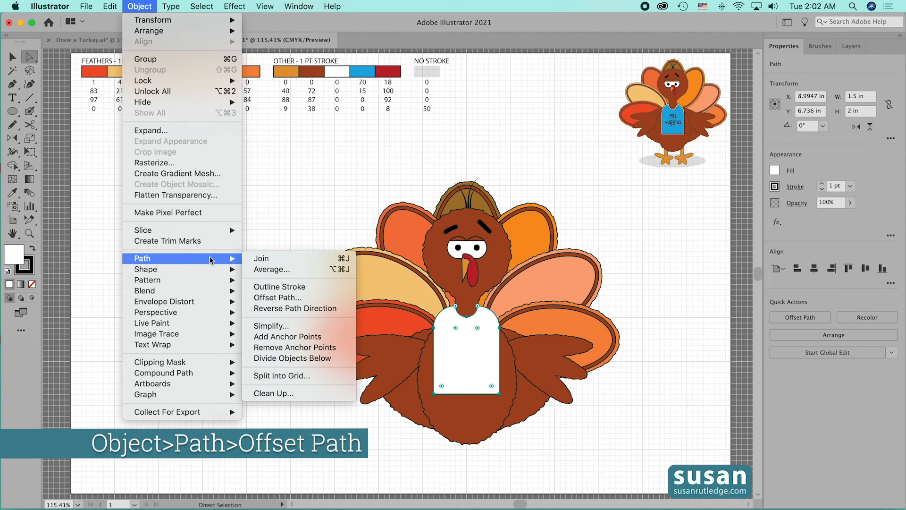
click(271, 297)
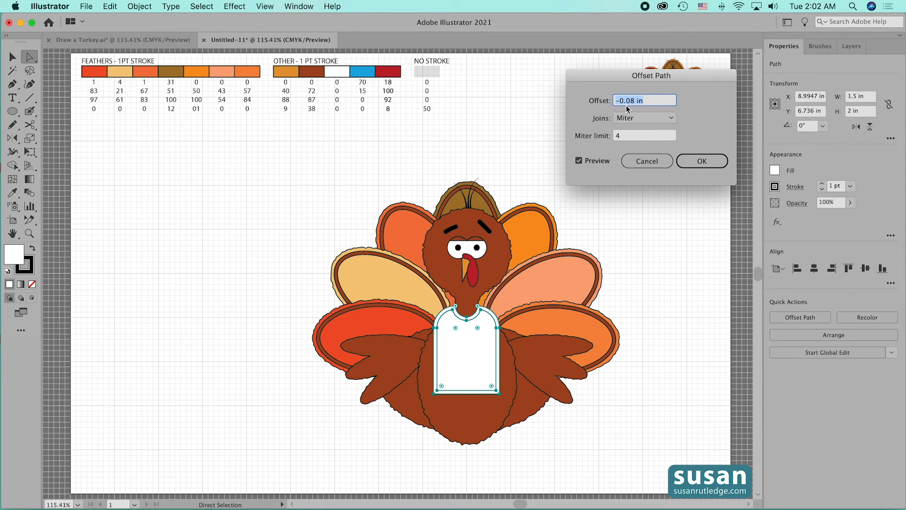
click(684, 162)
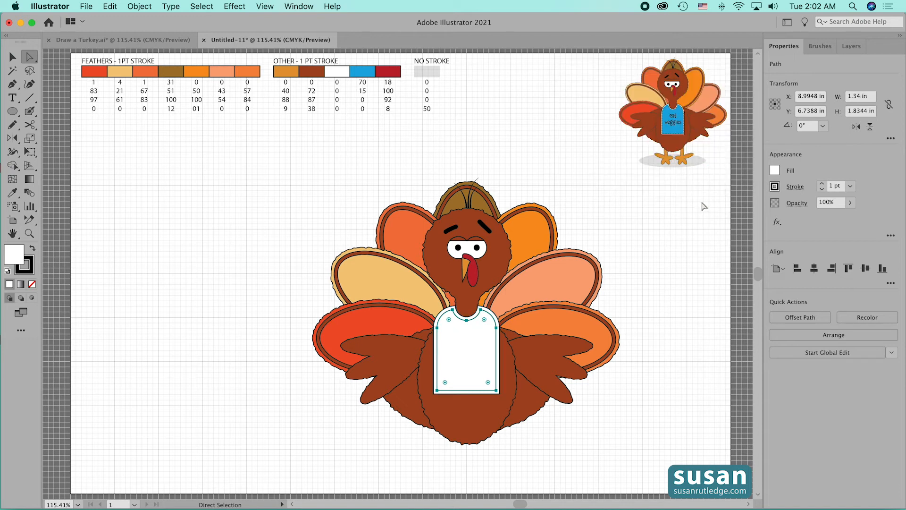
- Give the inner bib a dashed 1 pt stroke with 4 pt dashes and 4 pt gaps, aligned to the corners
click(795, 188)
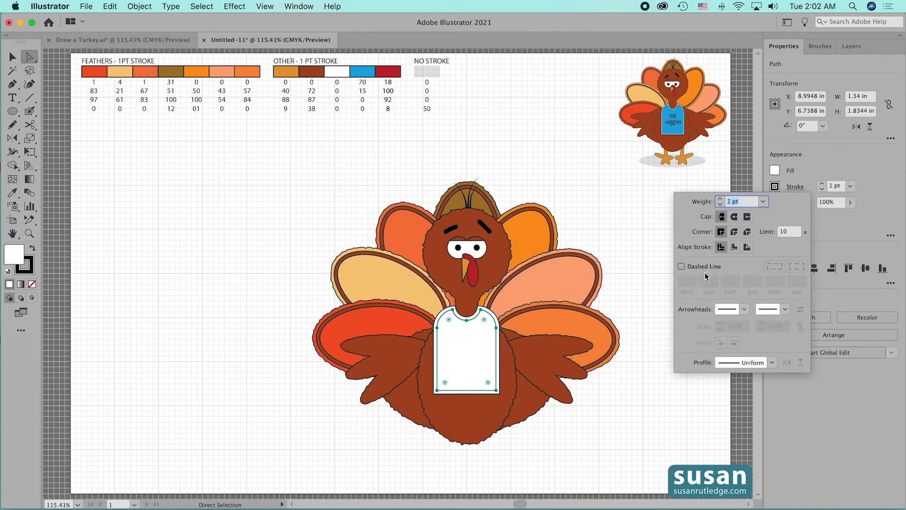
click(682, 266)
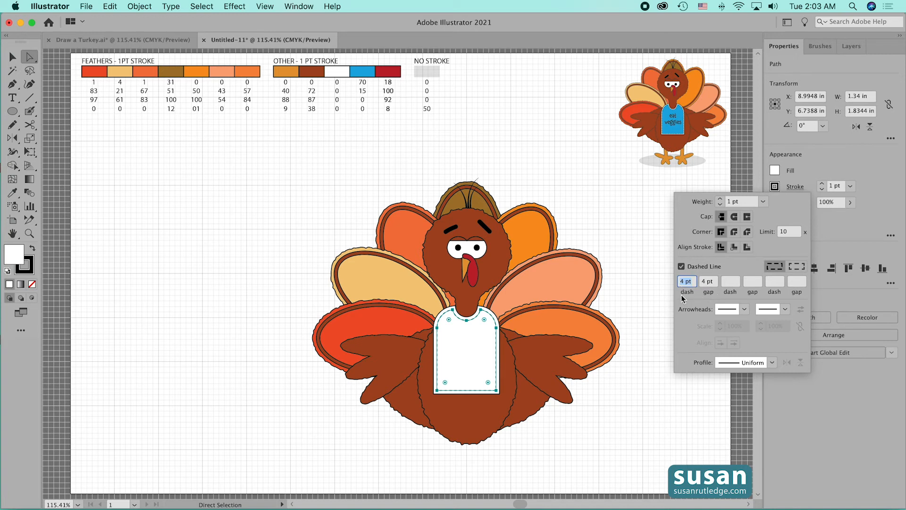
click(796, 267)
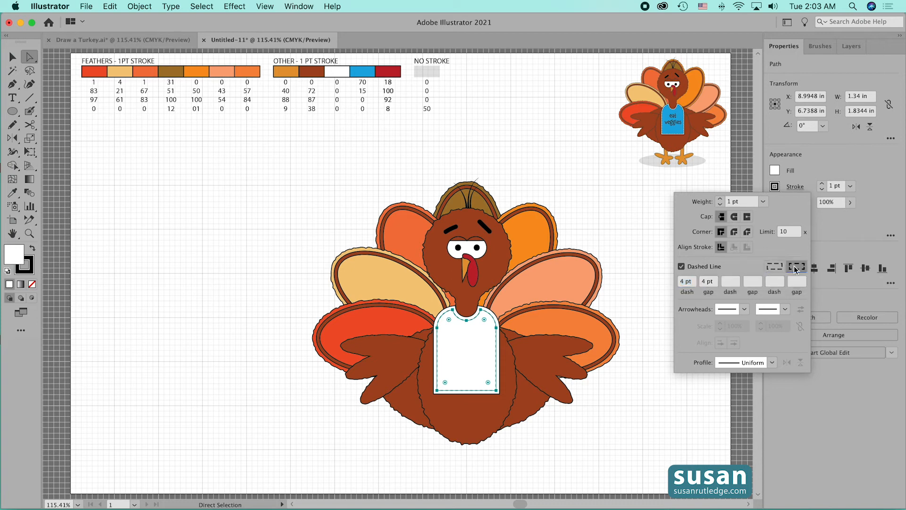
click(626, 239)
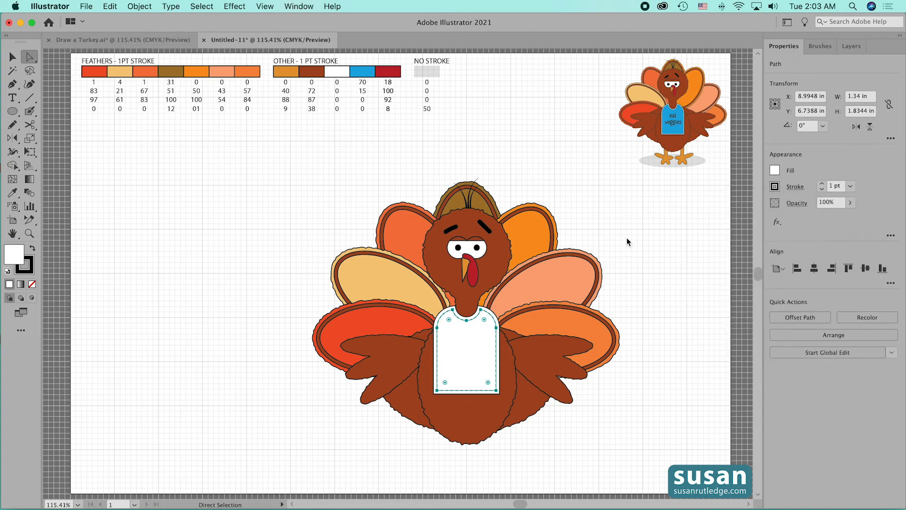
- Color the inner bib shape with the blue swatch using the Eyedropper
click(608, 190)
click(466, 349)
key(i)
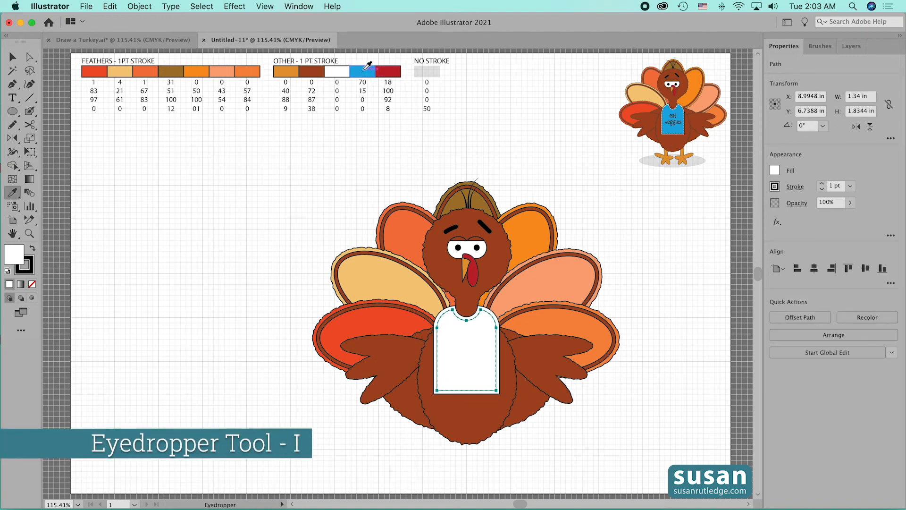
click(366, 72)
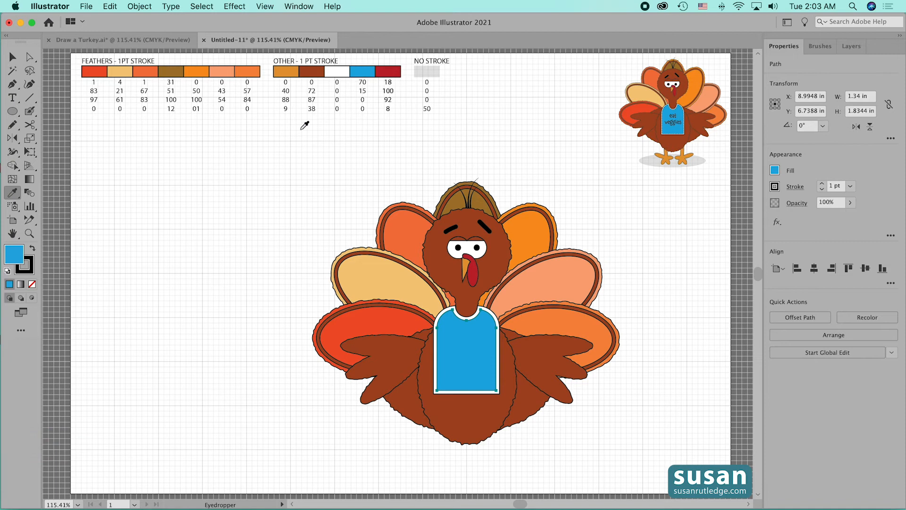
key(v)
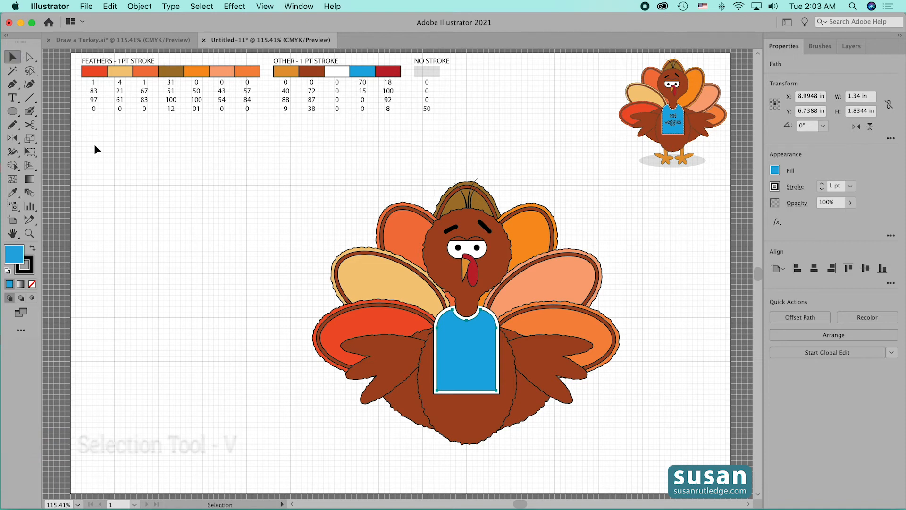
click(183, 229)
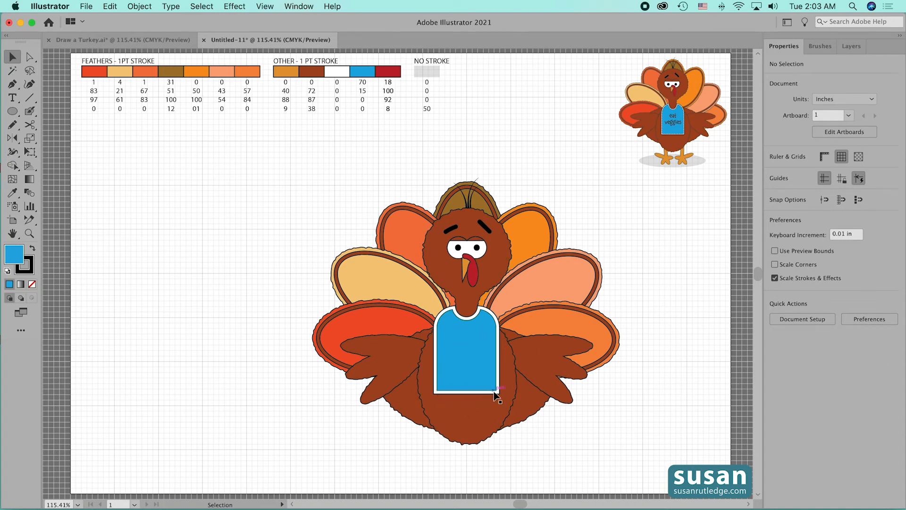
- Reapply the dashed line to the blue inner bib's stroke, with 4 pt dashes and 4 pt gaps aligned to the corners
click(465, 341)
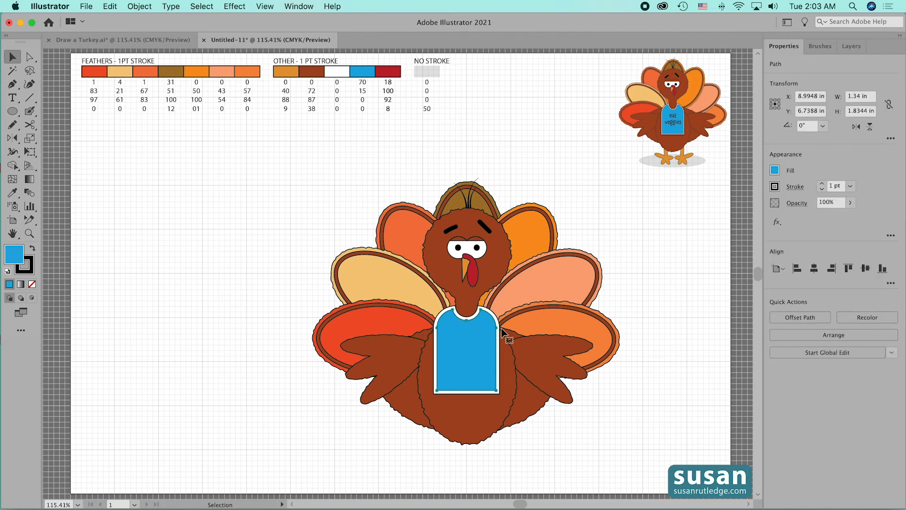
click(796, 187)
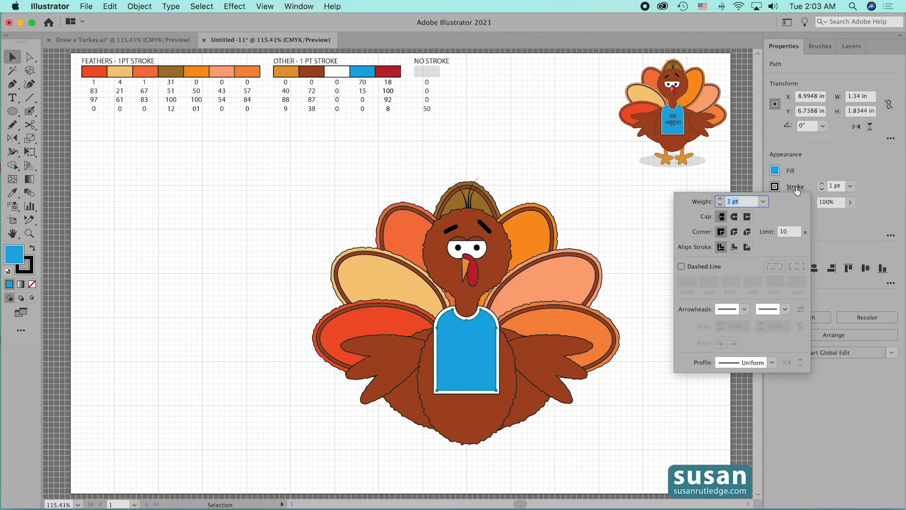
click(681, 267)
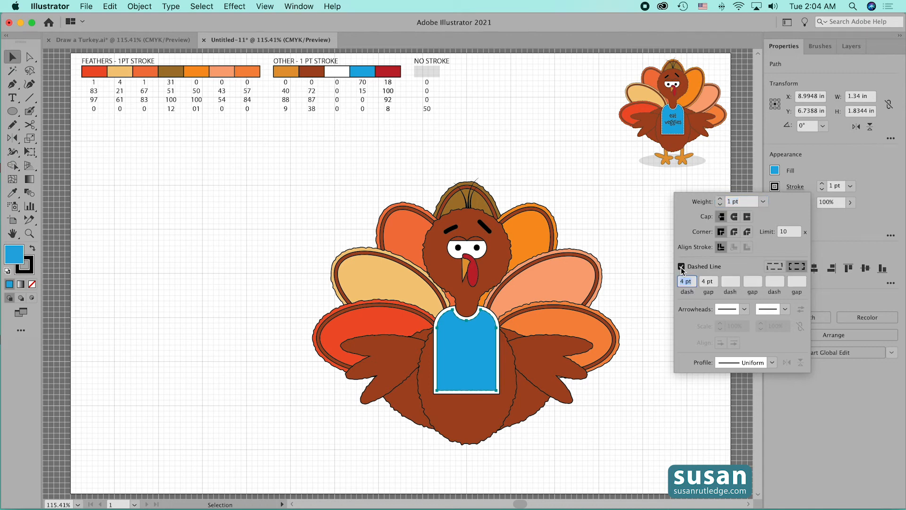
click(612, 230)
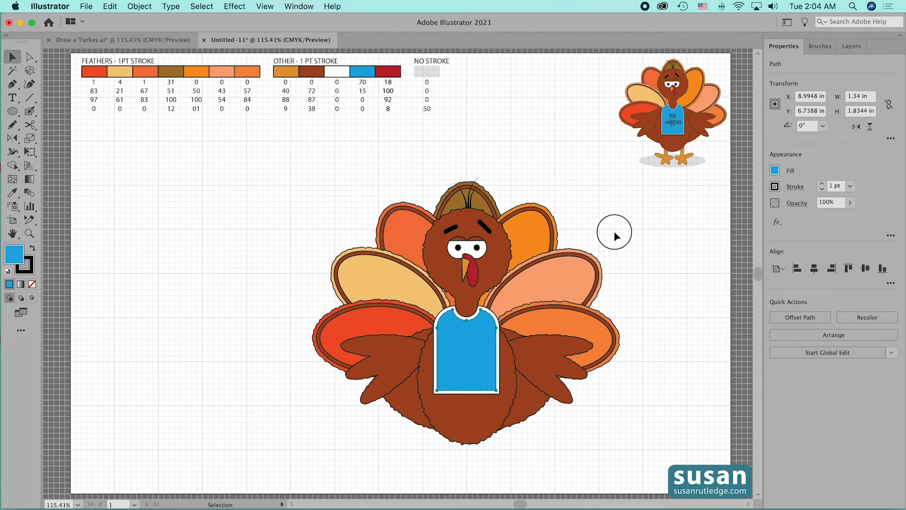
- Create a text area beside the turkey and set its type to Chaloops Regular at 25 pt
click(613, 231)
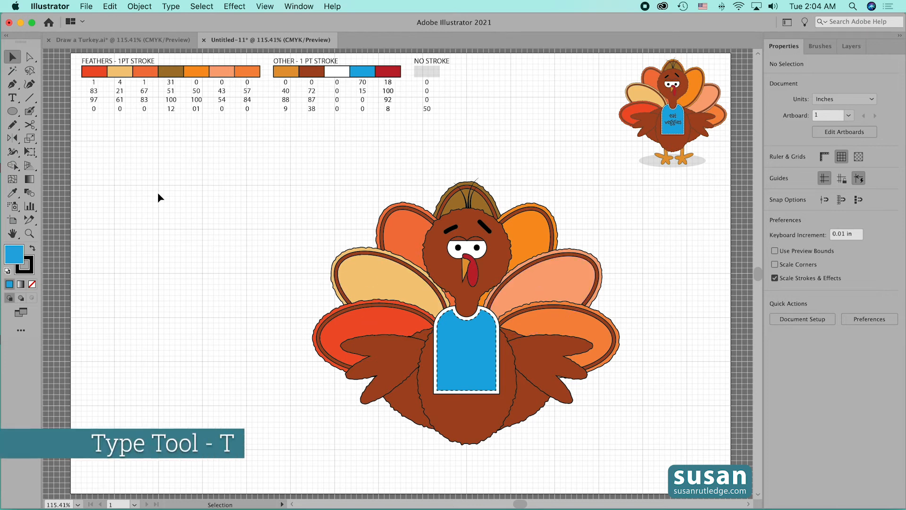
key(t)
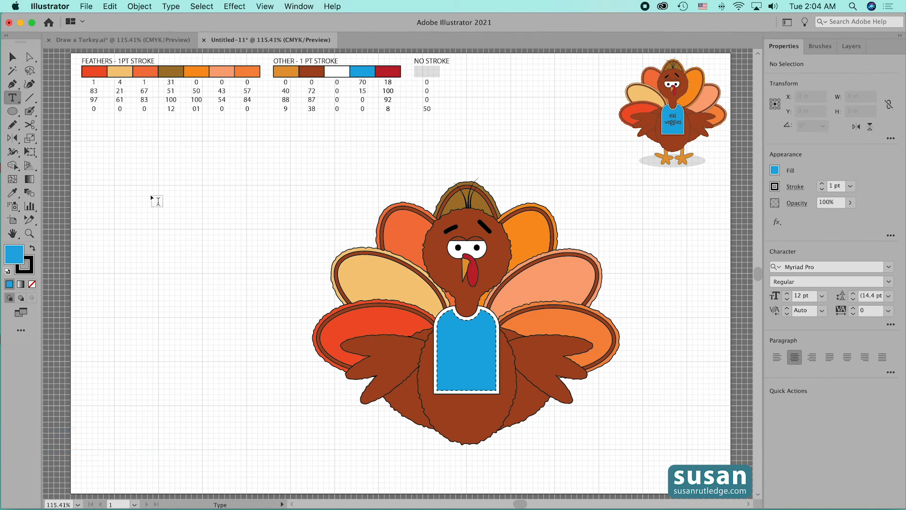
drag(142, 183, 272, 307)
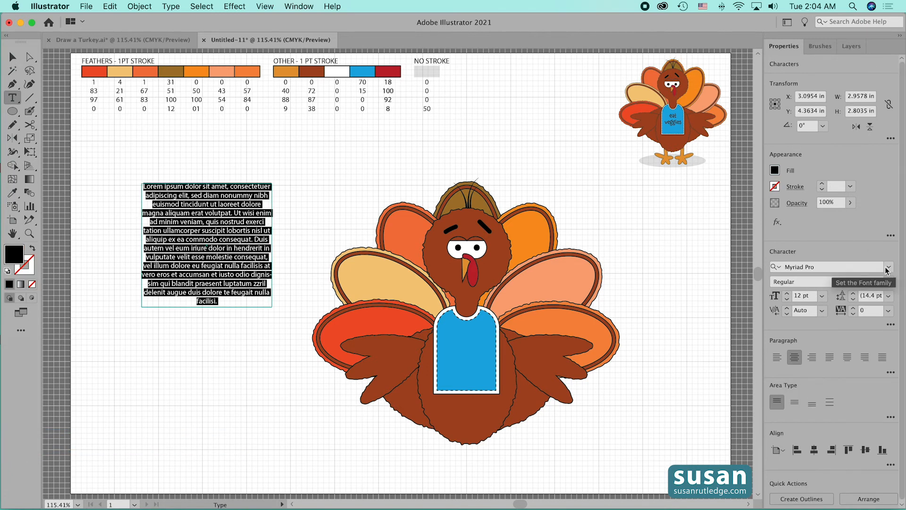
click(890, 268)
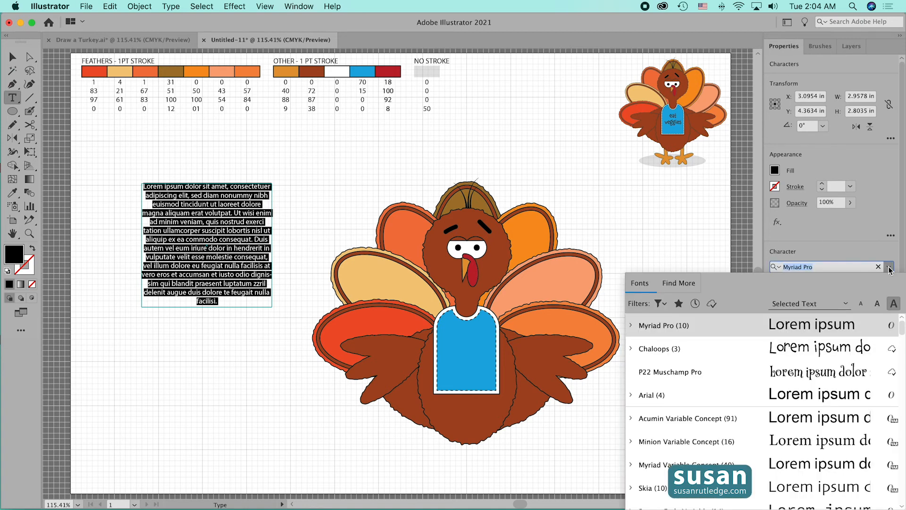
click(674, 351)
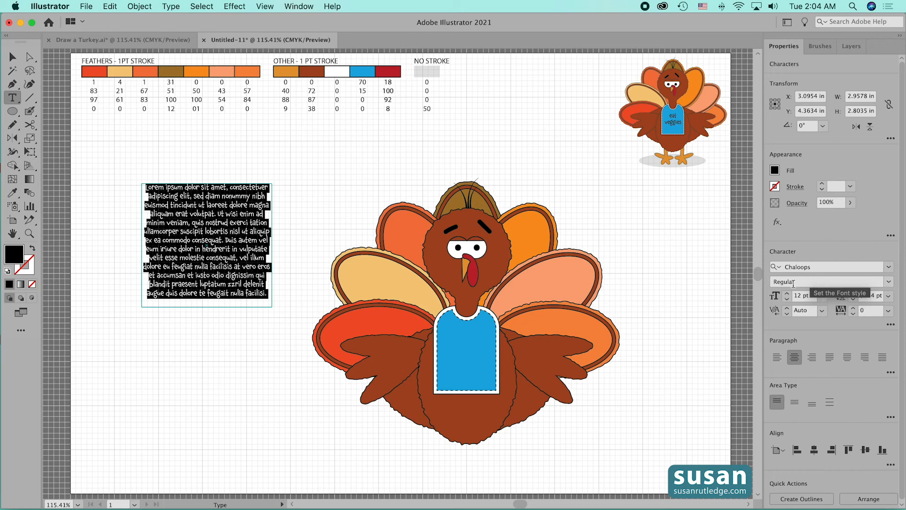
click(808, 296)
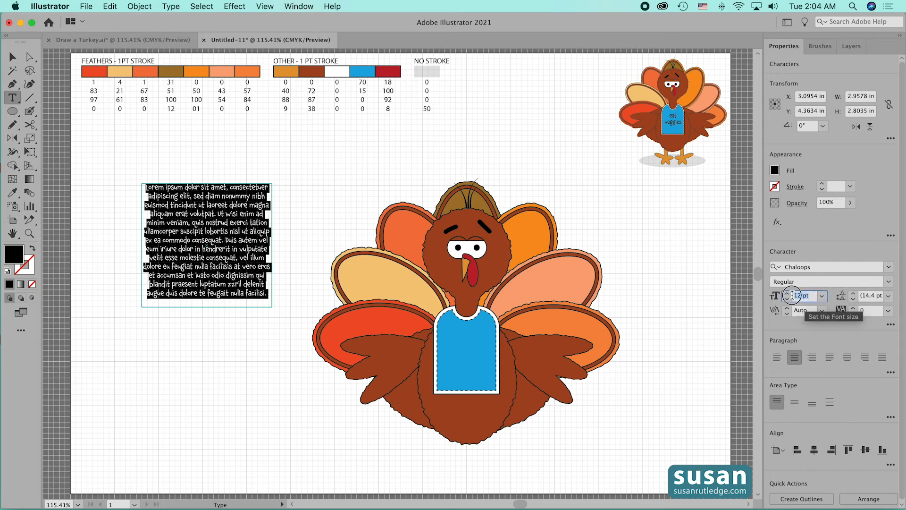
text(25)
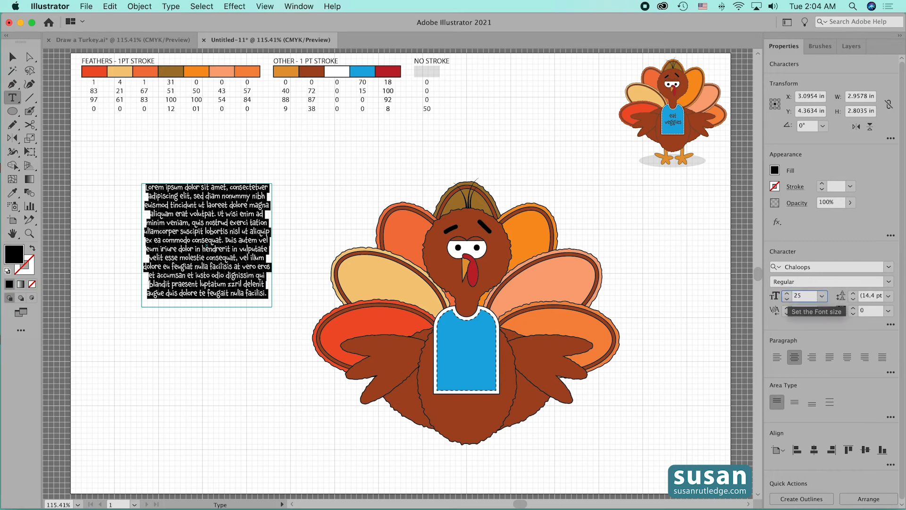
key(Return)
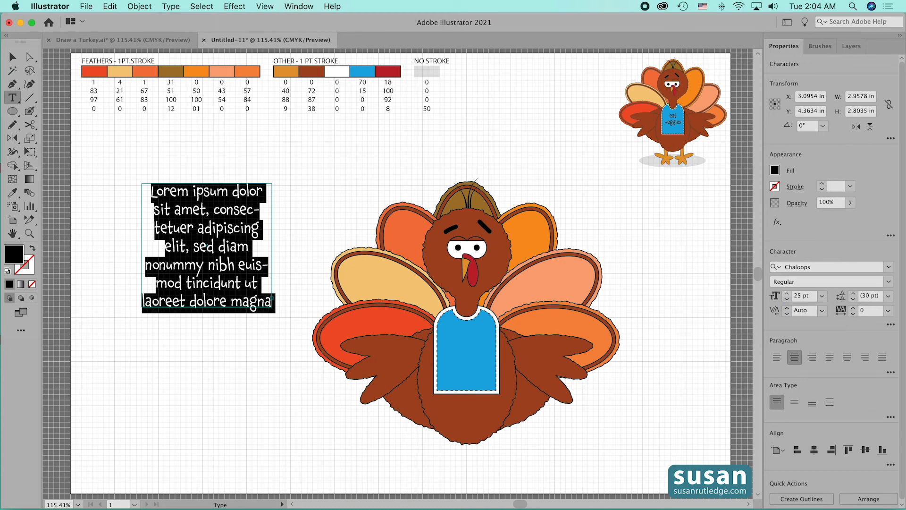
- Replace the placeholder text with "eat" and "veggies" on two lines and convert the lettering to outlines
text(eat)
key(Return)
text(veggies)
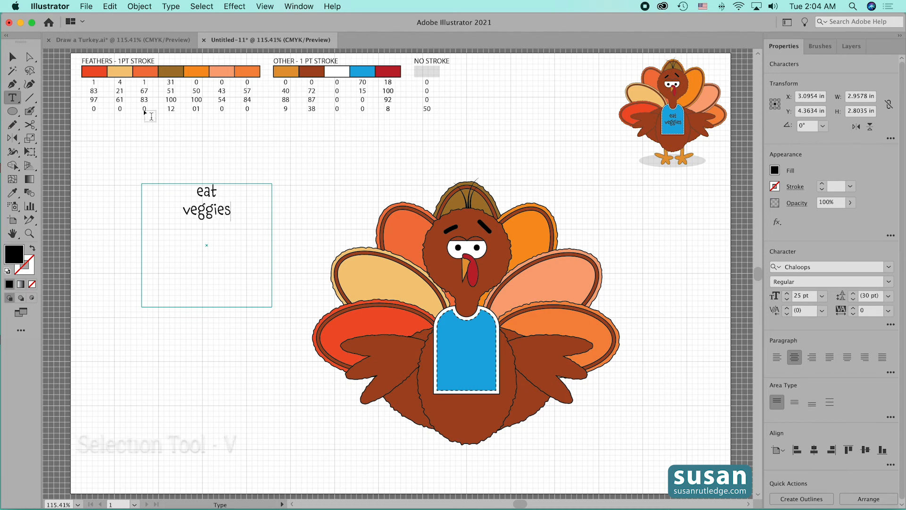
click(11, 56)
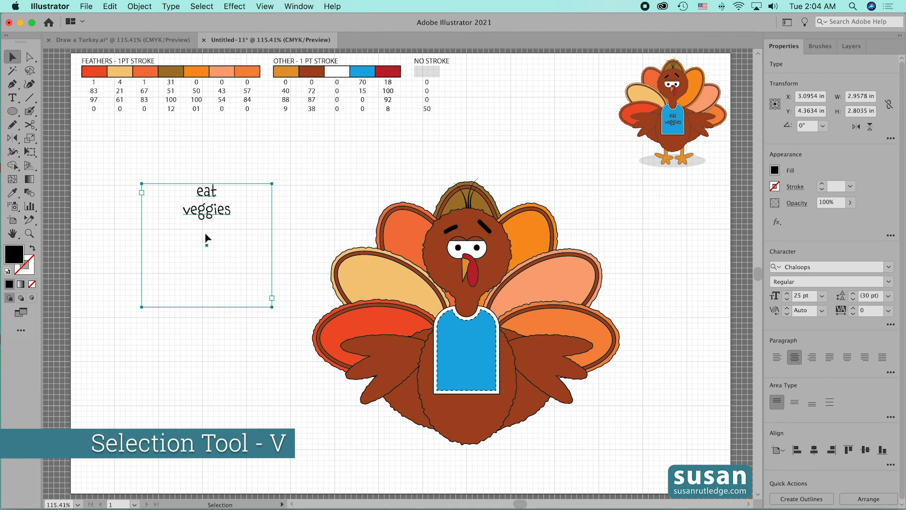
click(815, 501)
click(253, 287)
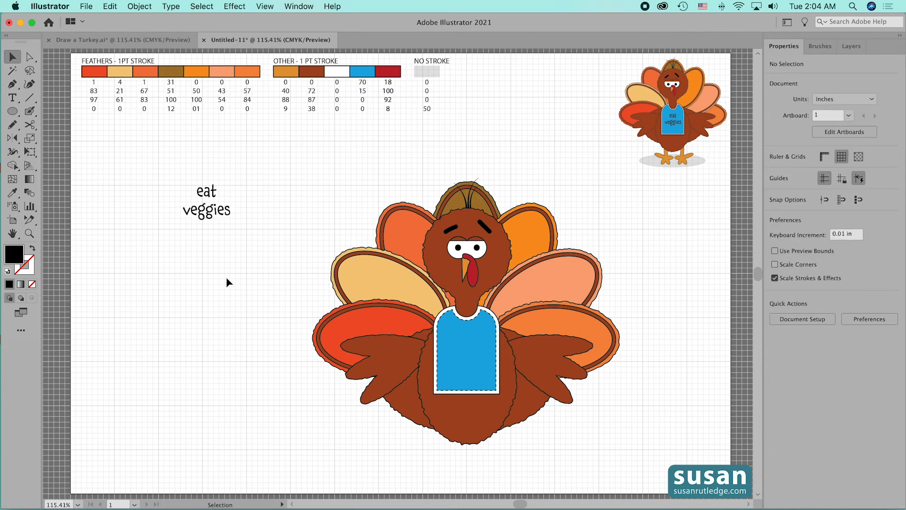
- Move the outlined "eat veggies" lettering onto the upper part of the blue bib
click(218, 220)
mouse_move(219, 220)
mouse_down()
mouse_move(231, 213)
mouse_move(298, 392)
mouse_move(446, 383)
mouse_move(467, 354)
mouse_up()
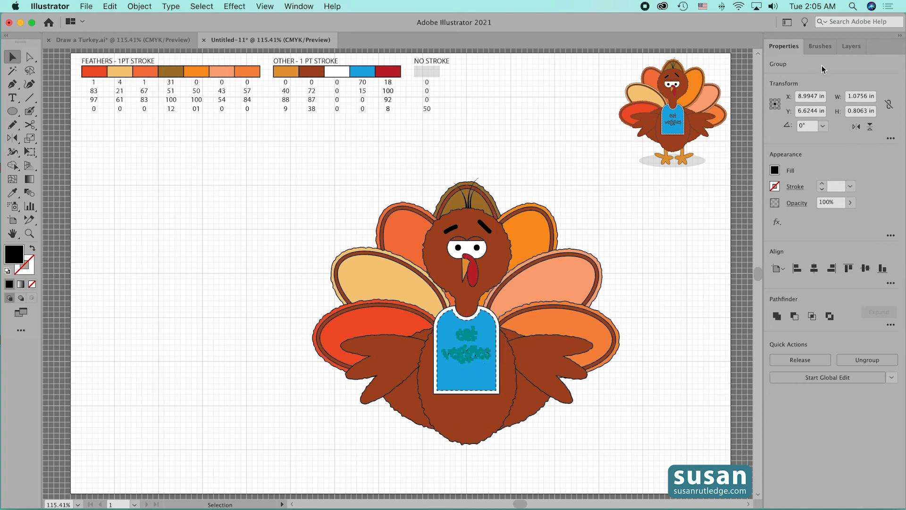
click(661, 318)
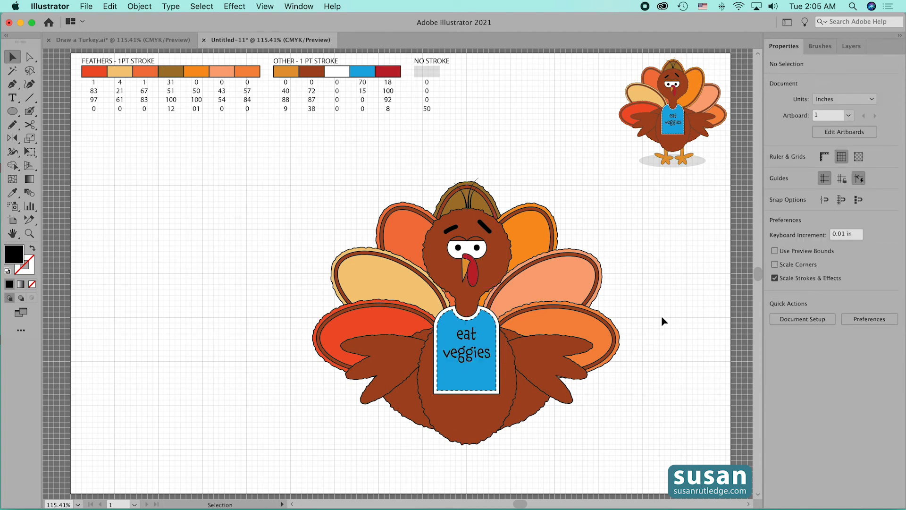
- Move the whole turkey straight up on the artboard to leave room for the feet
drag(295, 154, 630, 443)
drag(467, 415, 466, 361)
click(513, 429)
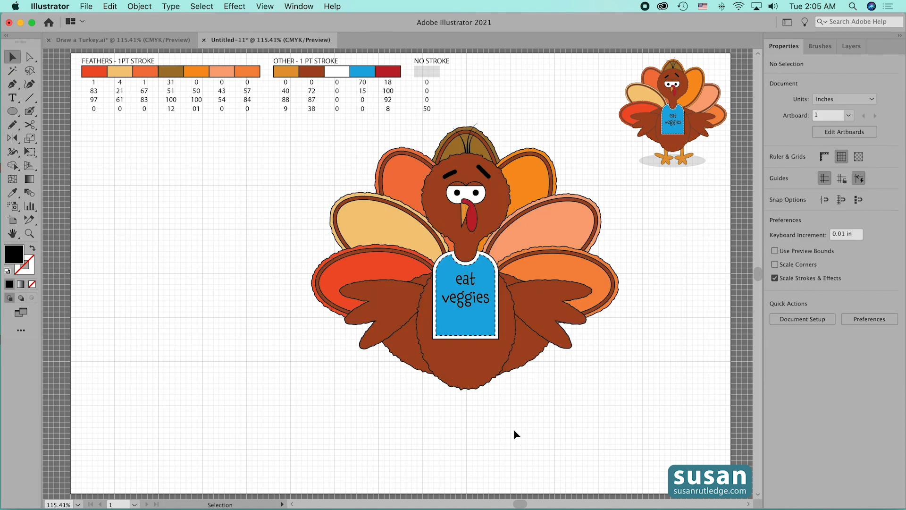
- Make the Feet layer active and create a 0.5 by 0.25 in ellipse in the empty area beside the turkey
key(super+a)
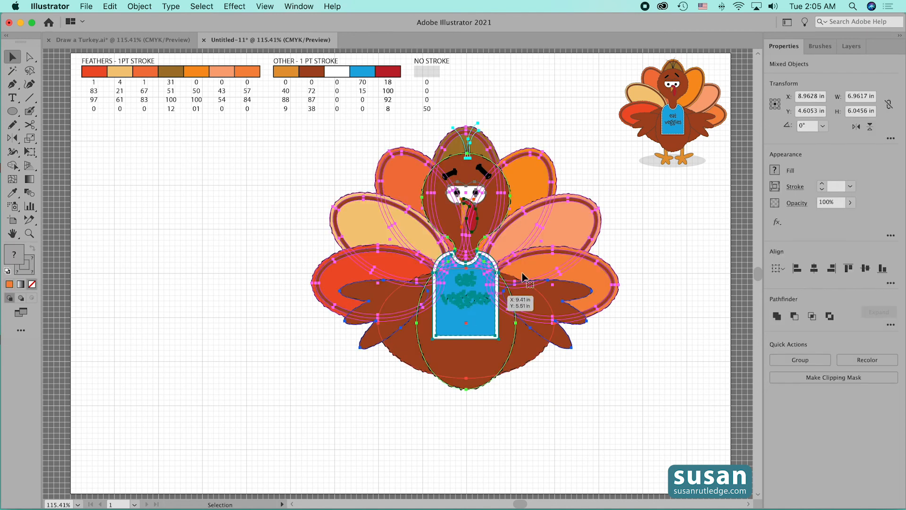
click(851, 46)
click(859, 65)
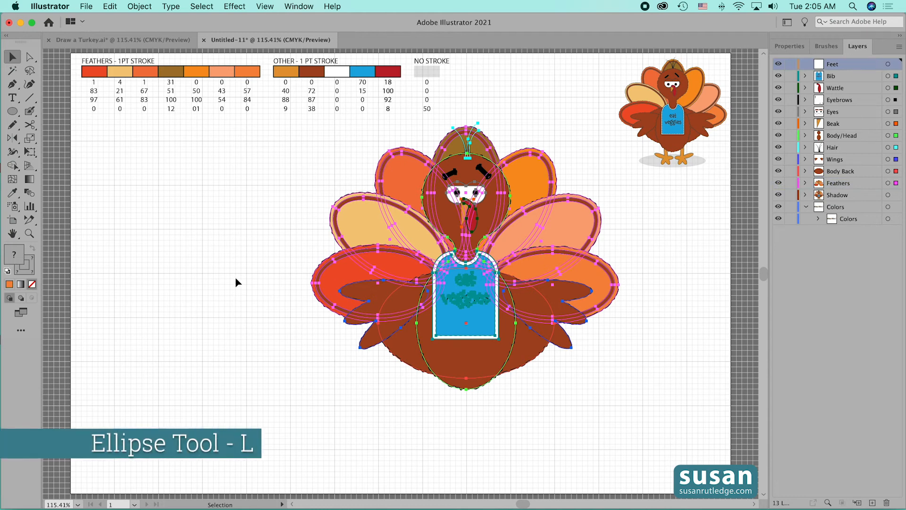
key(l)
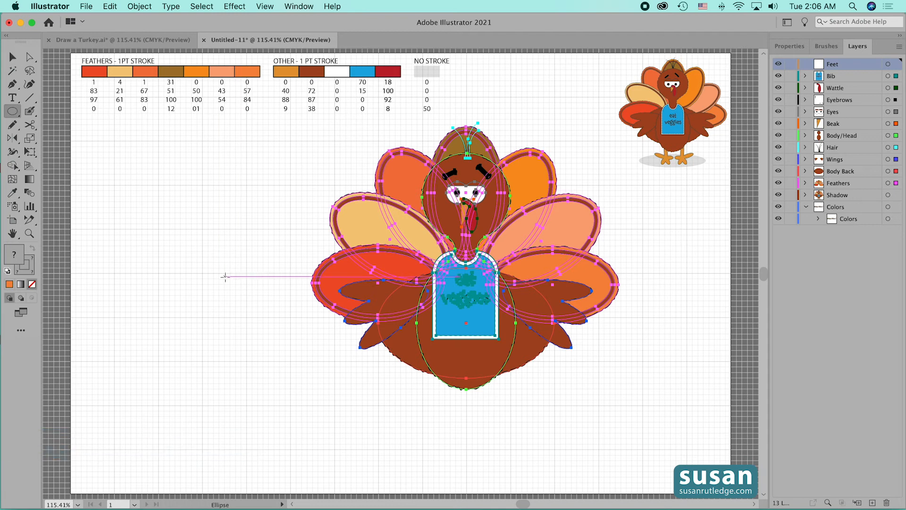
click(225, 277)
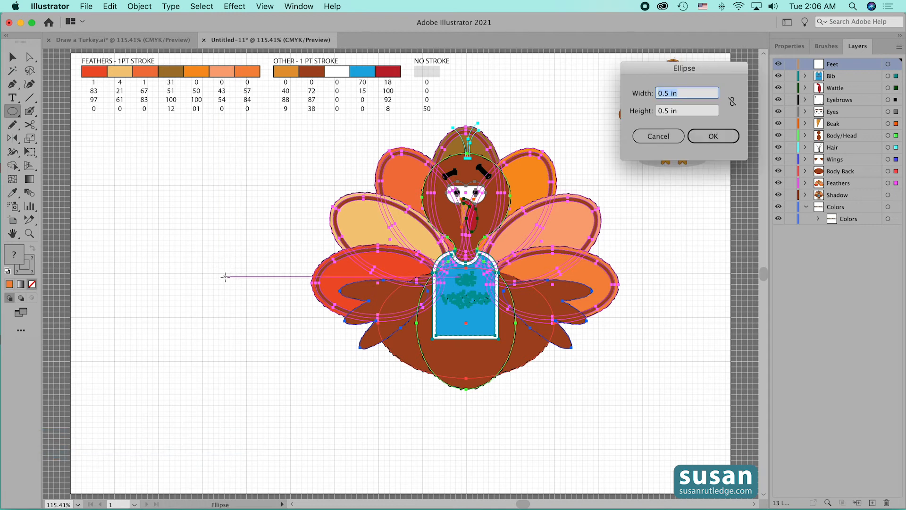
key(Tab)
text(.25)
key(Return)
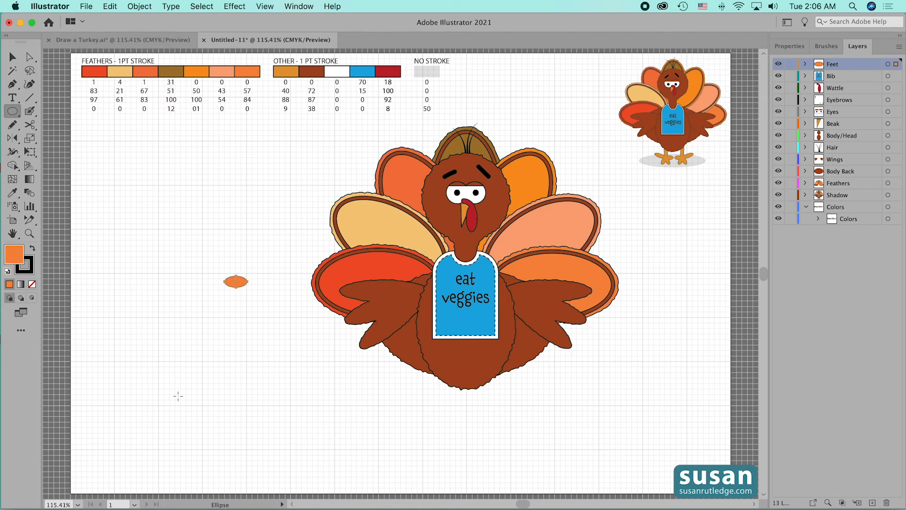
- Rotate a copy of the small ellipse 60° about its right end anchor and repeat it once to form three toes
key(v)
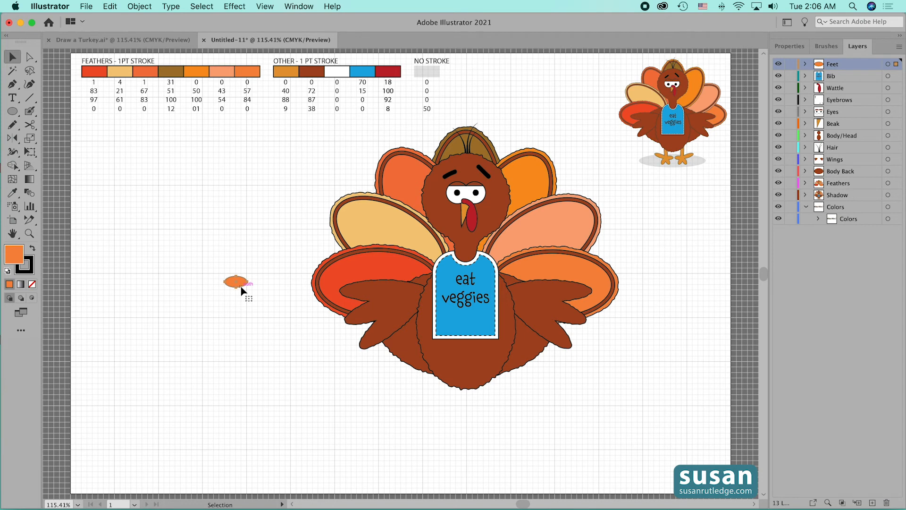
drag(241, 287, 227, 286)
key(r)
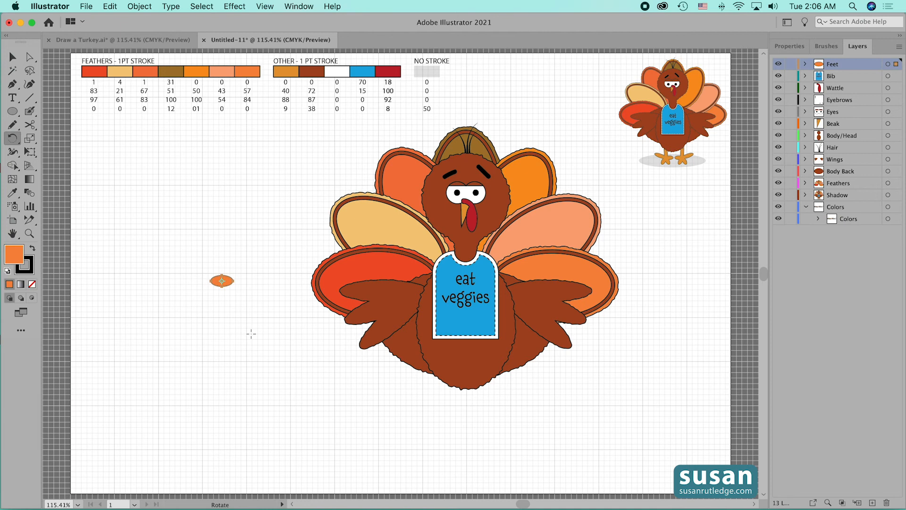
alt+click(231, 281)
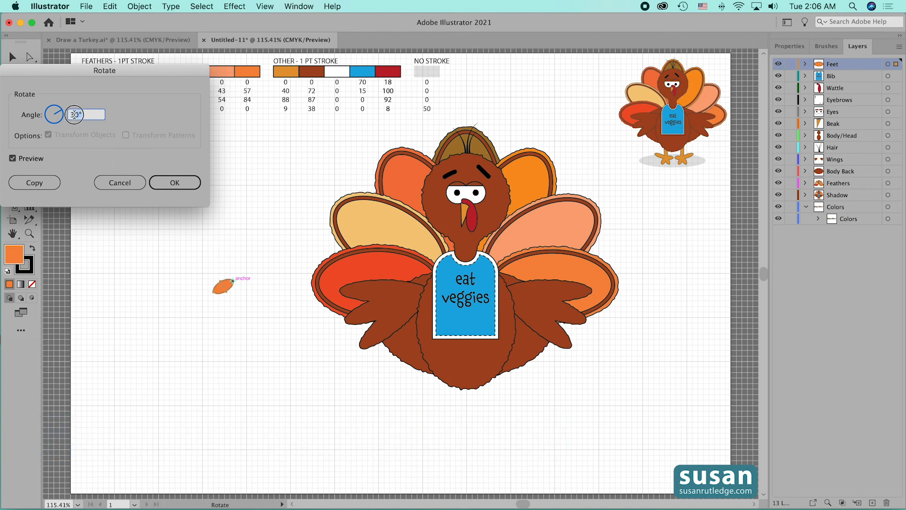
text(60)
click(36, 183)
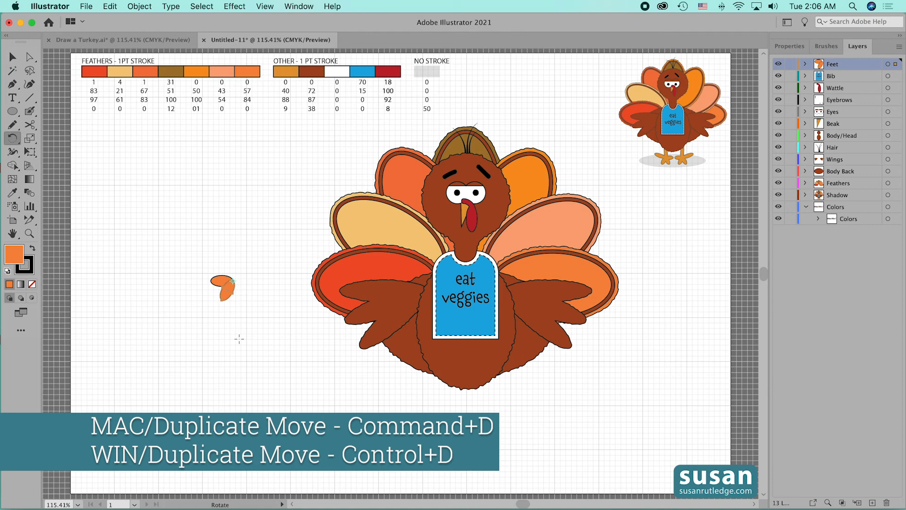
key(super+d)
key(v)
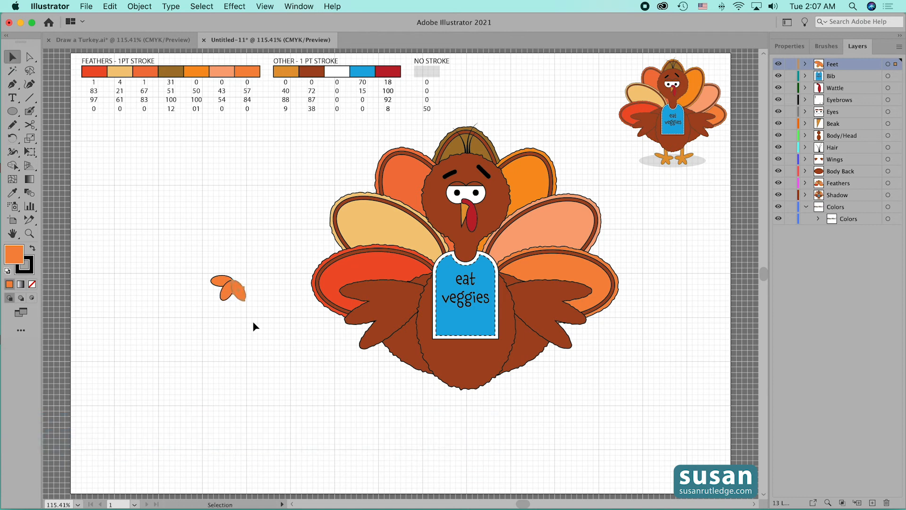
- Create a 0.75 by 0.25 in ellipse above the three toes
key(l)
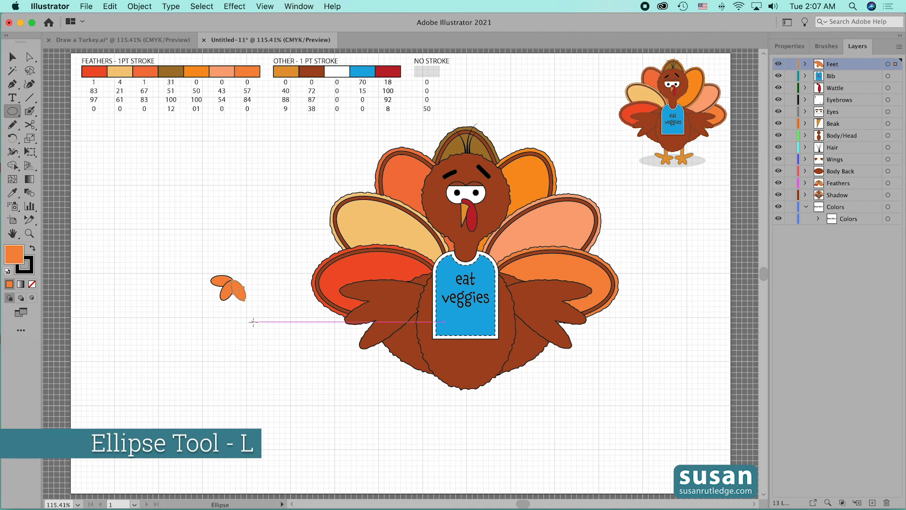
click(204, 217)
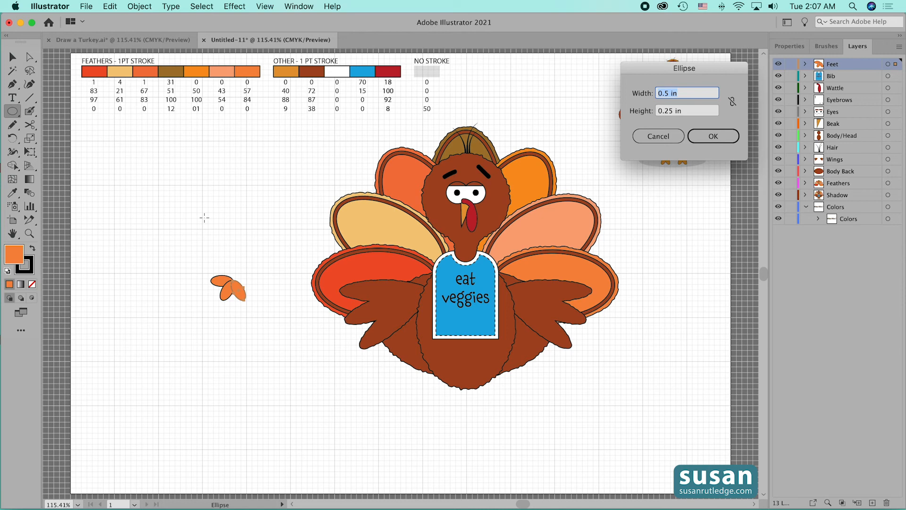
text(.75)
key(Tab)
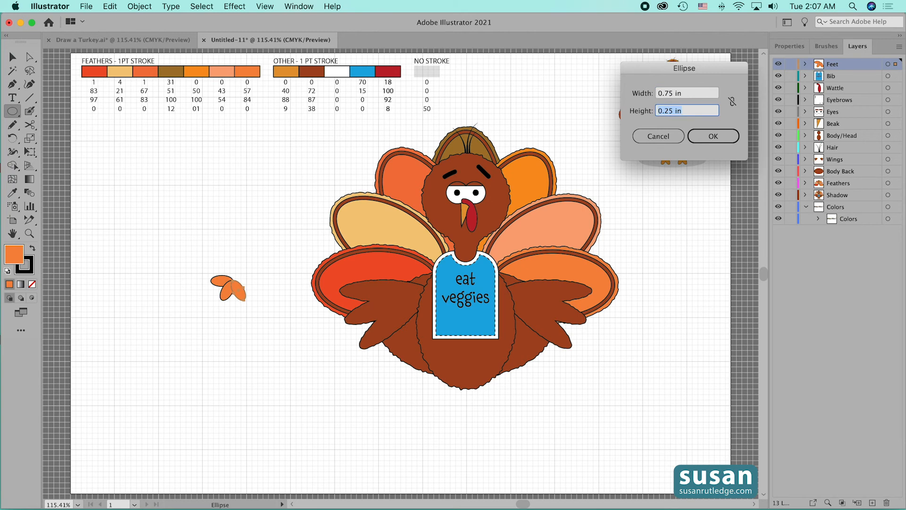
key(Return)
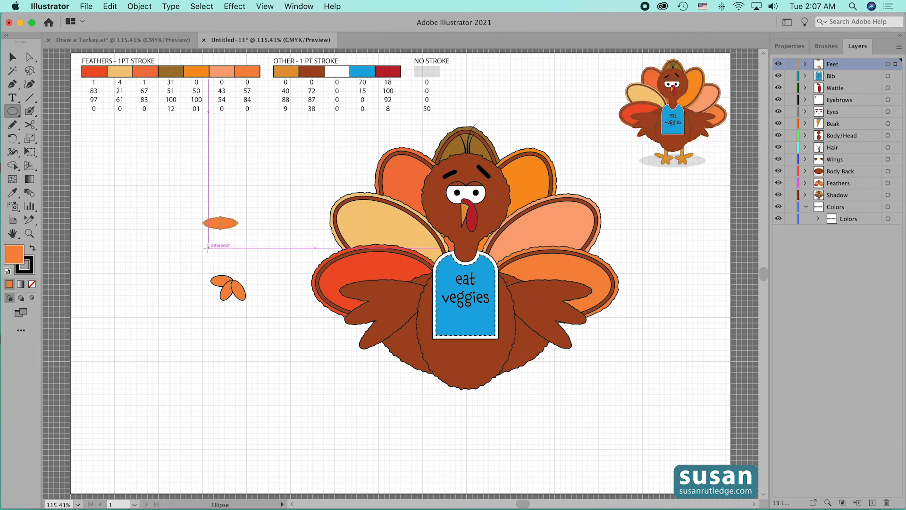
- Rotate the longer ellipse 20° about its left end anchor
key(r)
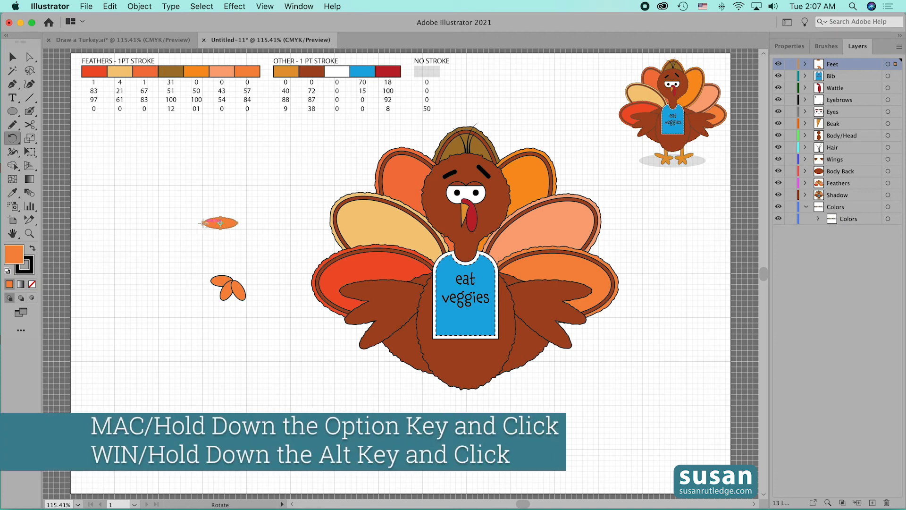
alt+click(202, 223)
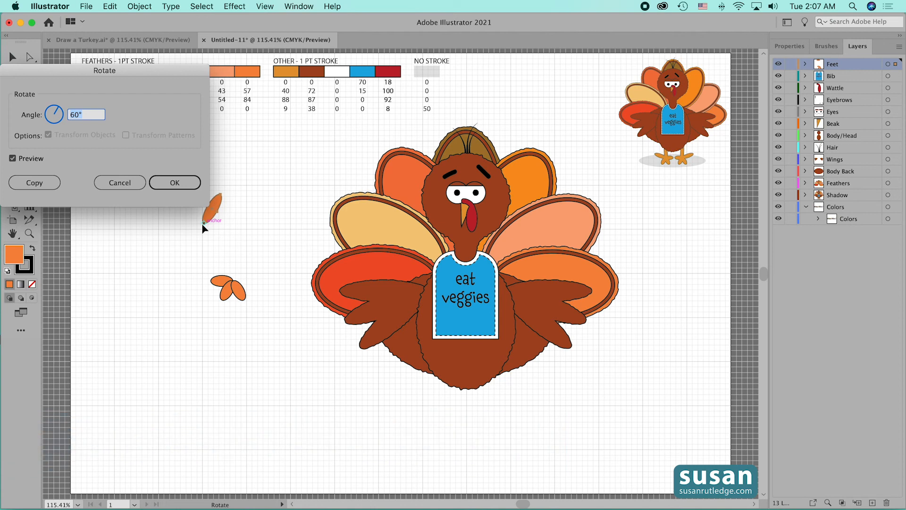
text(20)
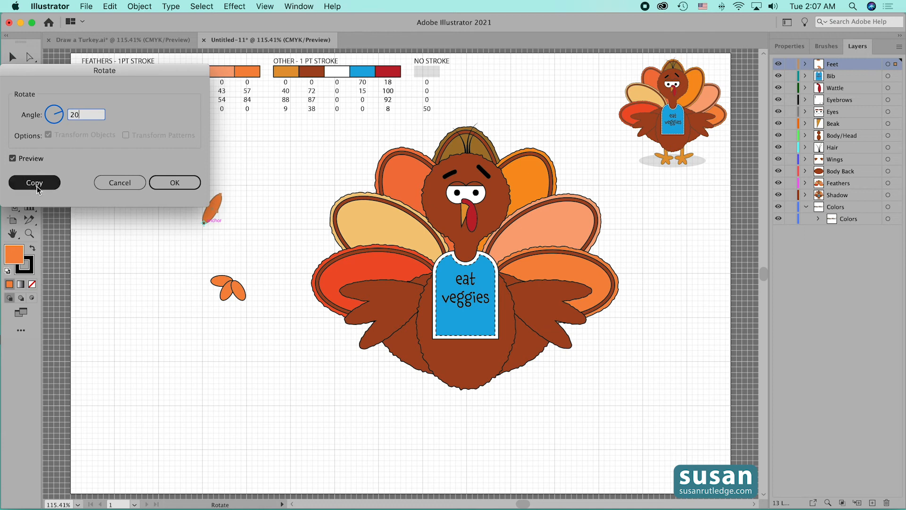
click(168, 183)
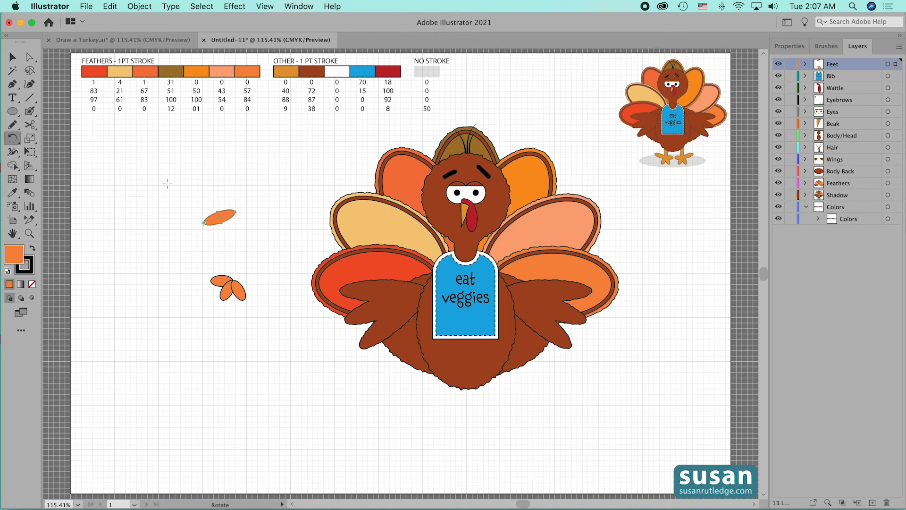
- Move the longer ellipse so its left end meets the toes' joint, and select all four foot shapes
key(v)
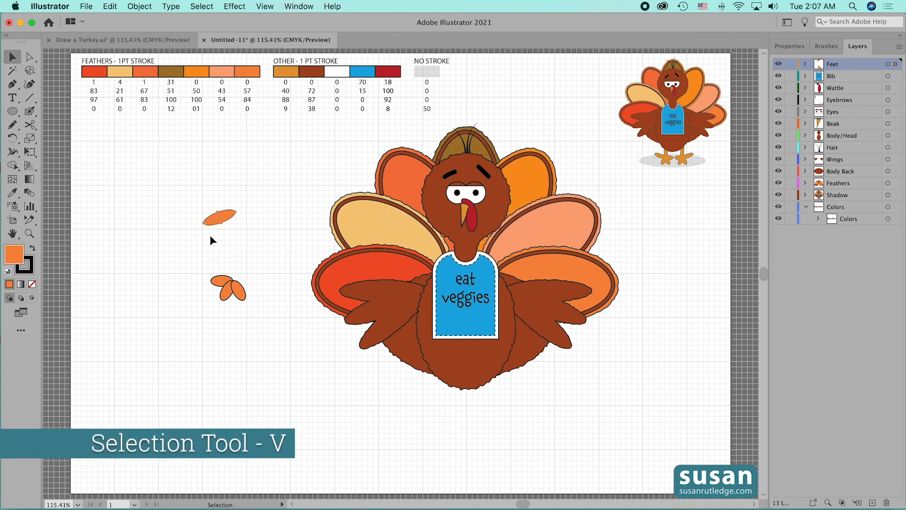
drag(215, 218, 242, 282)
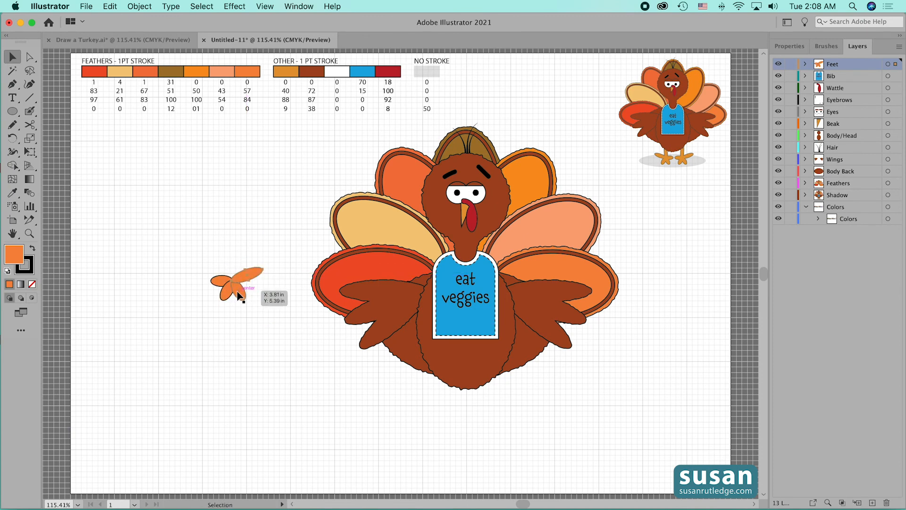
drag(213, 247, 227, 296)
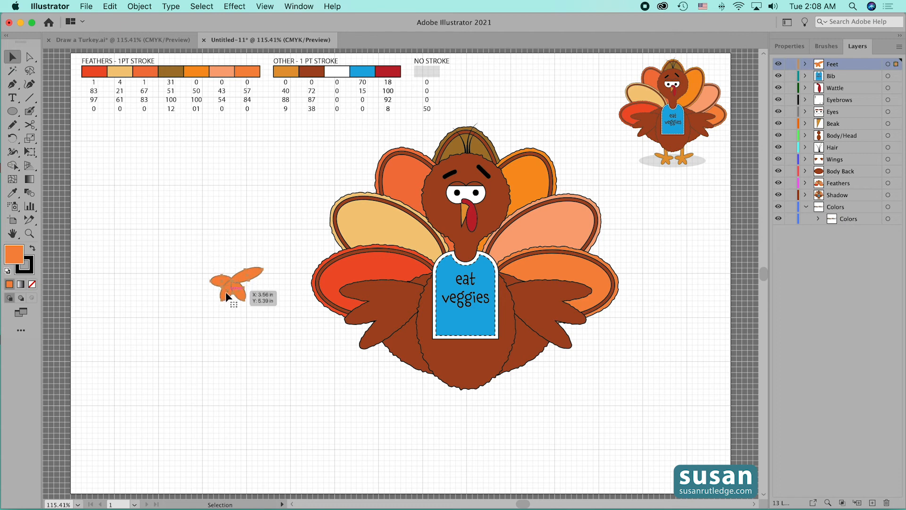
- Unite the four selected foot shapes into a single foot and deselect it
click(791, 46)
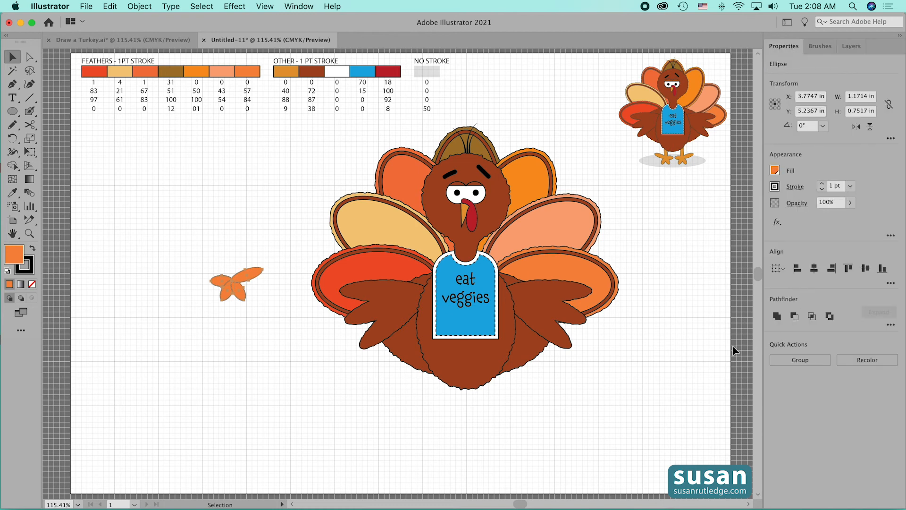
click(778, 319)
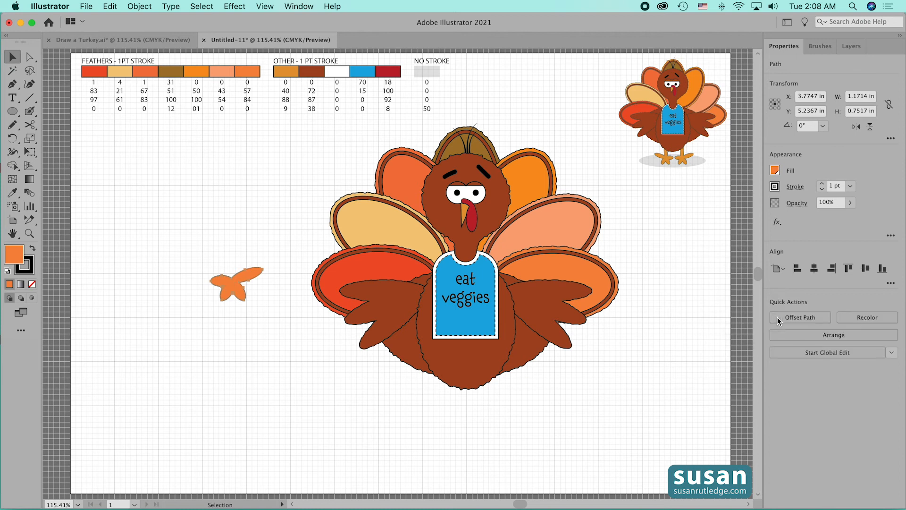
click(261, 311)
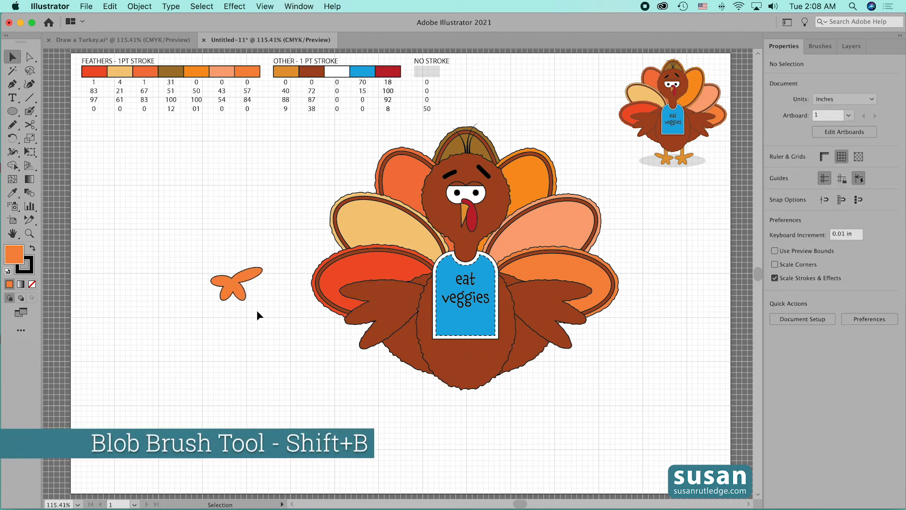
- Enlarge the Blob Brush and paint a slightly curved leg upward from the joint of the toes
key(shift+b)
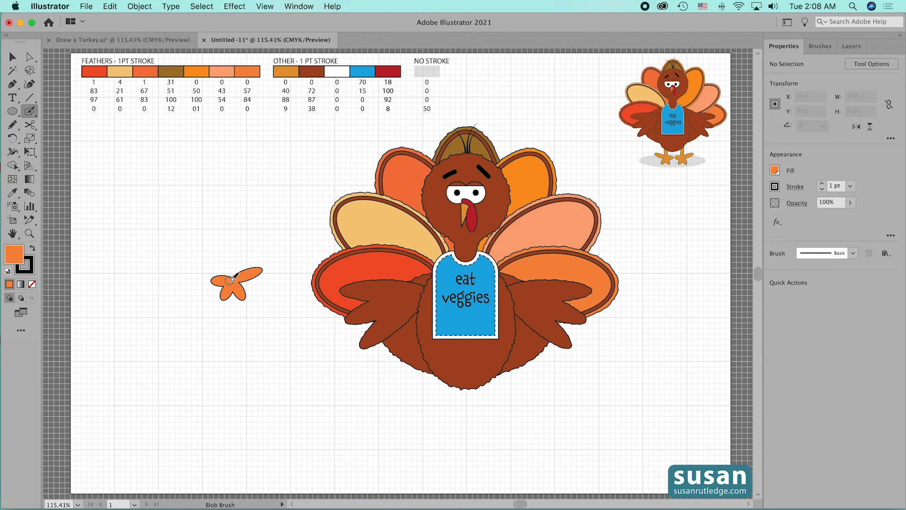
key(bracketright)
key(bracketright)
key(bracketright)
key(bracketright)
key(bracketright)
drag(232, 277, 228, 216)
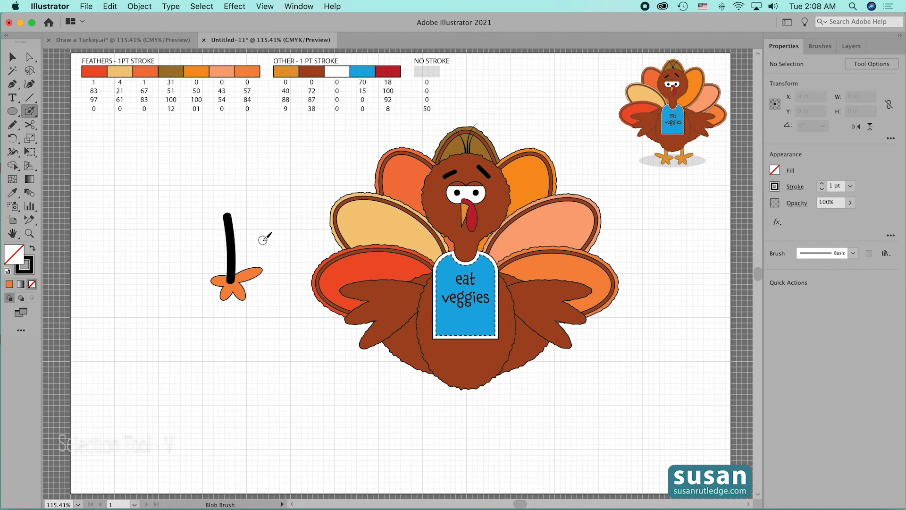
- Unite the painted leg with the foot and sample the golden first swatch of the OTHER colors onto the result
key(v)
mouse_move(189, 209)
mouse_down()
mouse_move(218, 226)
mouse_move(273, 306)
mouse_up()
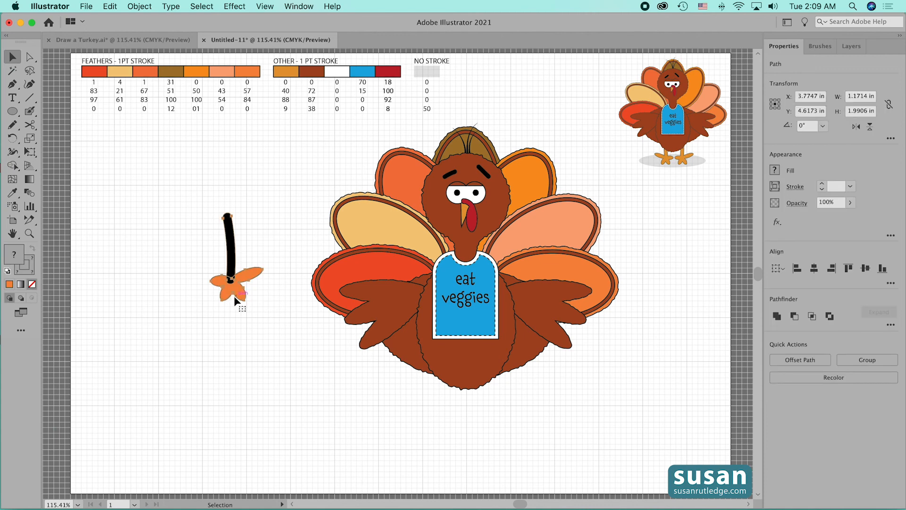
click(776, 316)
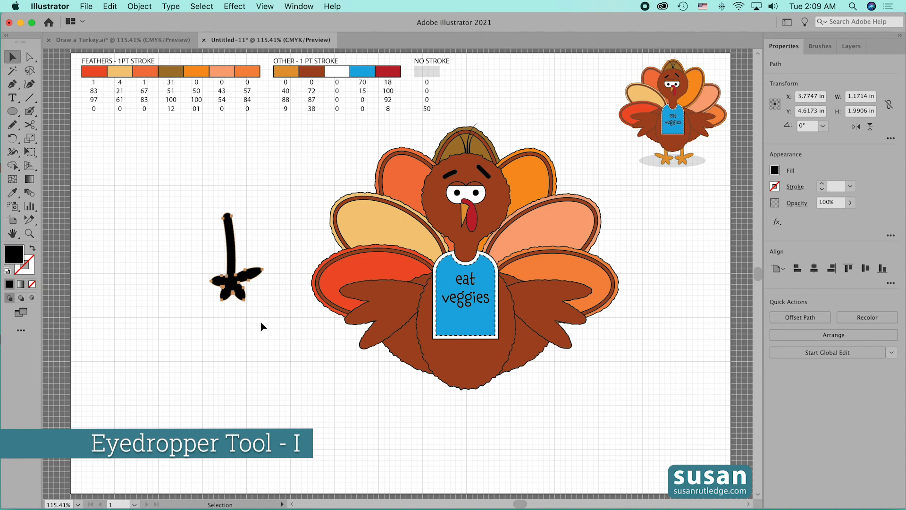
key(i)
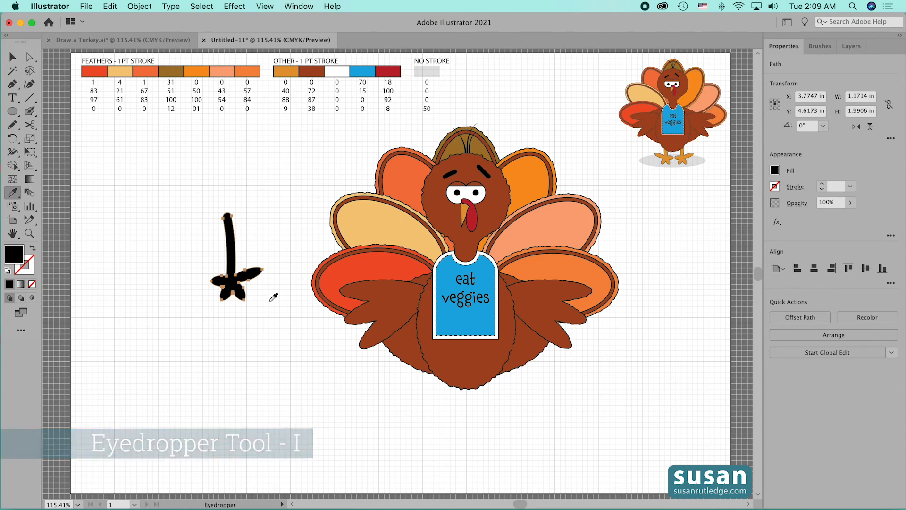
click(293, 70)
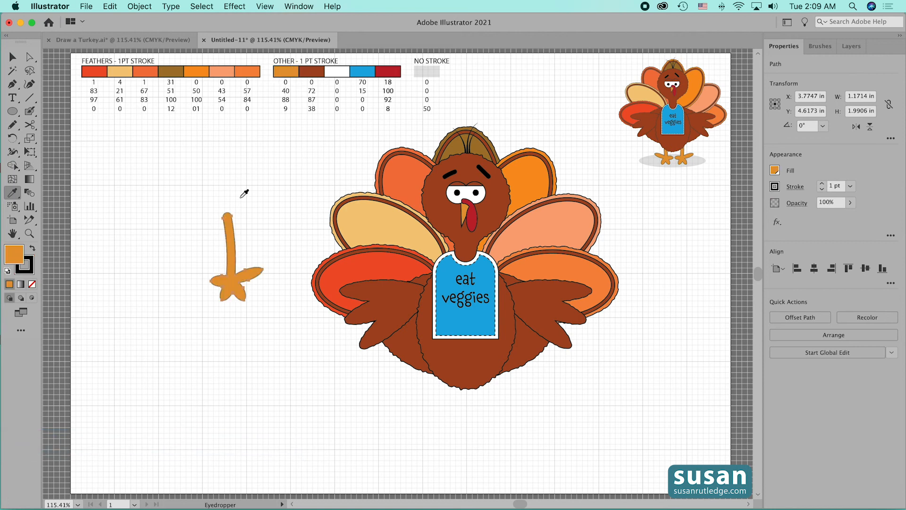
- Move the leg beneath the right half of the turkey's body and place a level copy to its left
key(v)
drag(234, 290, 492, 432)
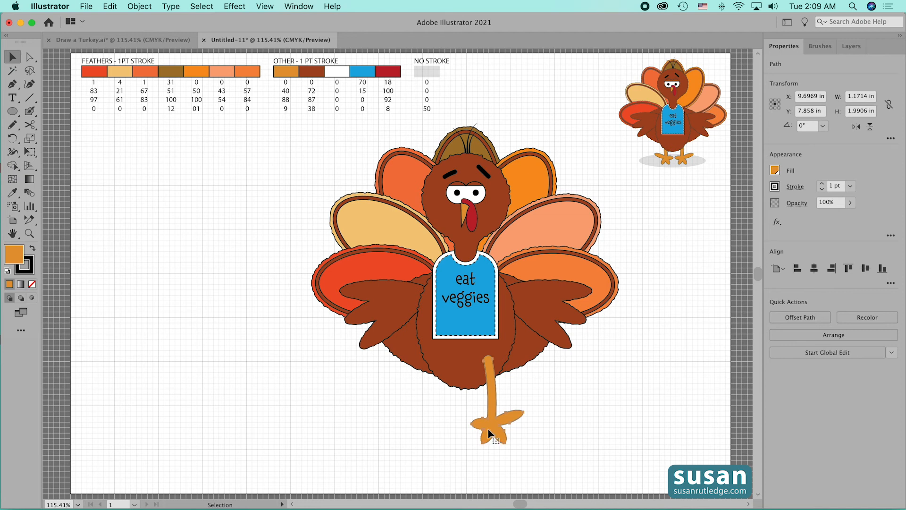
key(o)
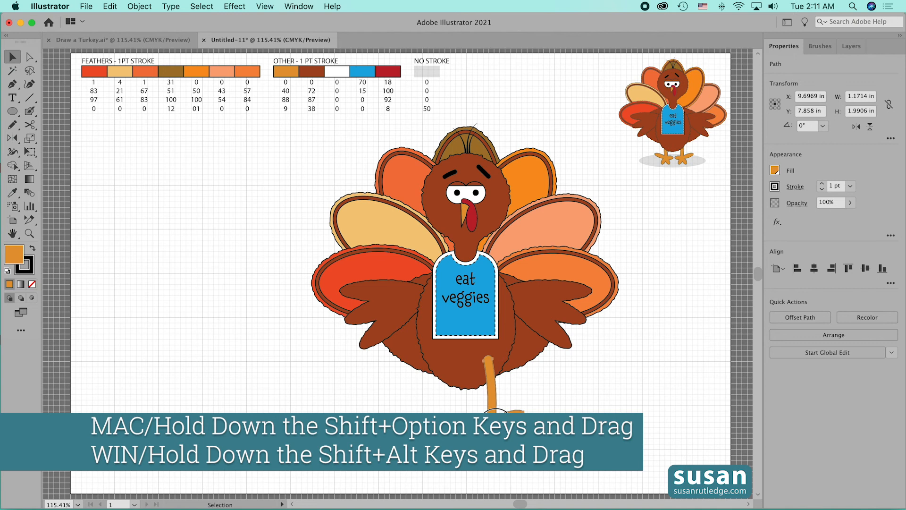
drag(499, 423, 449, 420)
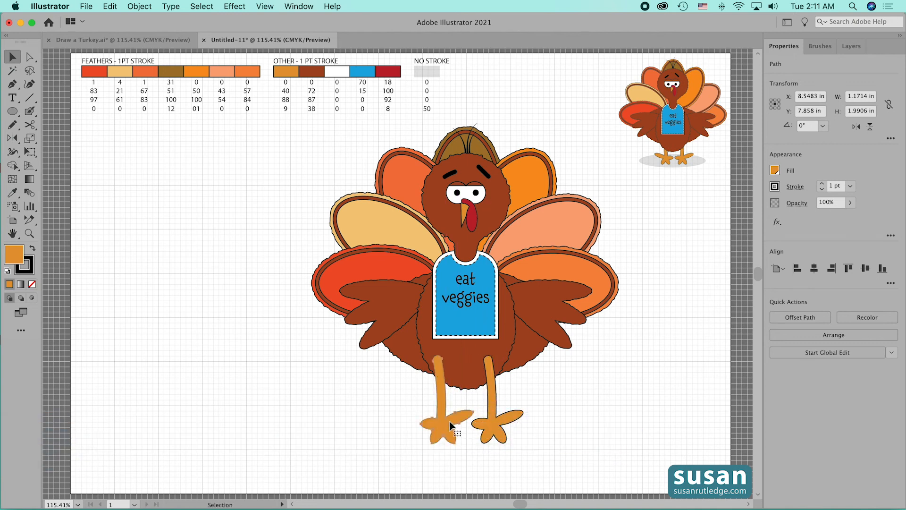
- Reflect the copied left leg across the vertical axis
click(12, 139)
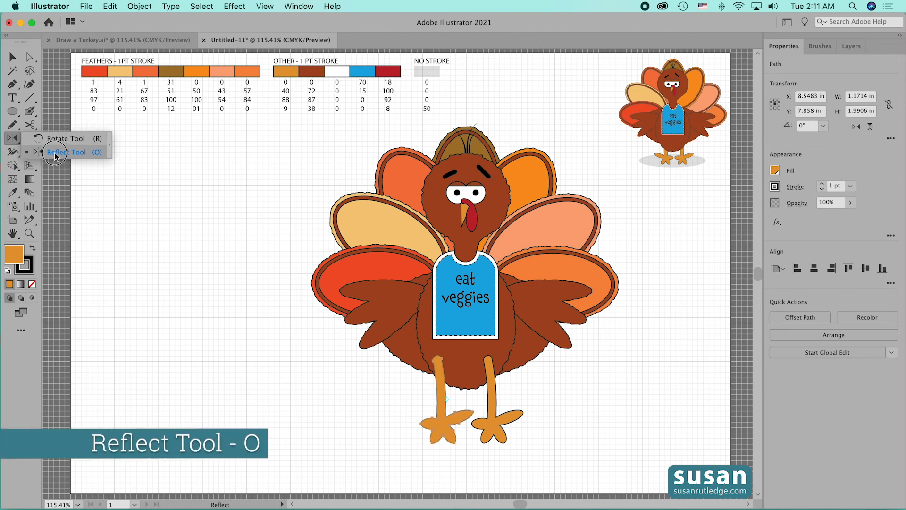
click(55, 154)
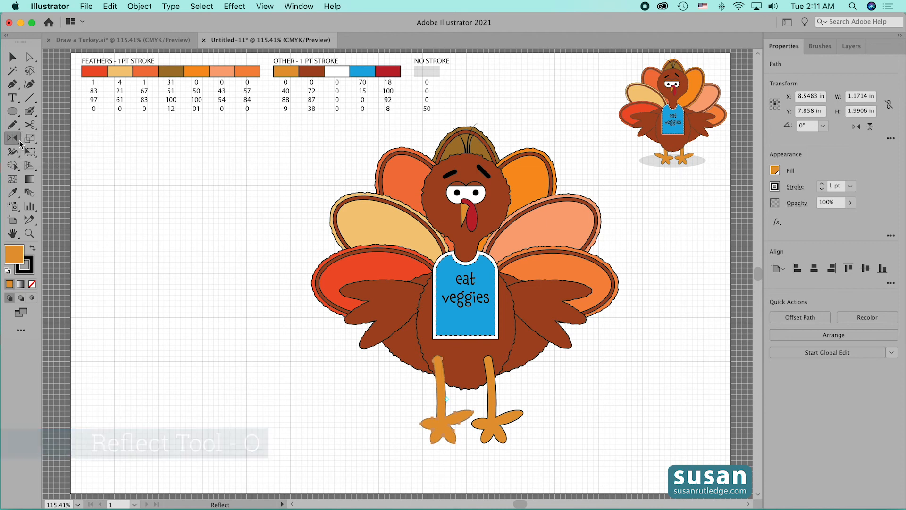
double_click(12, 138)
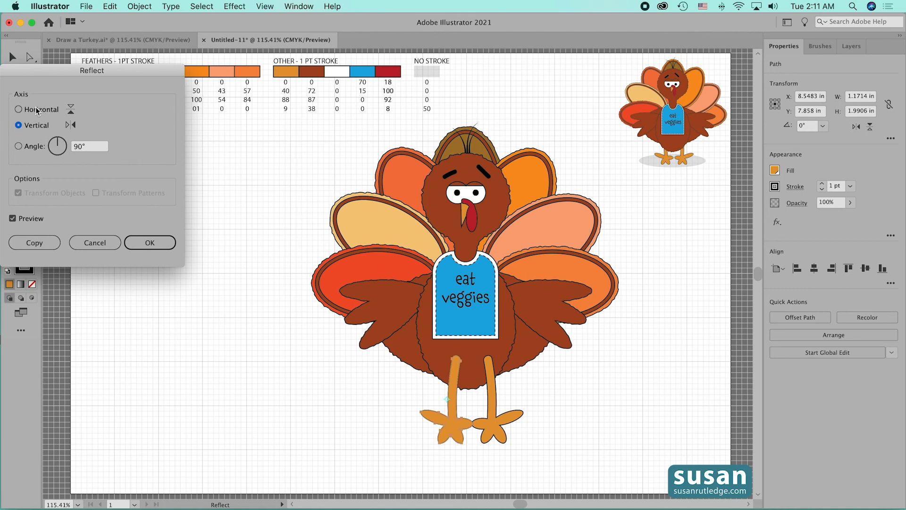
click(148, 243)
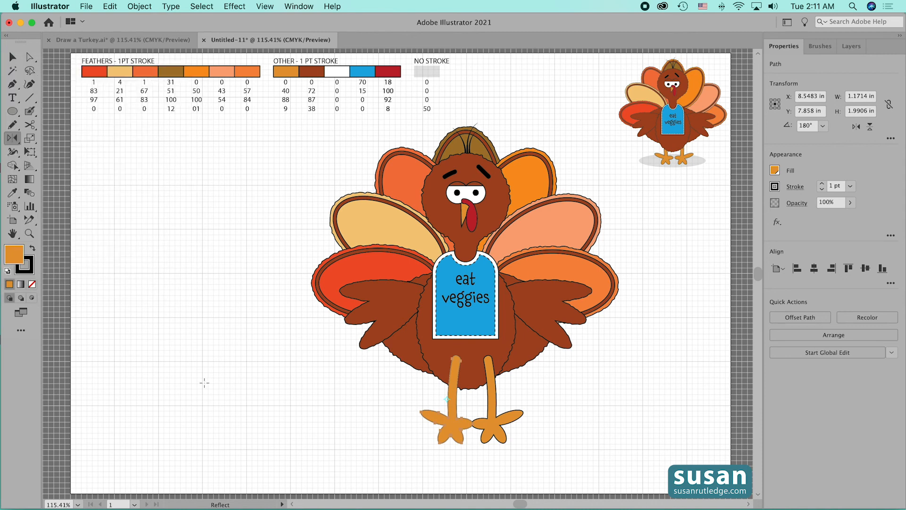
- Nudge the mirrored leg left, away from the other leg, to about X 8.26 in
key(v)
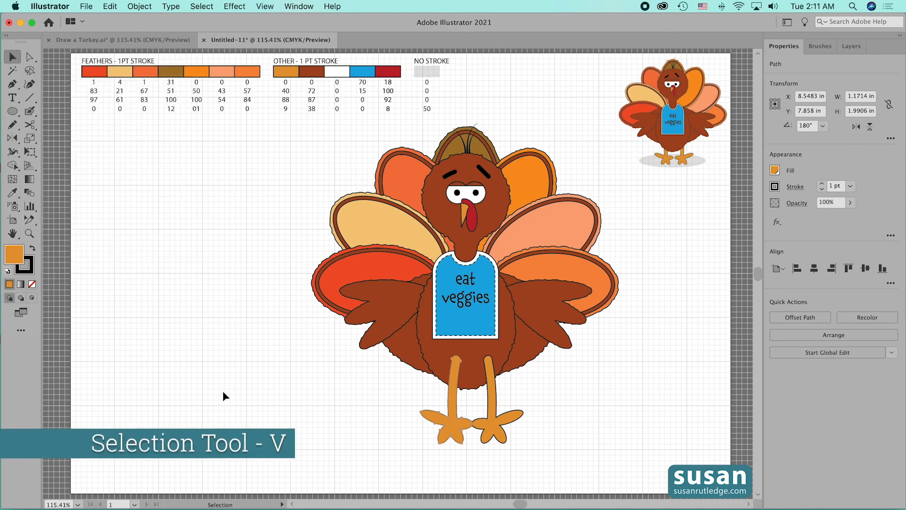
key(Left)
key(Left)
key(Left)
key(Left)
key(Left)
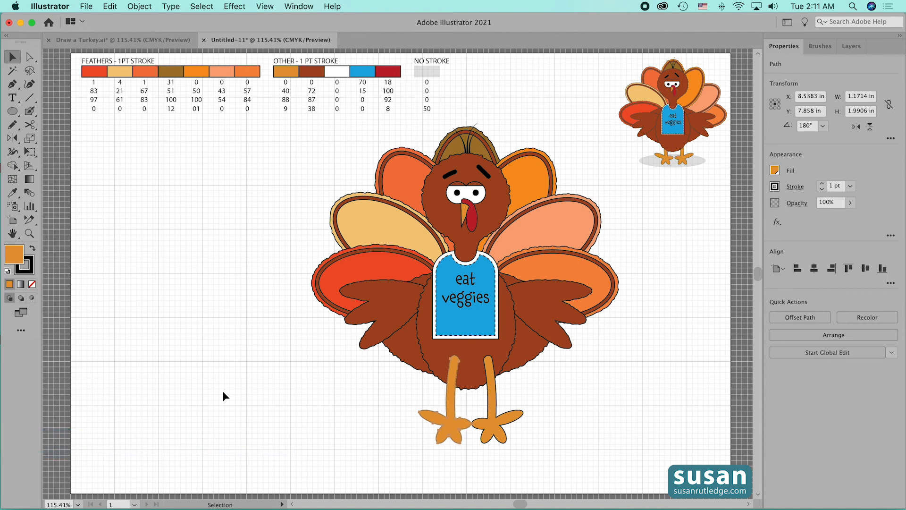
key(Left)
key(Left)
key(Left)
key(Left)
key(Left)
key(Left)
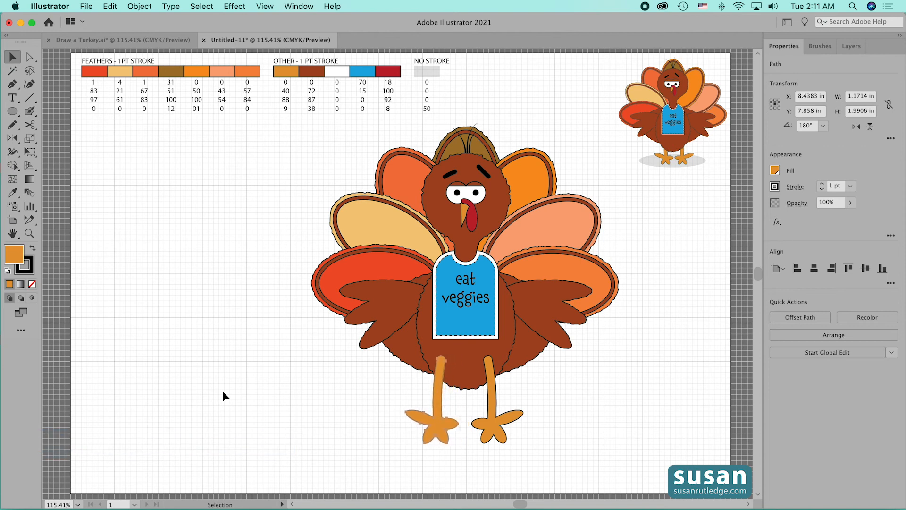
key(Right)
key(Right)
key(Right)
key(Right)
key(Right)
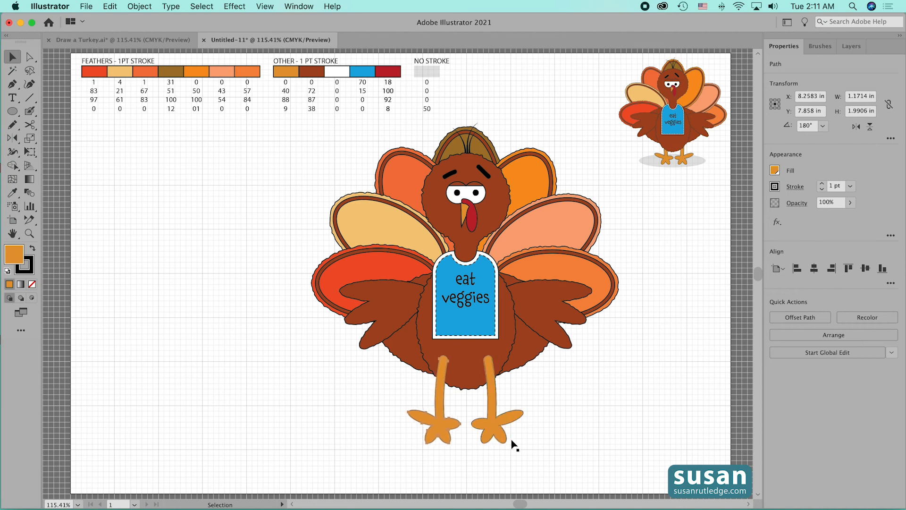
- Nudge the right leg slightly left to about X 9.66 in
click(495, 419)
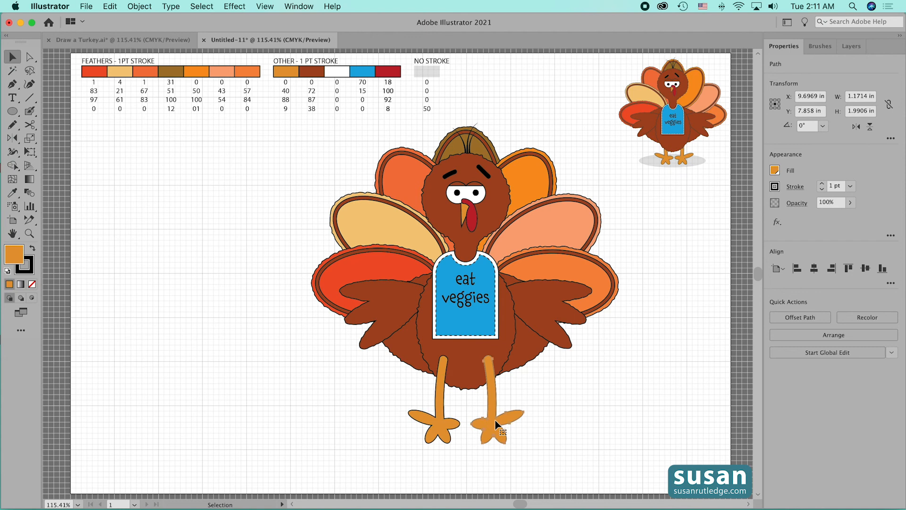
key(Left)
key(Left)
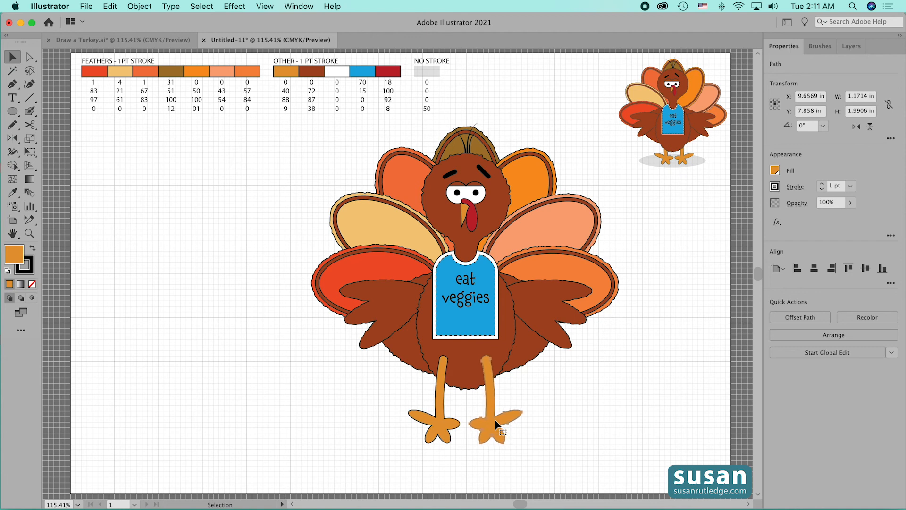
- Group both legs and shift the group slightly right to center it under the body at about X 9.02 in
drag(388, 411, 526, 437)
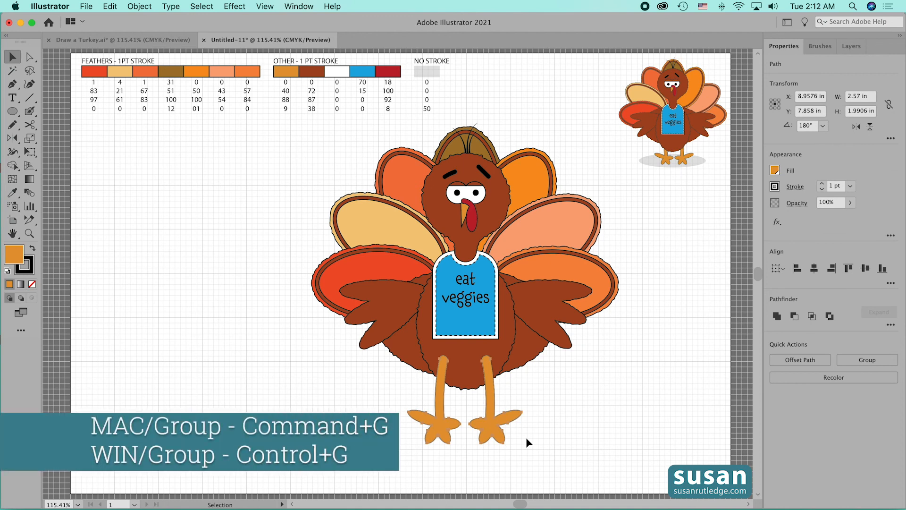
key(super+g)
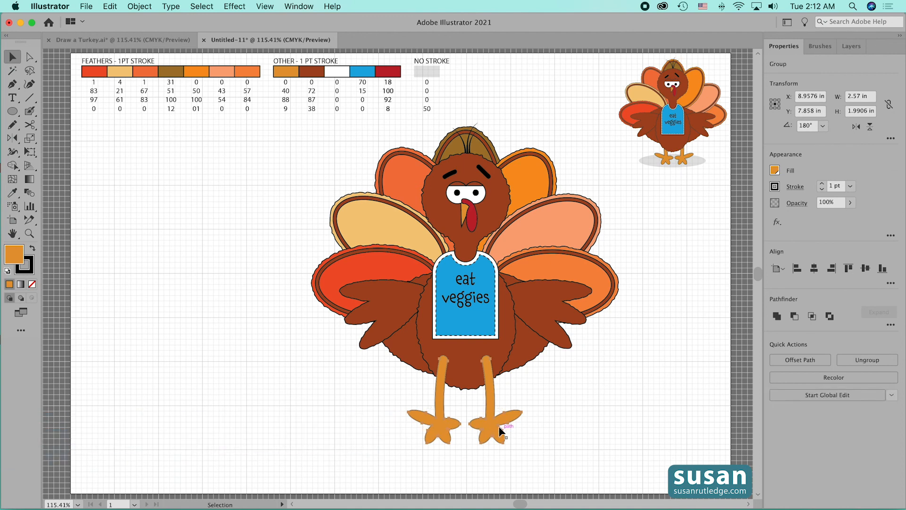
drag(494, 430, 496, 424)
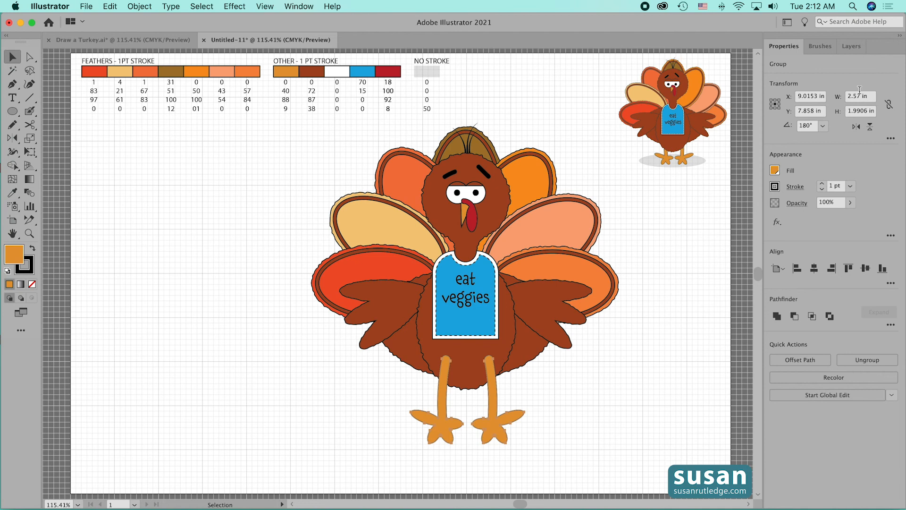
- Move the Feet layer directly below the Body/Head layer and deselect the legs
click(856, 47)
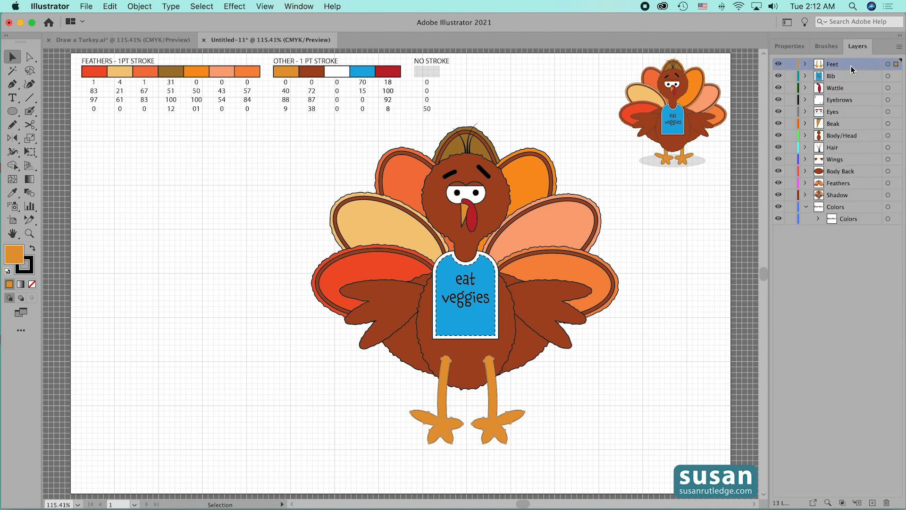
click(849, 66)
drag(849, 68, 849, 141)
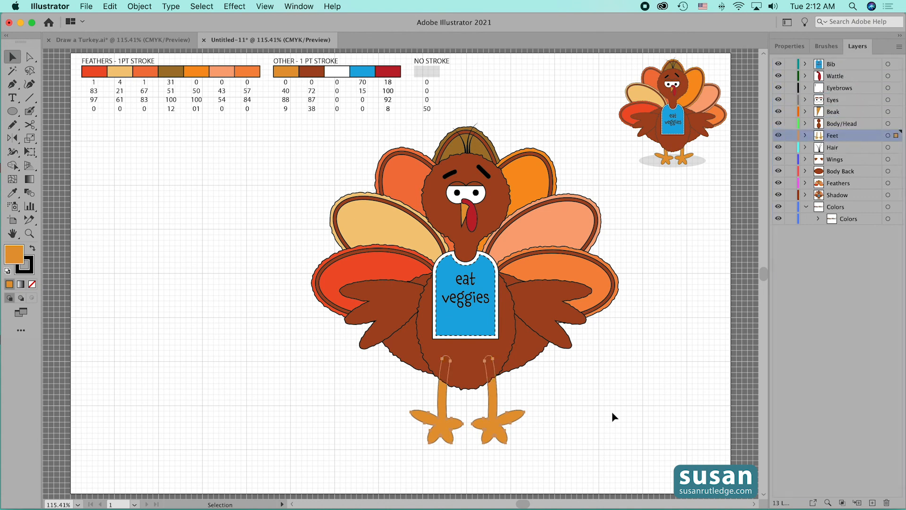
click(568, 425)
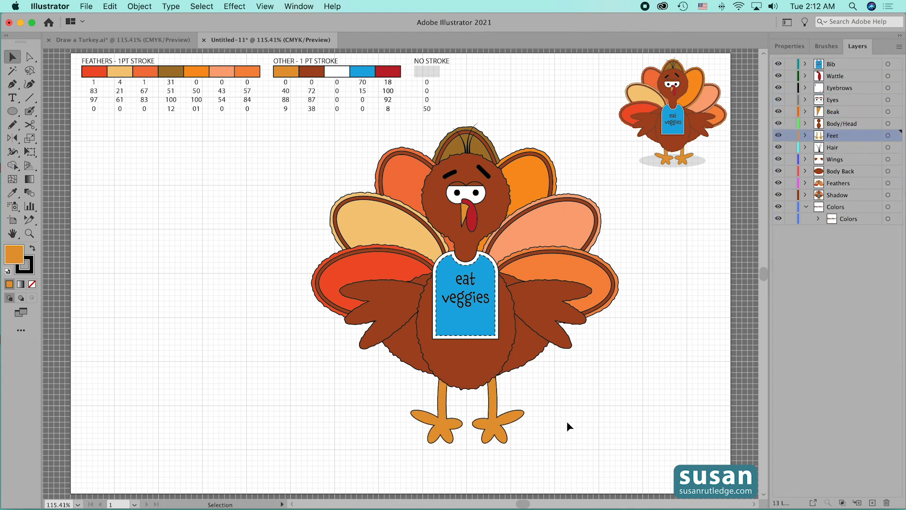
- Nudge the grouped legs upward so that less of them extends below the body, and deselect them
click(498, 429)
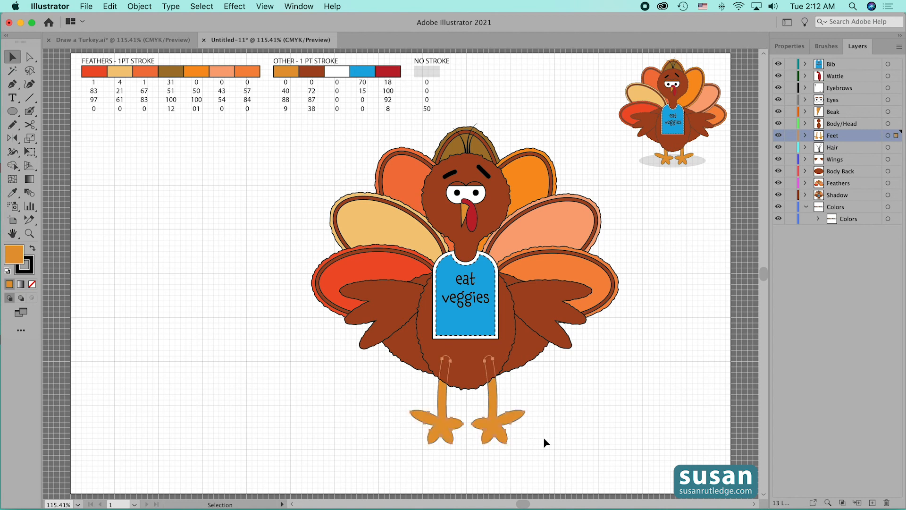
key(Up)
key(Up)
key(Up)
key(Up)
key(Up)
key(Up)
key(Up)
key(Up)
key(Up)
key(Up)
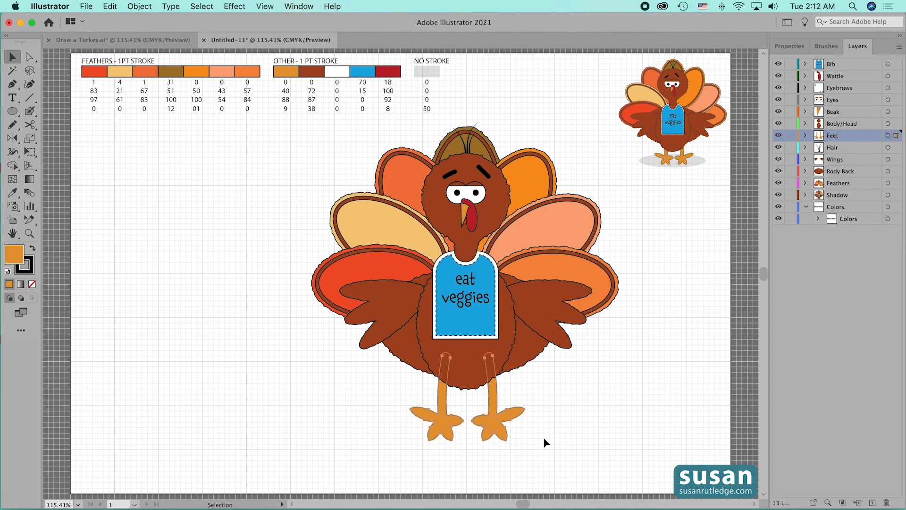
key(Up)
key(Up)
key(Up)
key(Up)
key(Up)
key(Up)
key(Up)
key(Up)
click(574, 426)
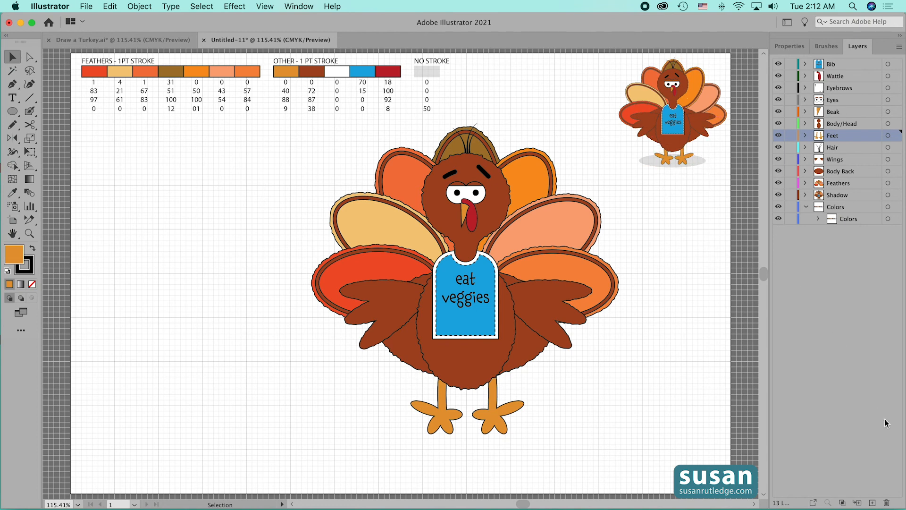
- Create a layer named Shadow 2 and place it between the Feathers and Shadow layers
click(872, 503)
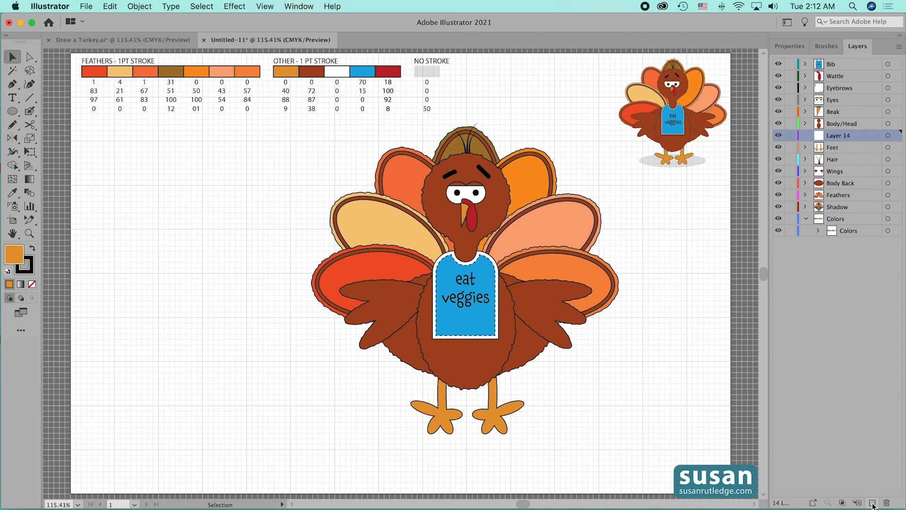
double_click(839, 137)
text(Shadow 2)
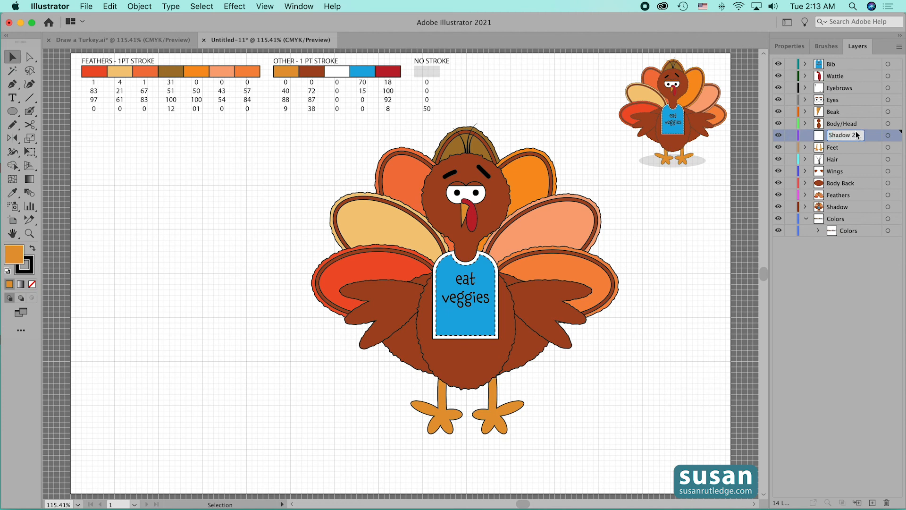
key(Return)
drag(822, 139, 820, 201)
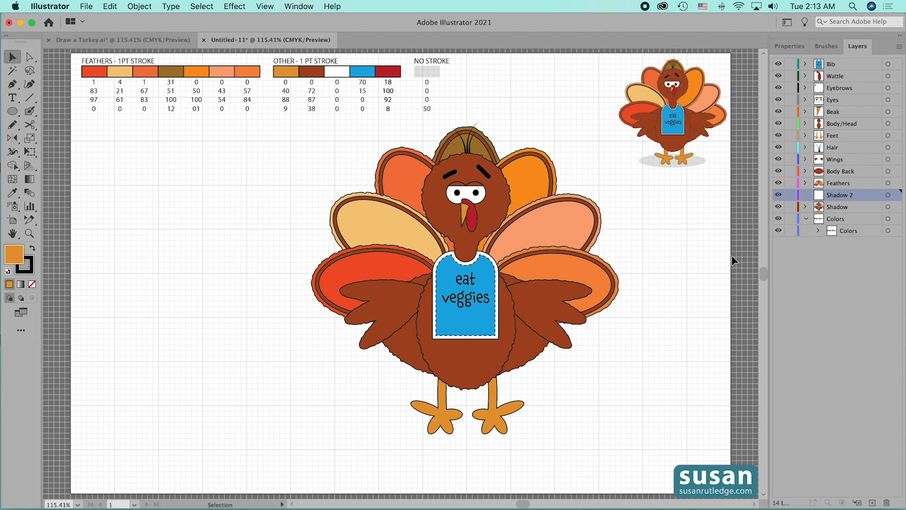
- Draw a wide, flat ellipse around the turkey's feet on the Shadow 2 layer
key(l)
drag(355, 390, 566, 451)
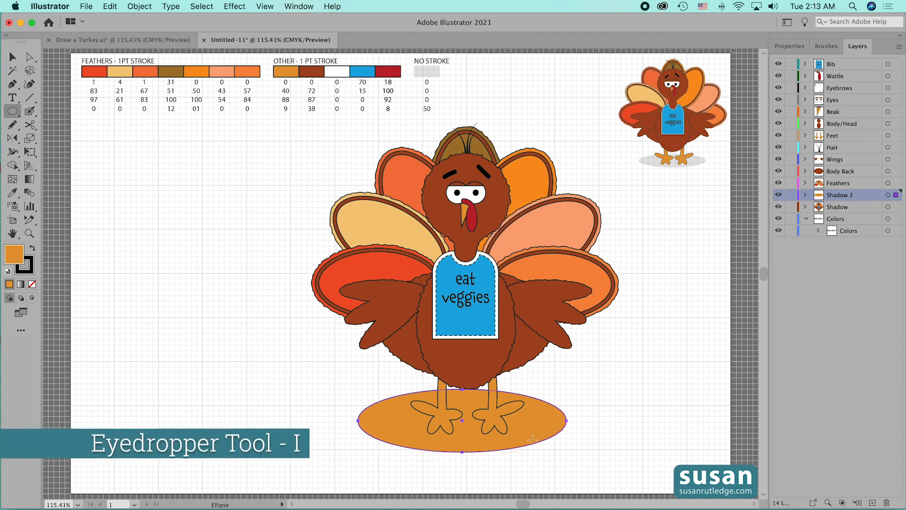
- Match the ground shadow ellipse to the gray NO STROKE swatch with the Eyedropper, check its opacity and deselect it
key(i)
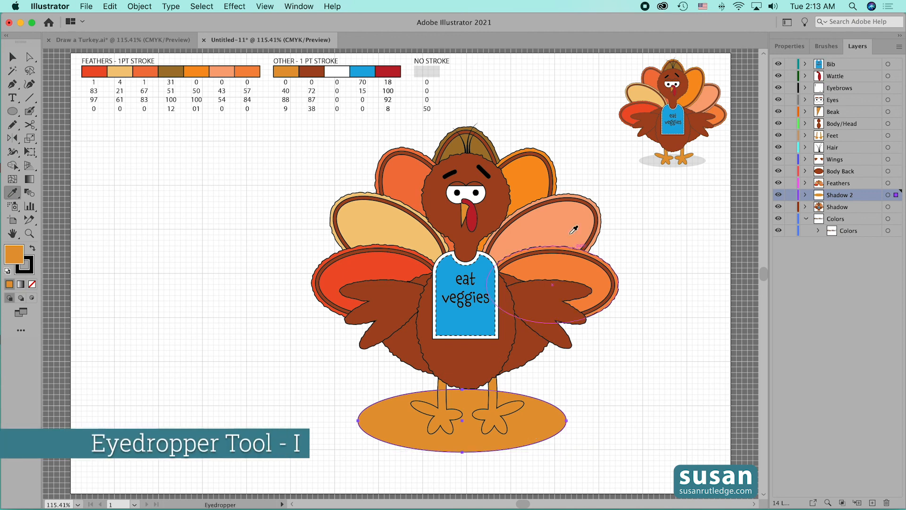
click(436, 69)
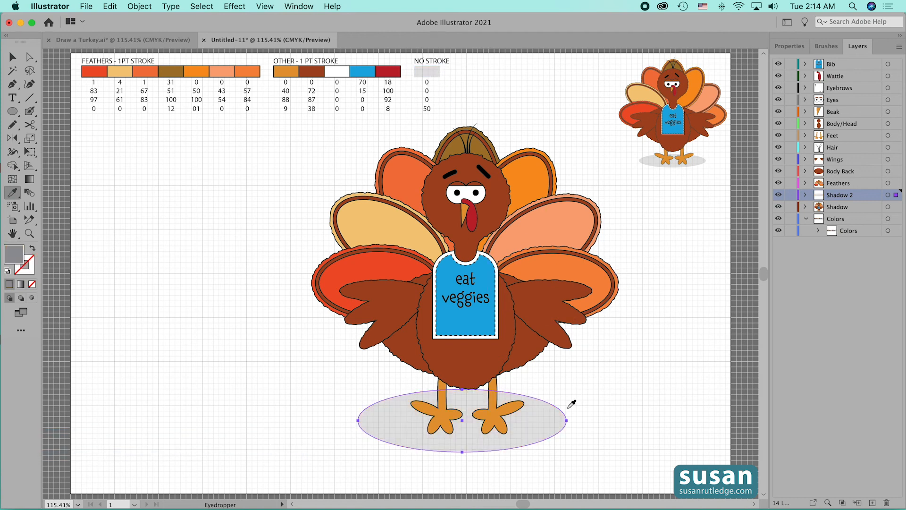
click(798, 50)
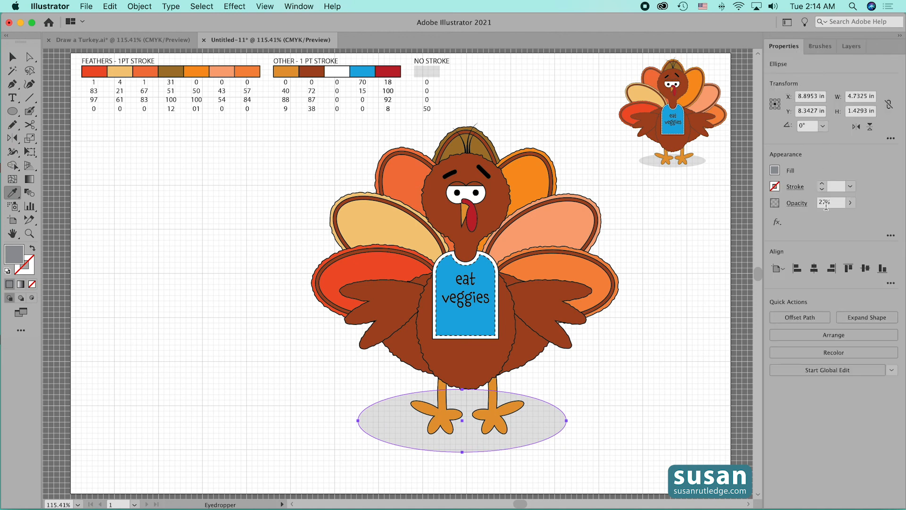
click(13, 57)
click(109, 189)
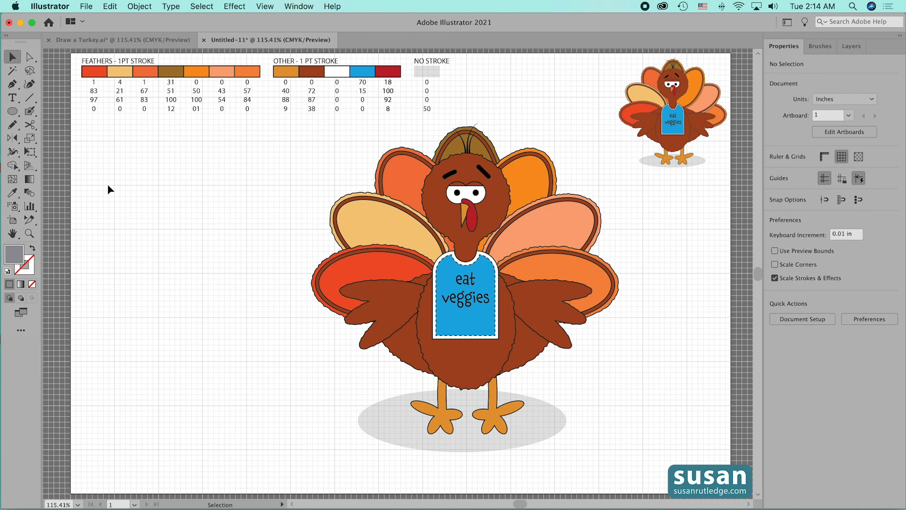
- Move the whole turkey with its shadow to the right side of the artboard and place a duplicate beside it on the left
drag(316, 131, 564, 463)
drag(537, 425, 624, 438)
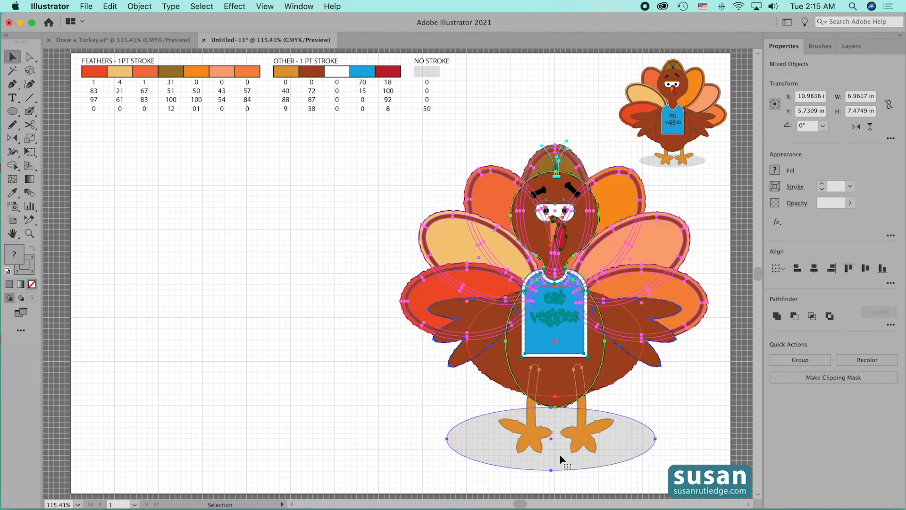
drag(547, 454, 231, 441)
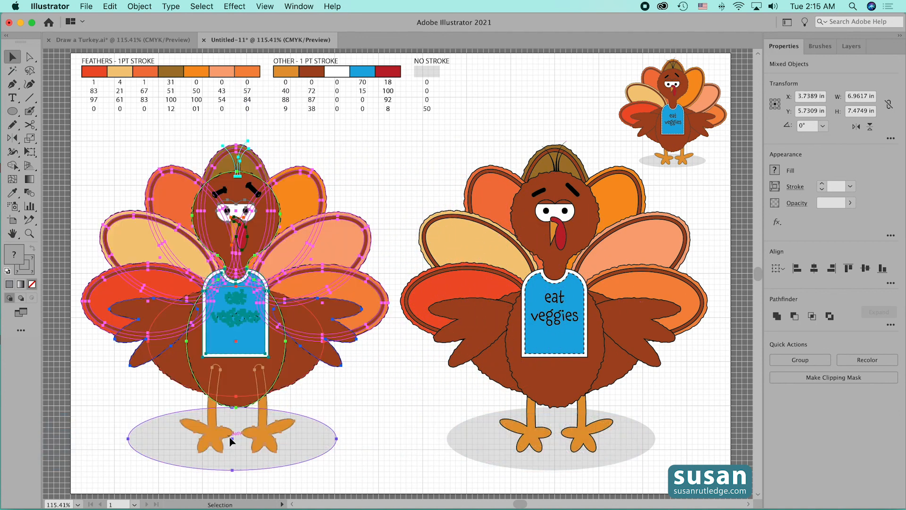
click(367, 404)
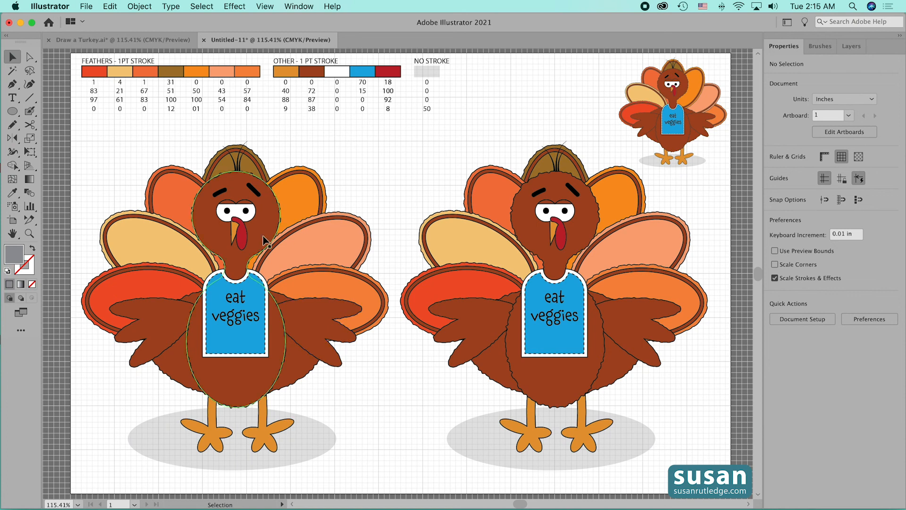
- Give both pupils and both eyebrows of the left turkey copy a 1 pt black stroke
click(247, 212)
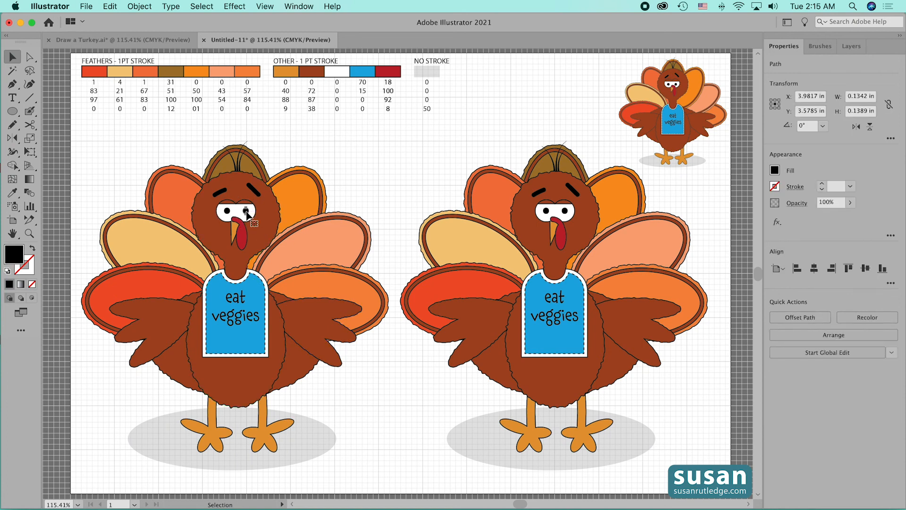
shift+click(229, 212)
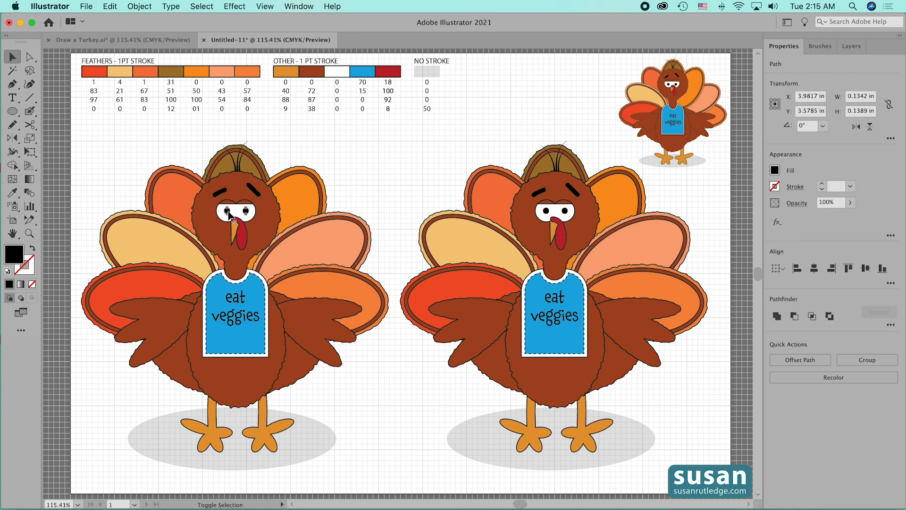
shift+click(220, 194)
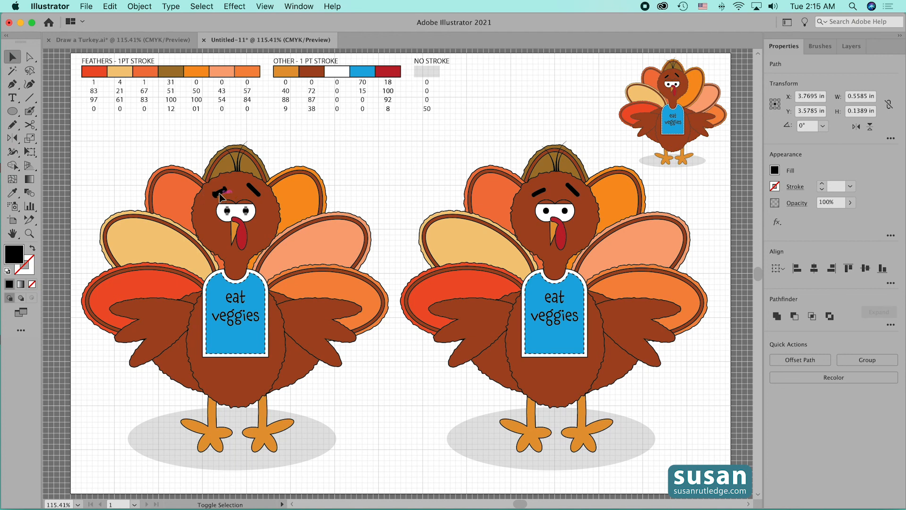
shift+click(258, 197)
click(822, 184)
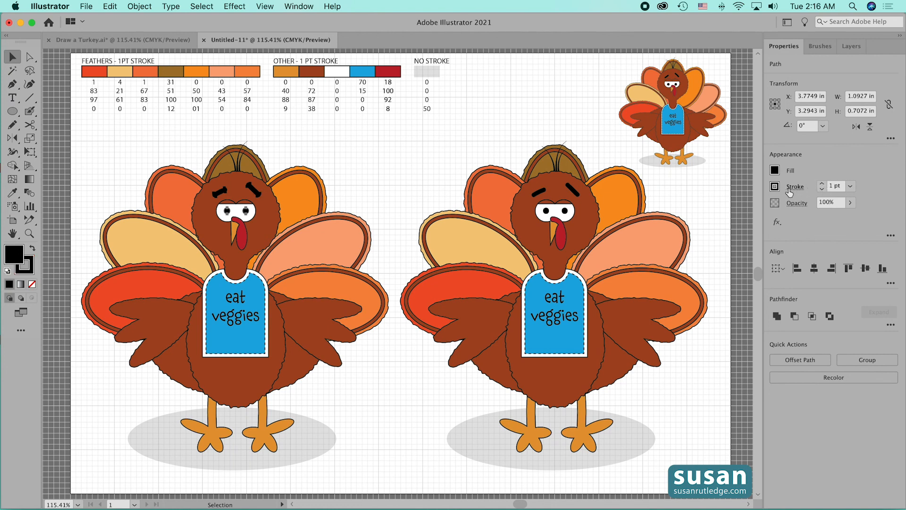
click(335, 140)
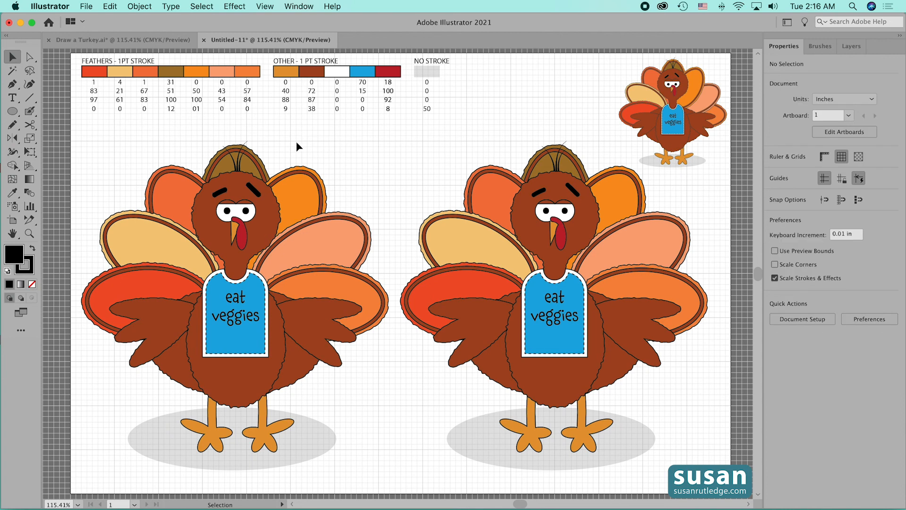
- Select everything on the Hair layer and convert the hair strokes to outlined shapes with Outline Stroke
click(848, 51)
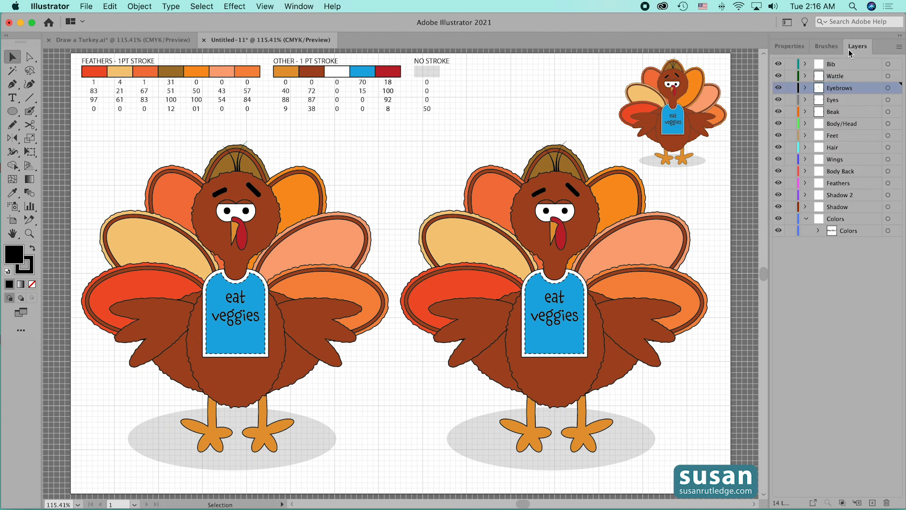
click(888, 148)
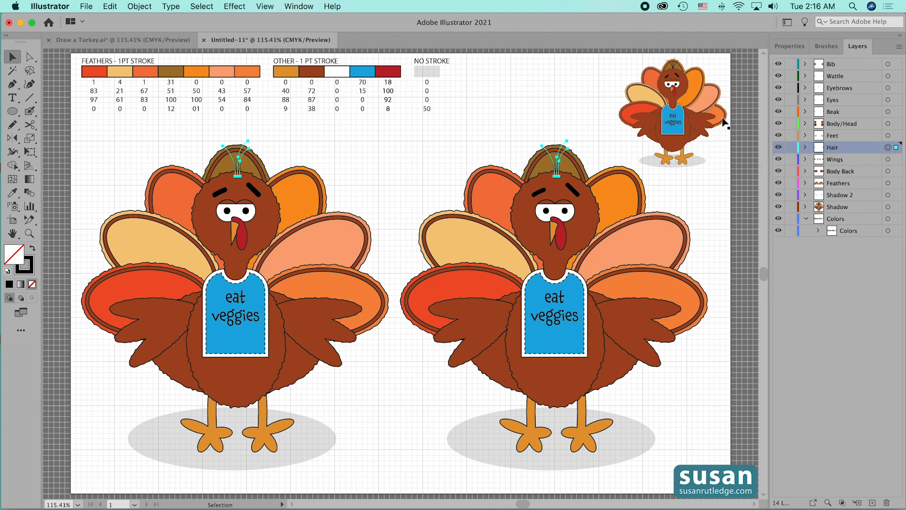
click(139, 6)
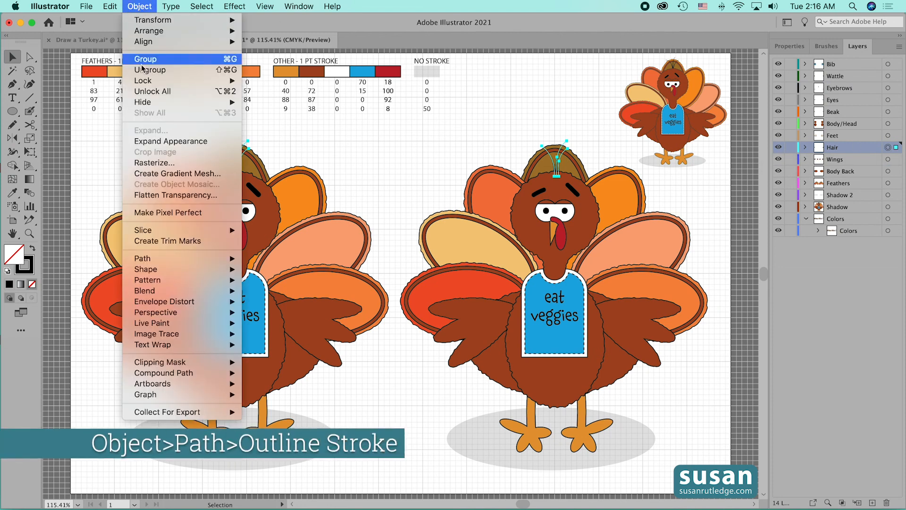
mouse_move(166, 260)
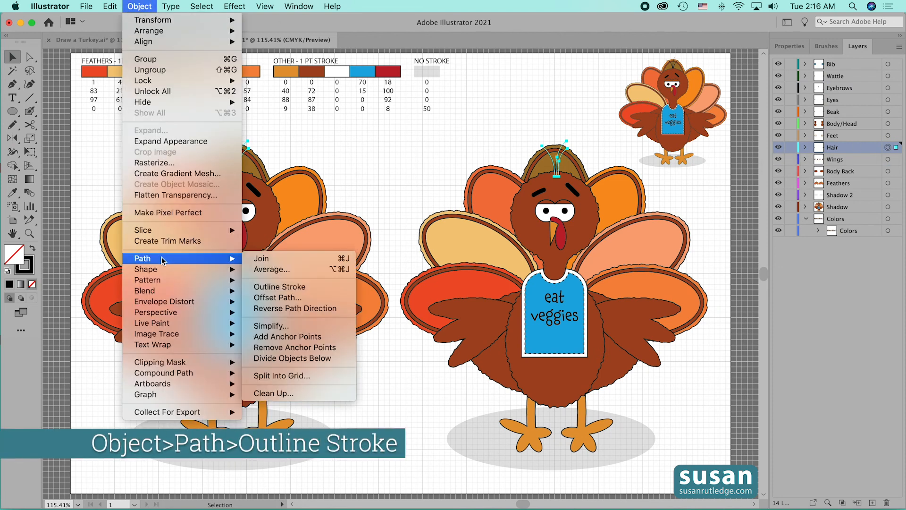
click(281, 287)
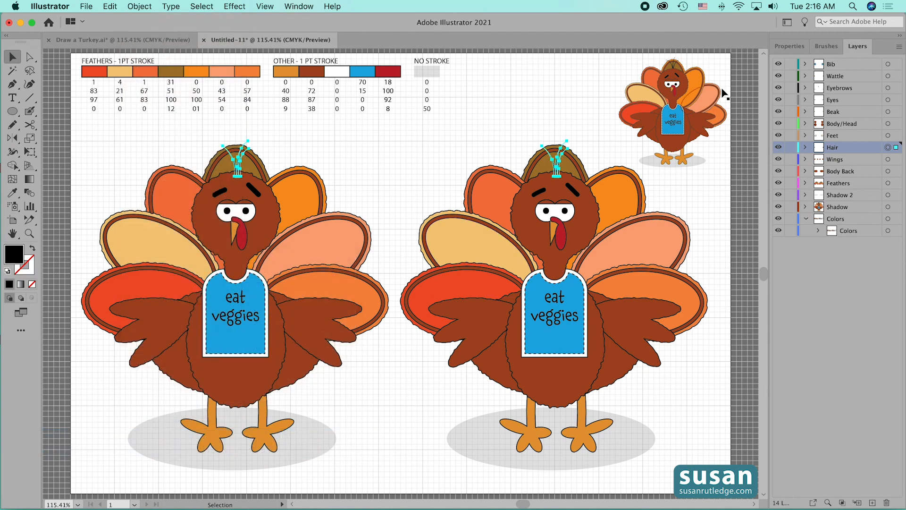
- Add a 1 pt stroke to the outlined hair shapes and deselect them
click(791, 47)
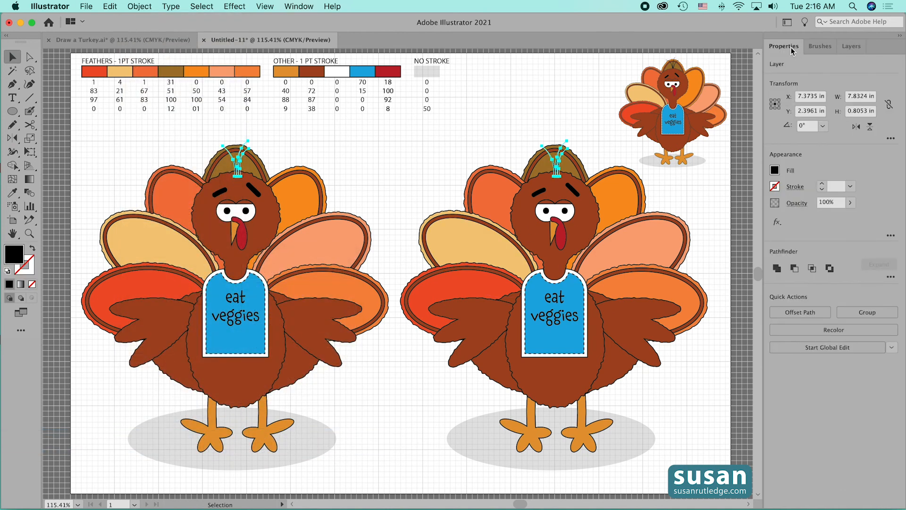
click(823, 184)
click(384, 126)
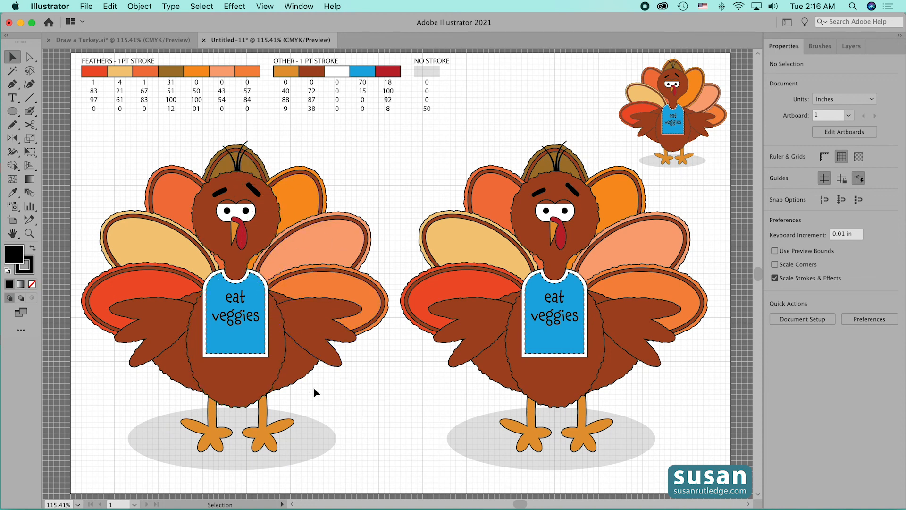
- Select the "eat veggies" lettering group of the left turkey in the Bib layer and give it a 1 pt stroke
click(851, 46)
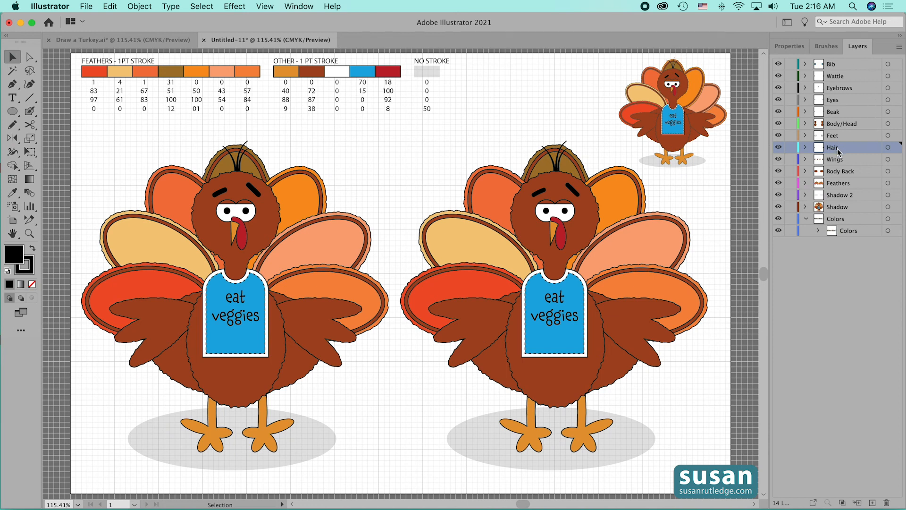
click(806, 65)
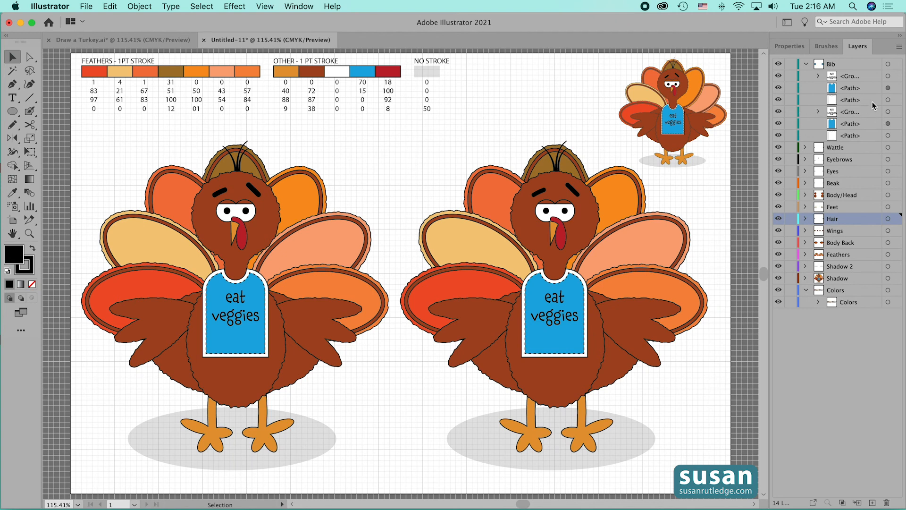
click(888, 76)
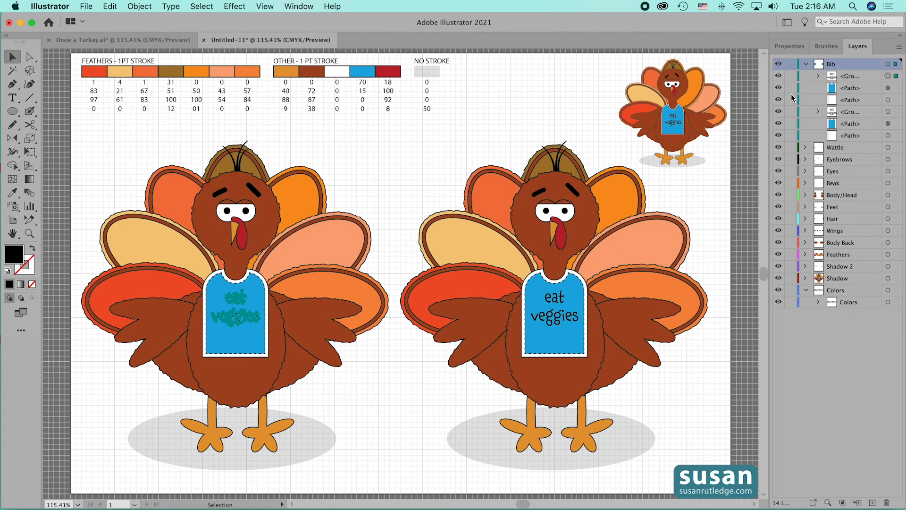
click(789, 47)
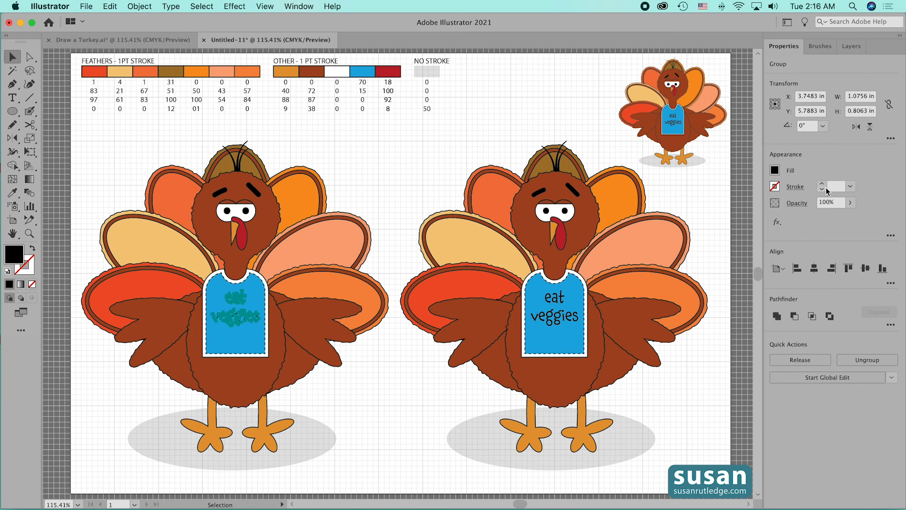
click(822, 183)
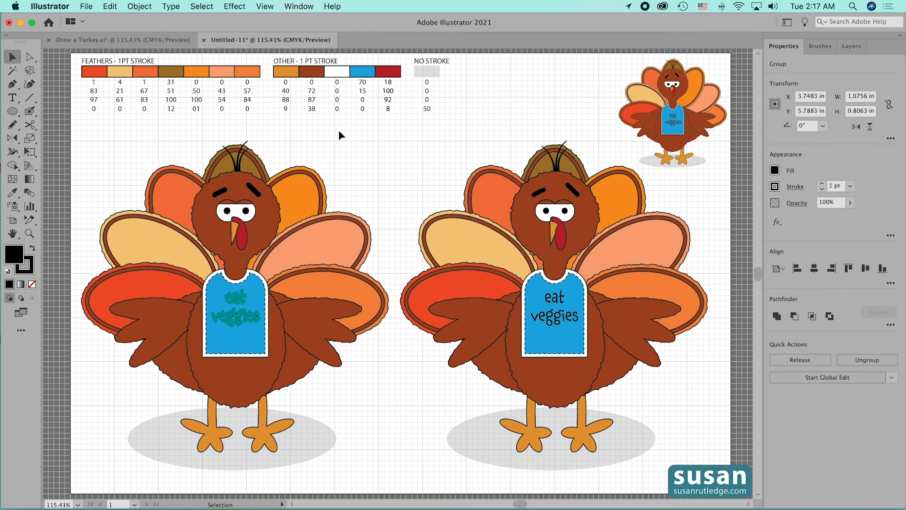
click(339, 130)
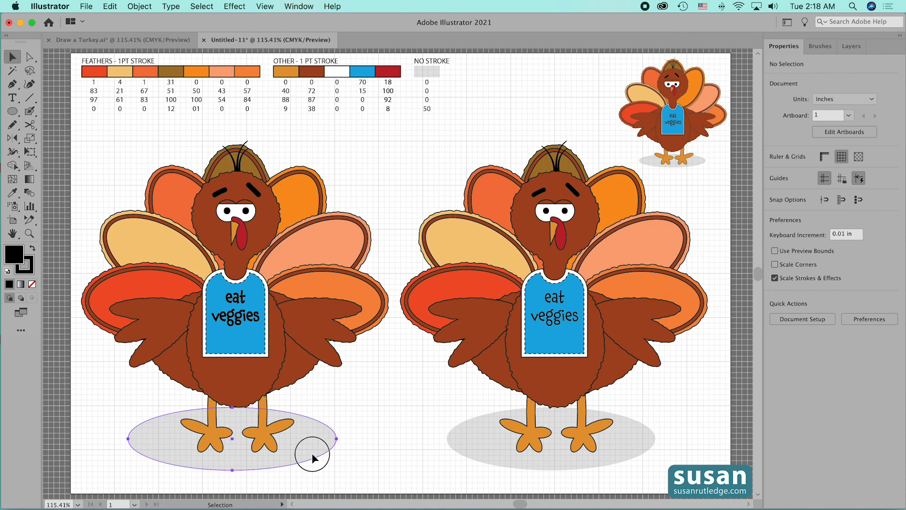
- Give the left turkey's shadow ellipse a 1 pt stroke and set its opacity to 100%
click(313, 457)
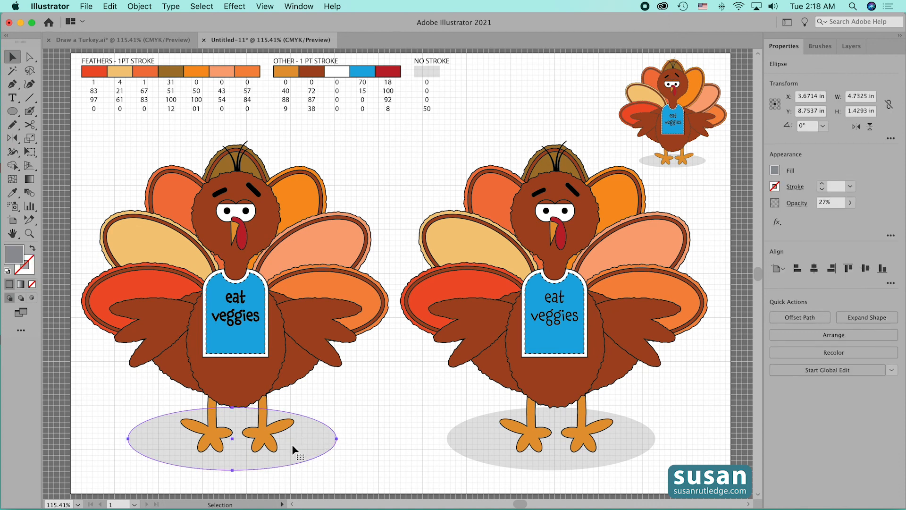
click(822, 184)
click(850, 203)
drag(818, 217, 857, 218)
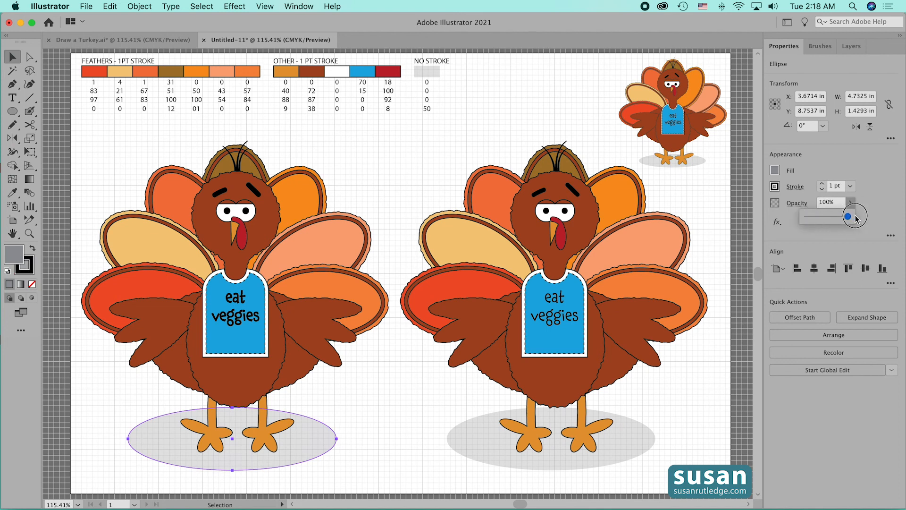
click(341, 426)
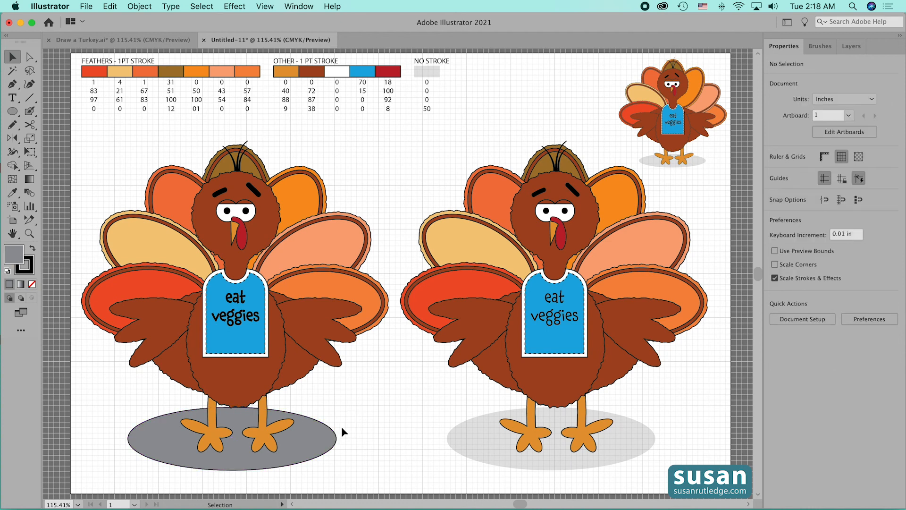
- Select the entire left turkey with its shadow and fill all its shapes with white
drag(103, 131, 347, 462)
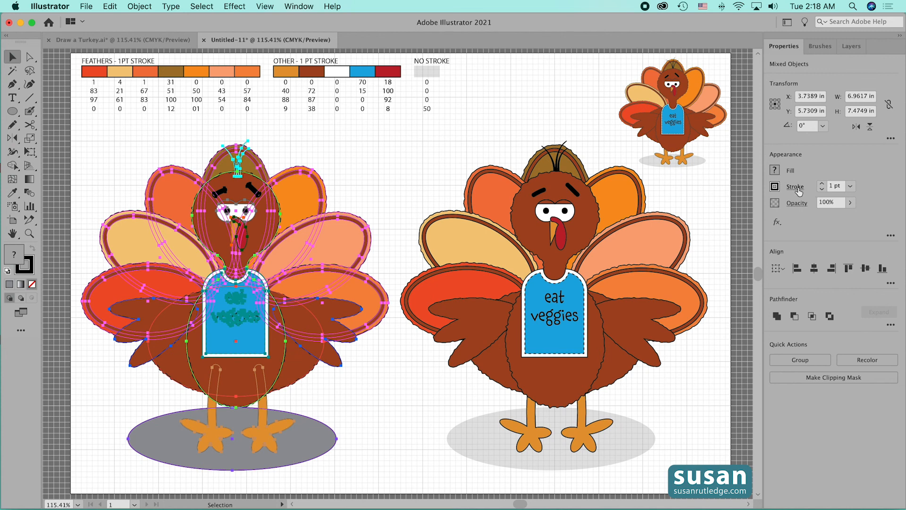
click(776, 173)
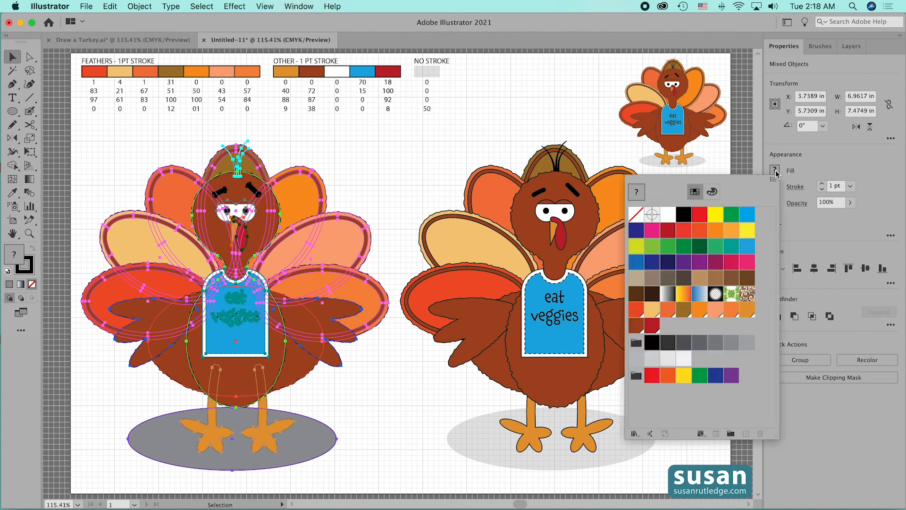
click(668, 215)
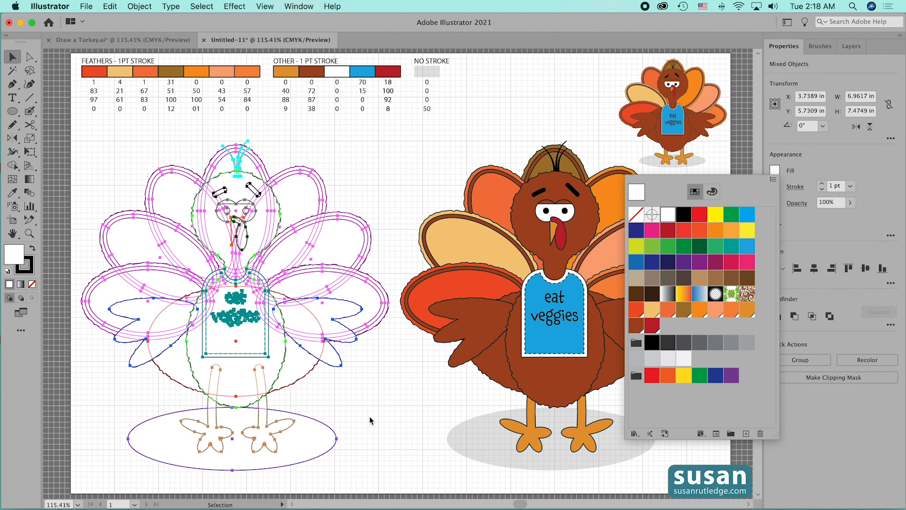
click(387, 396)
click(366, 382)
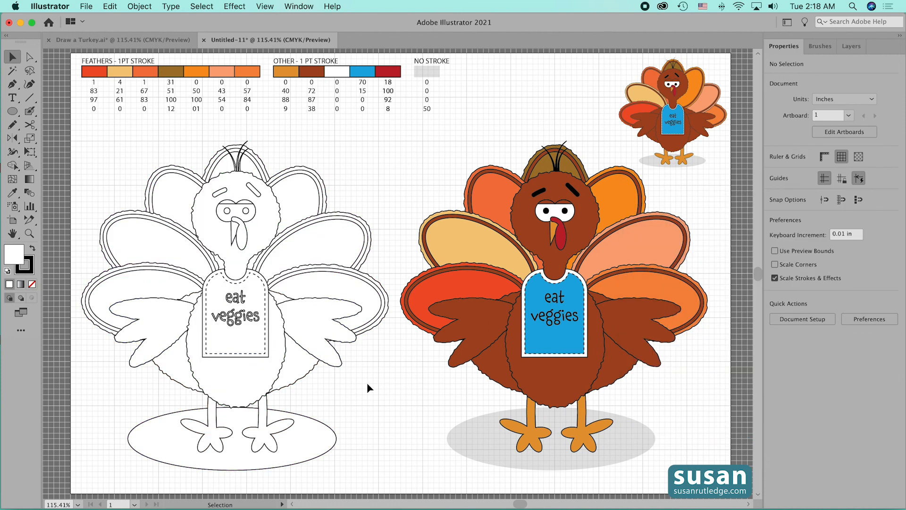